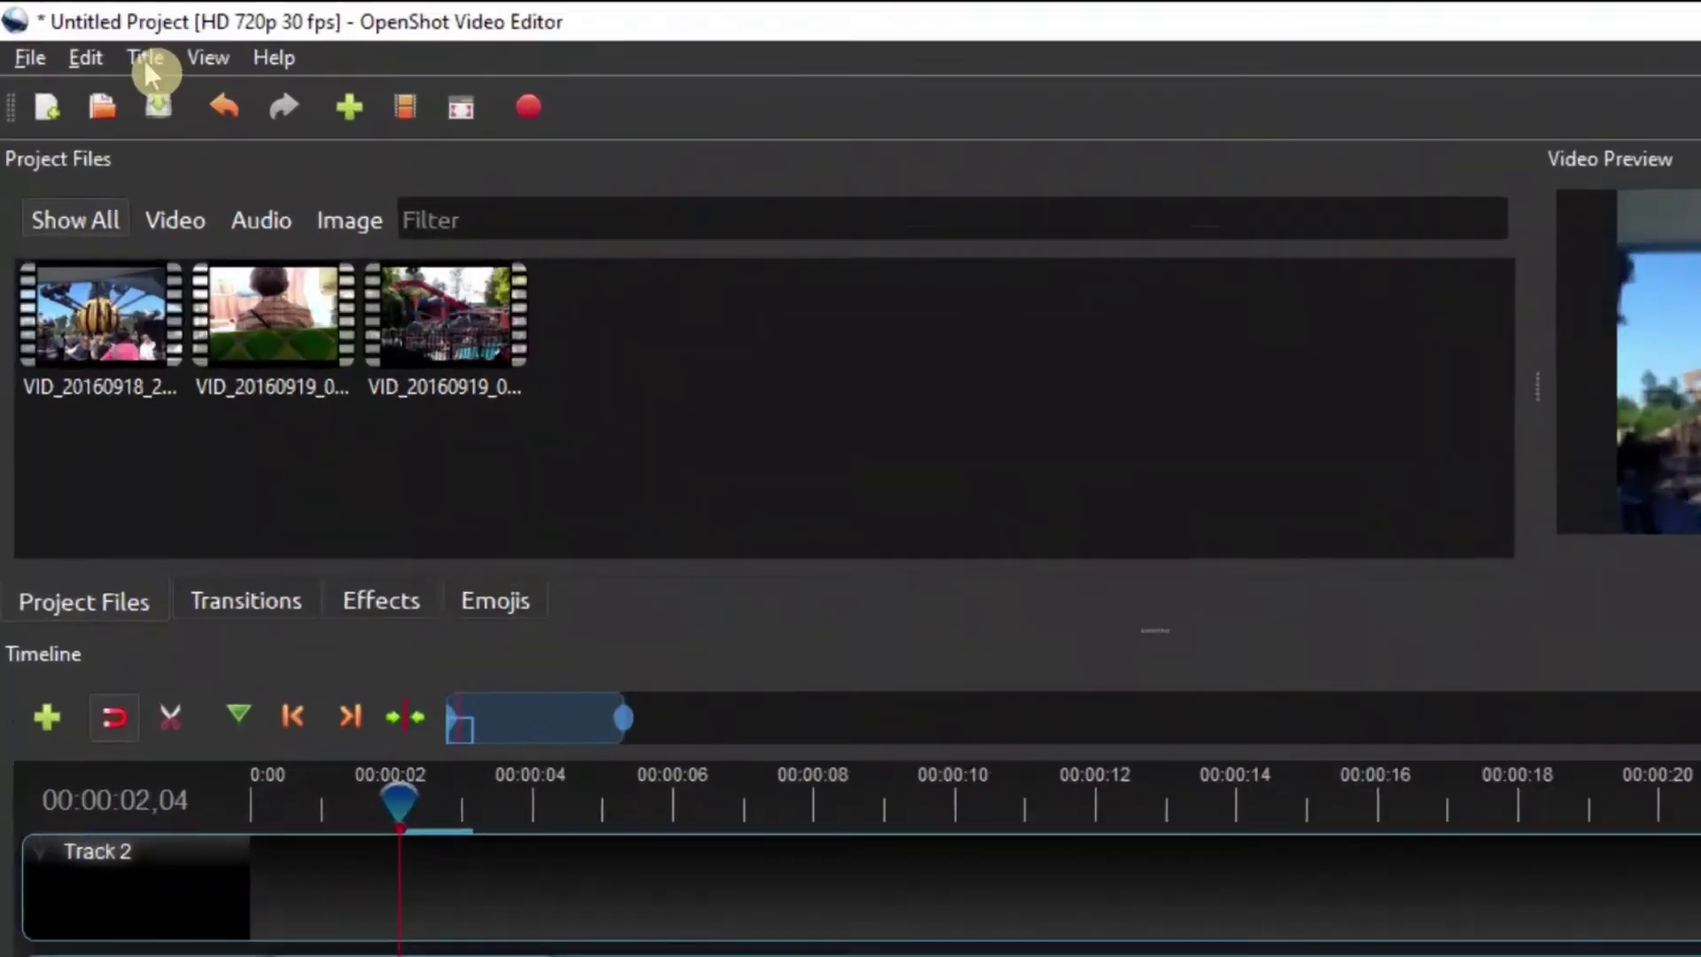
# Open the Title menu to reach the Animated Title option.
pyautogui.click(212, 88)
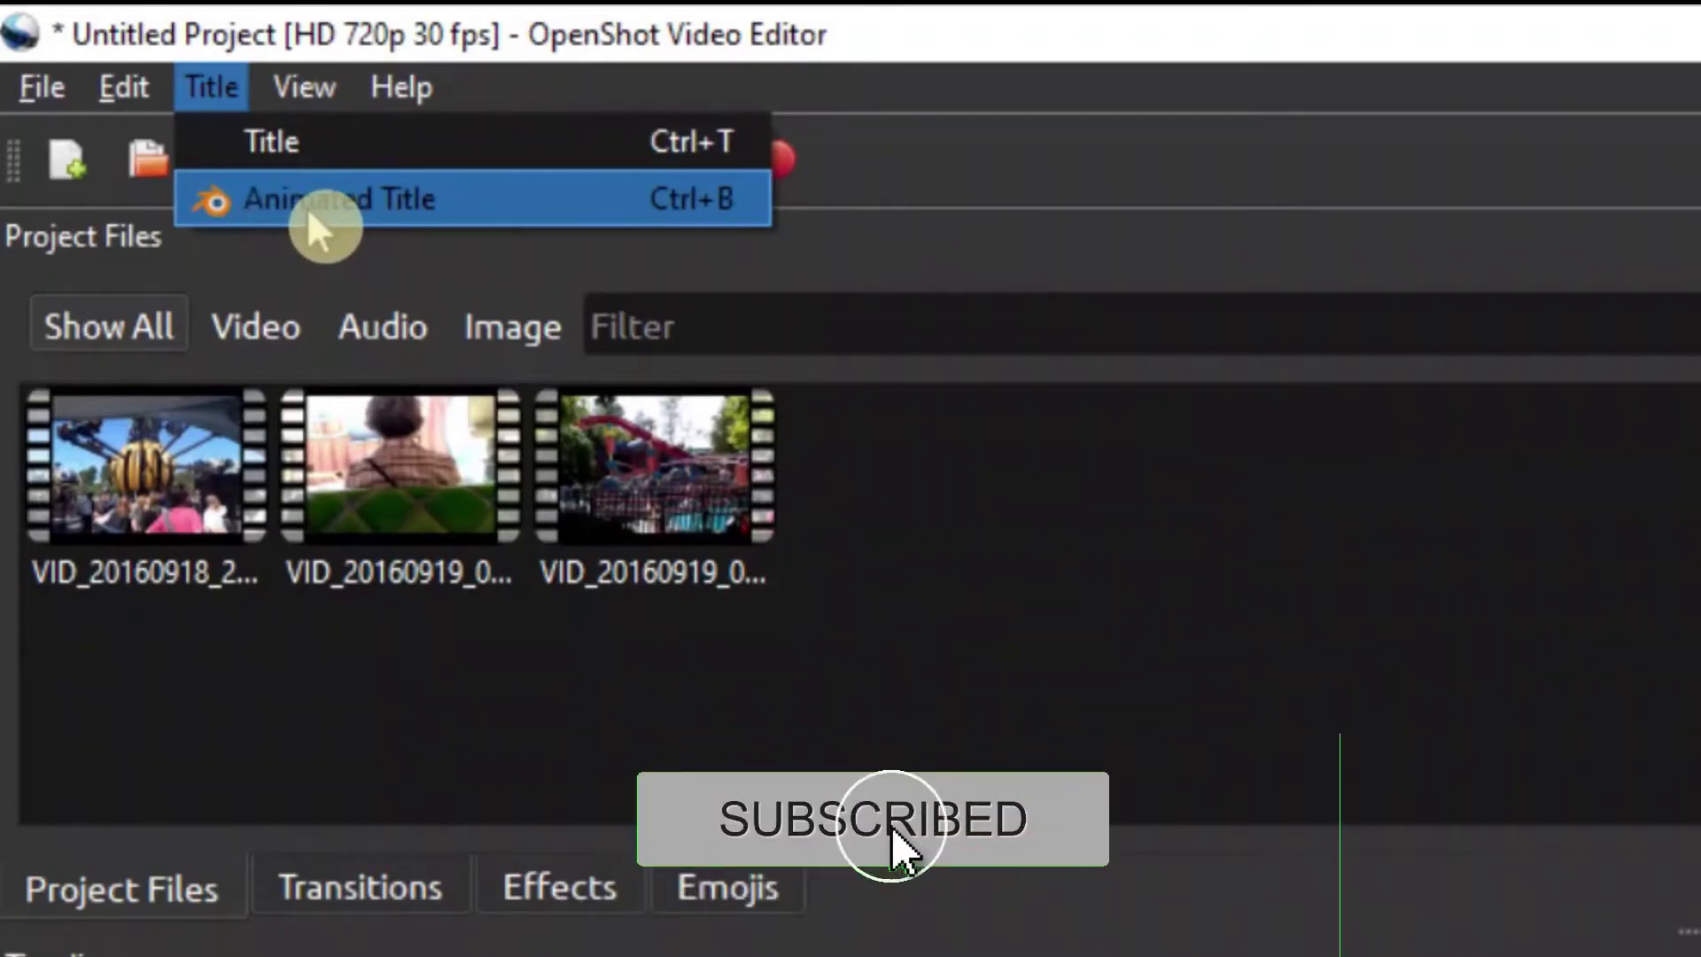
# Try the Fly Towards animated title template and dismiss the 'Blender required' error.
pyautogui.click(340, 208)
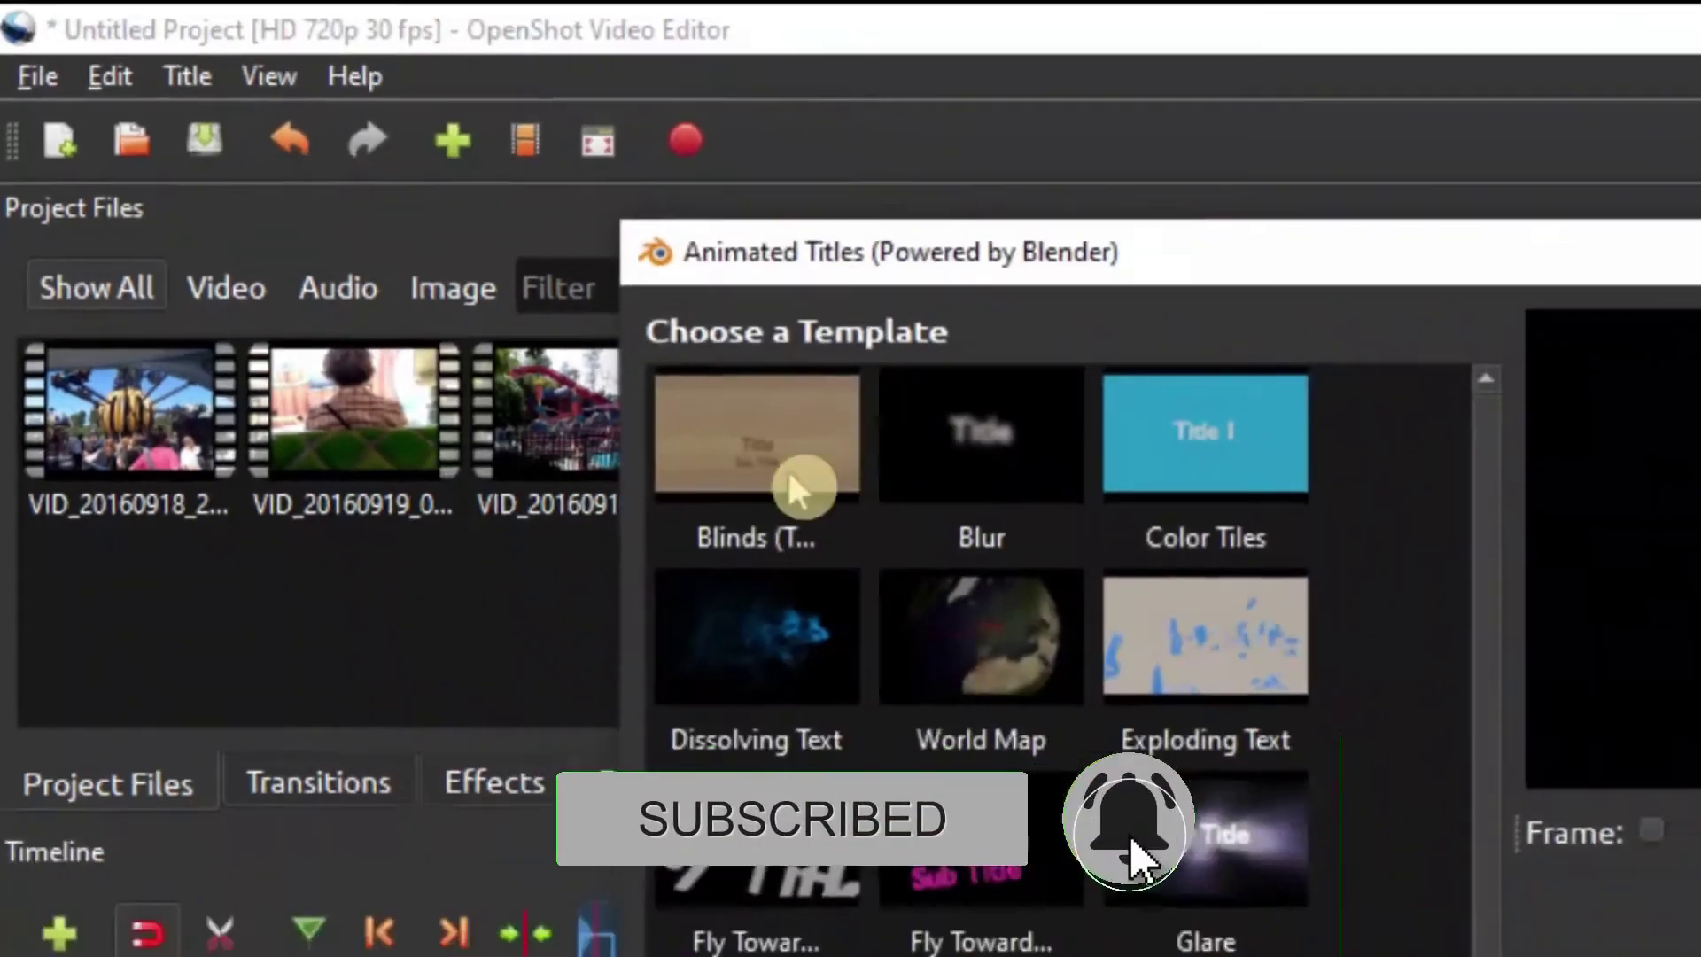
pyautogui.moveTo(1009, 266); pyautogui.dragTo(1030, 93)
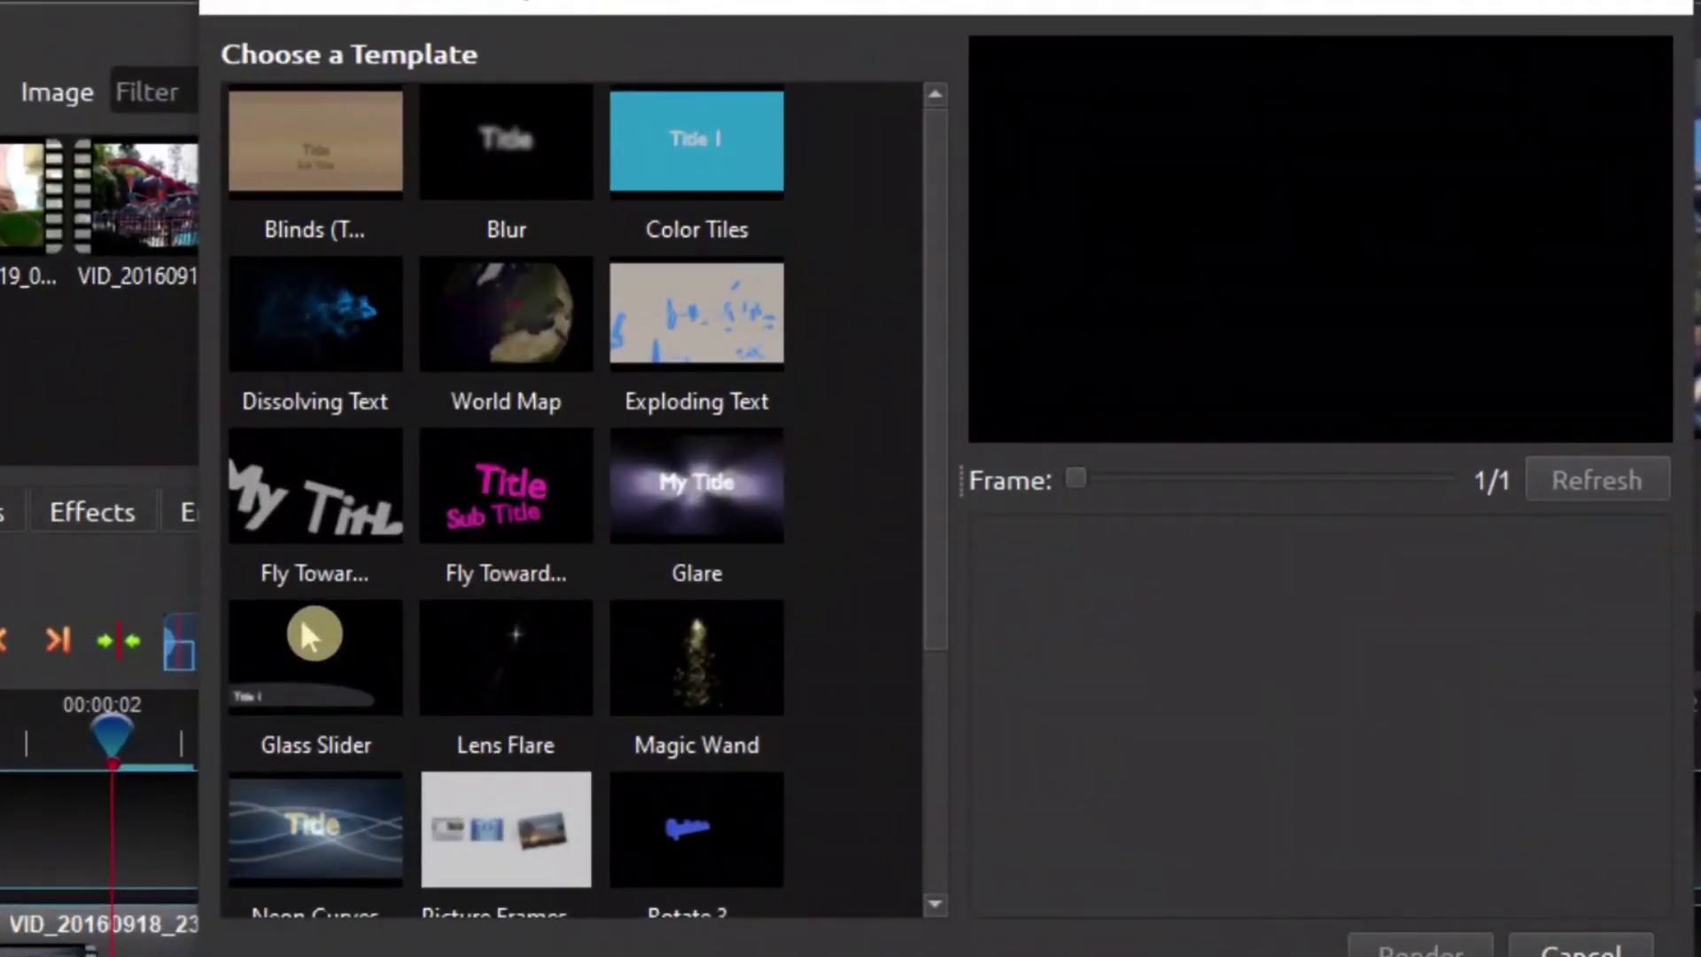
pyautogui.click(331, 509)
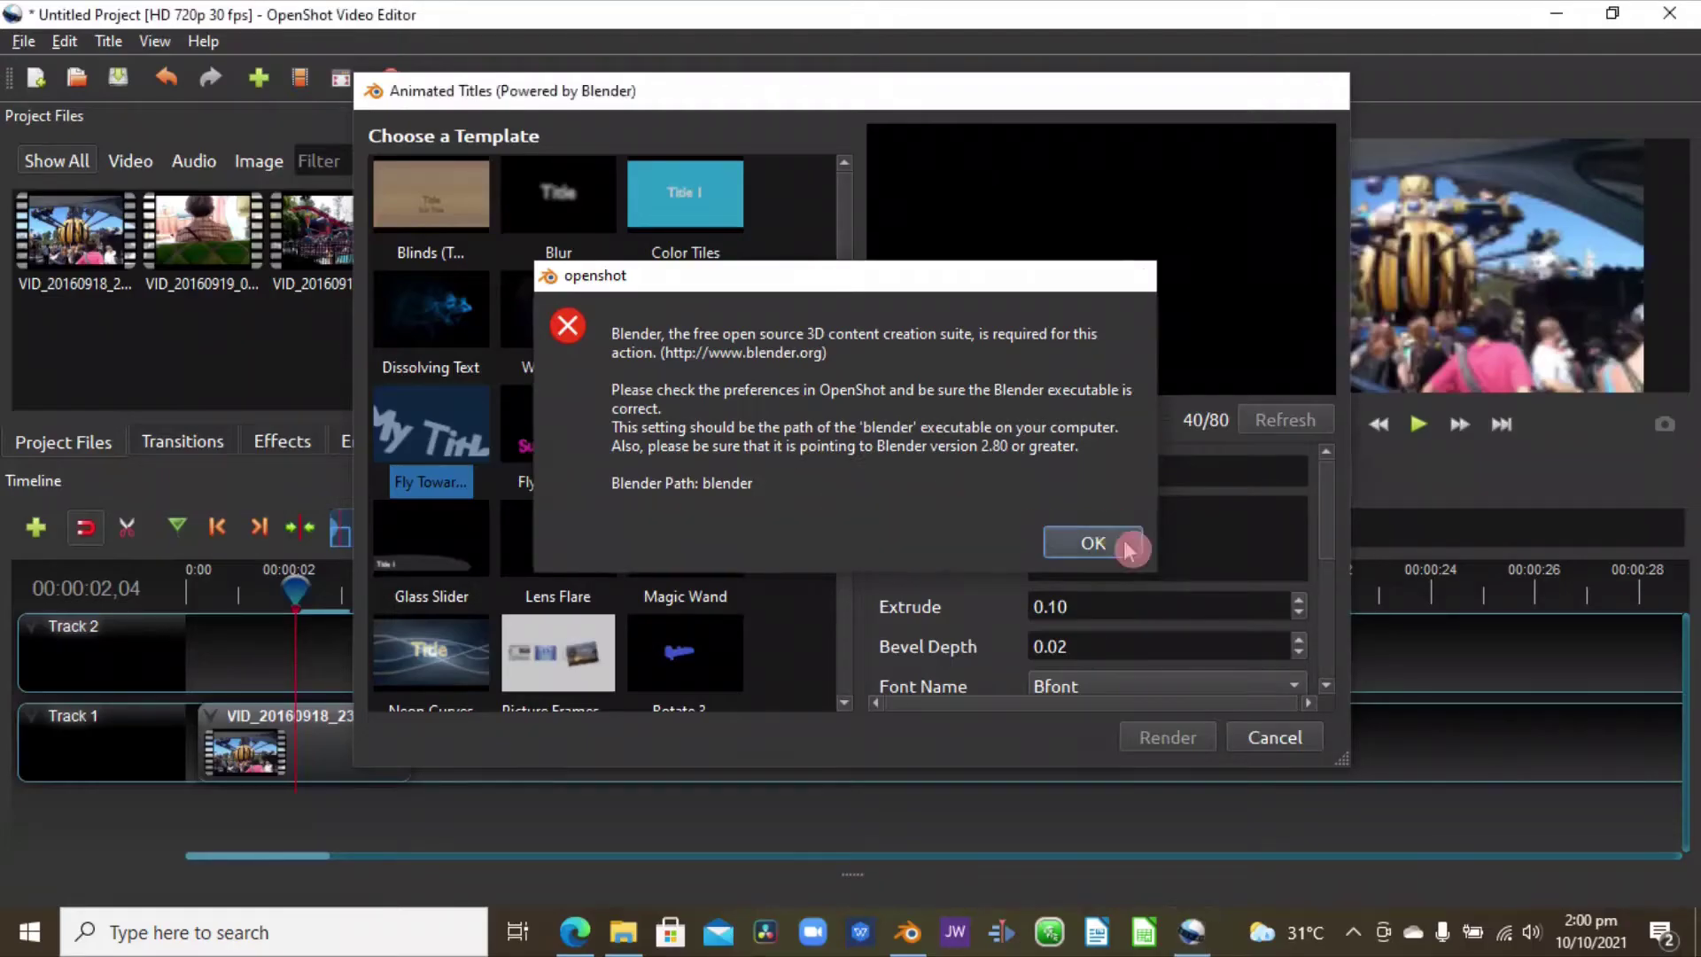
pyautogui.click(1118, 540)
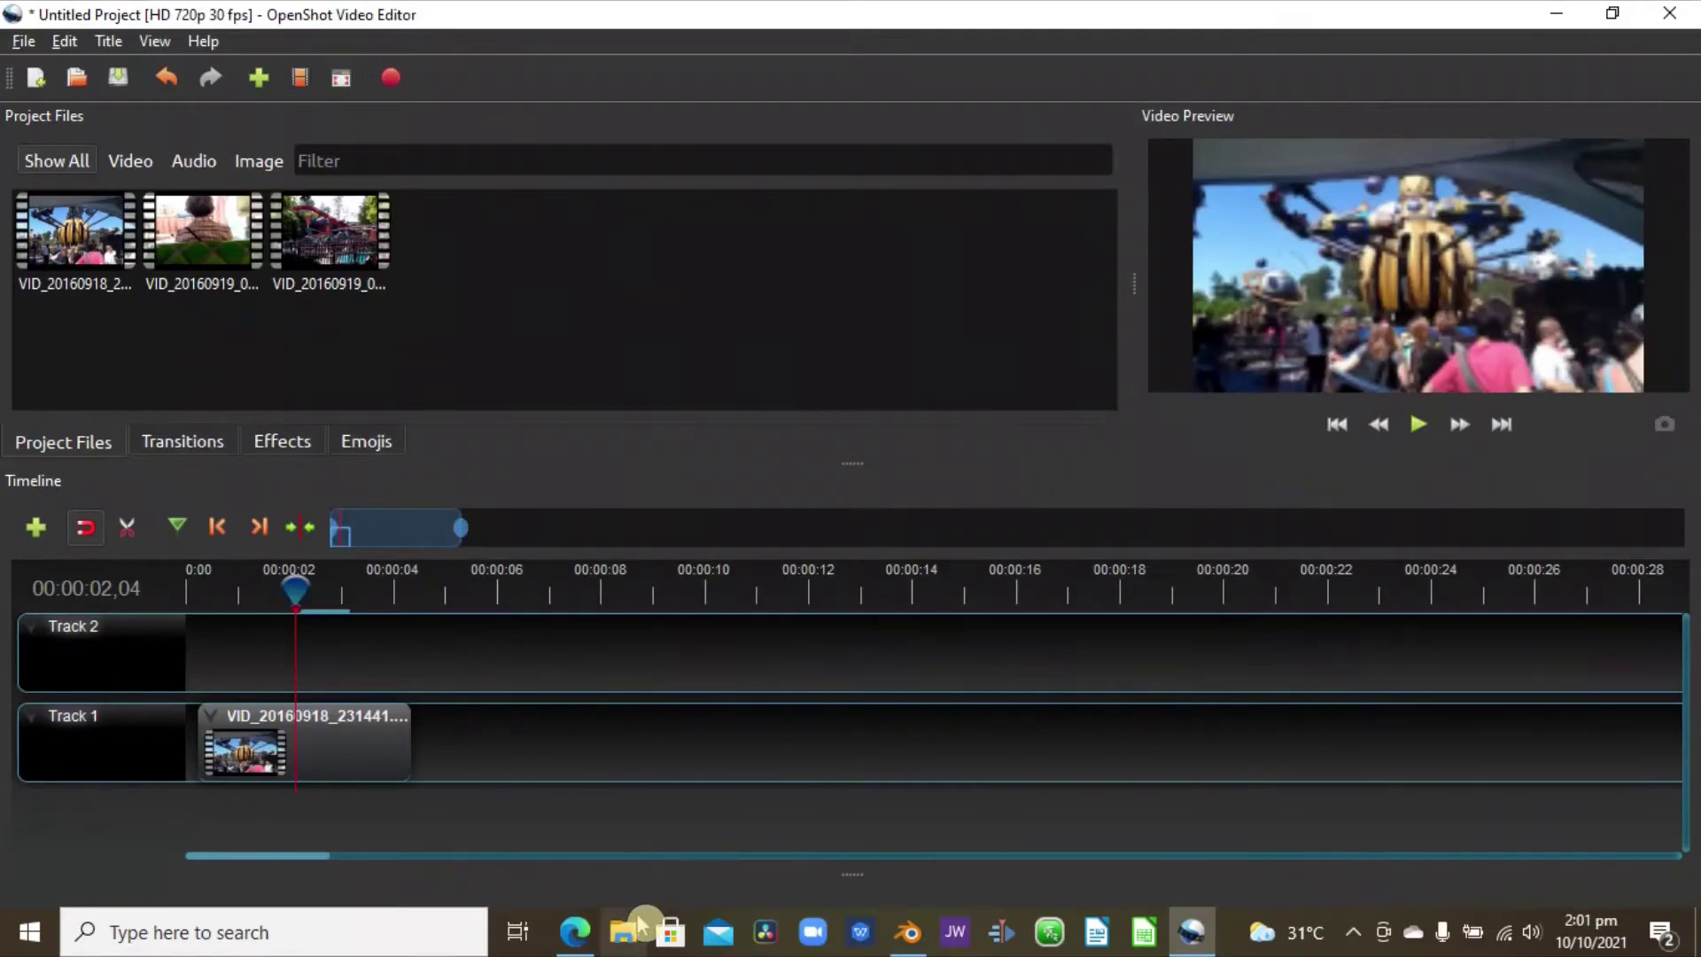
# Browse File Explorer to C:\Program Files\Blender Foundation\Blender 2.93 and copy its folder path.
pyautogui.click(625, 933)
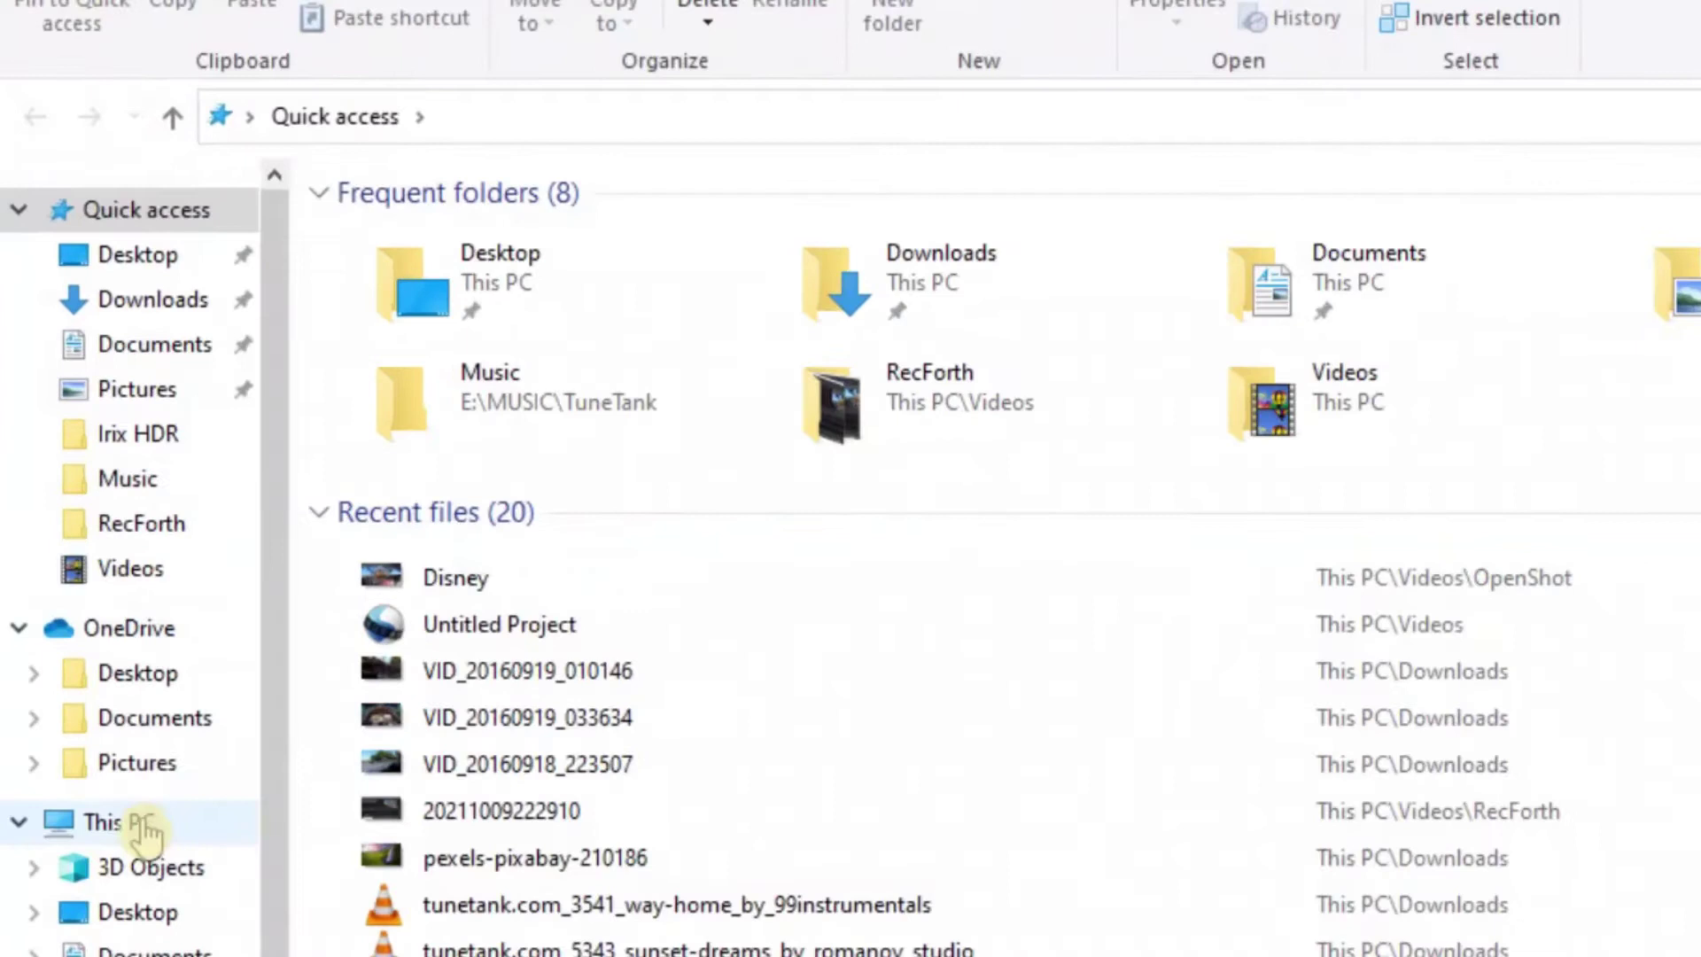
pyautogui.click(85, 668)
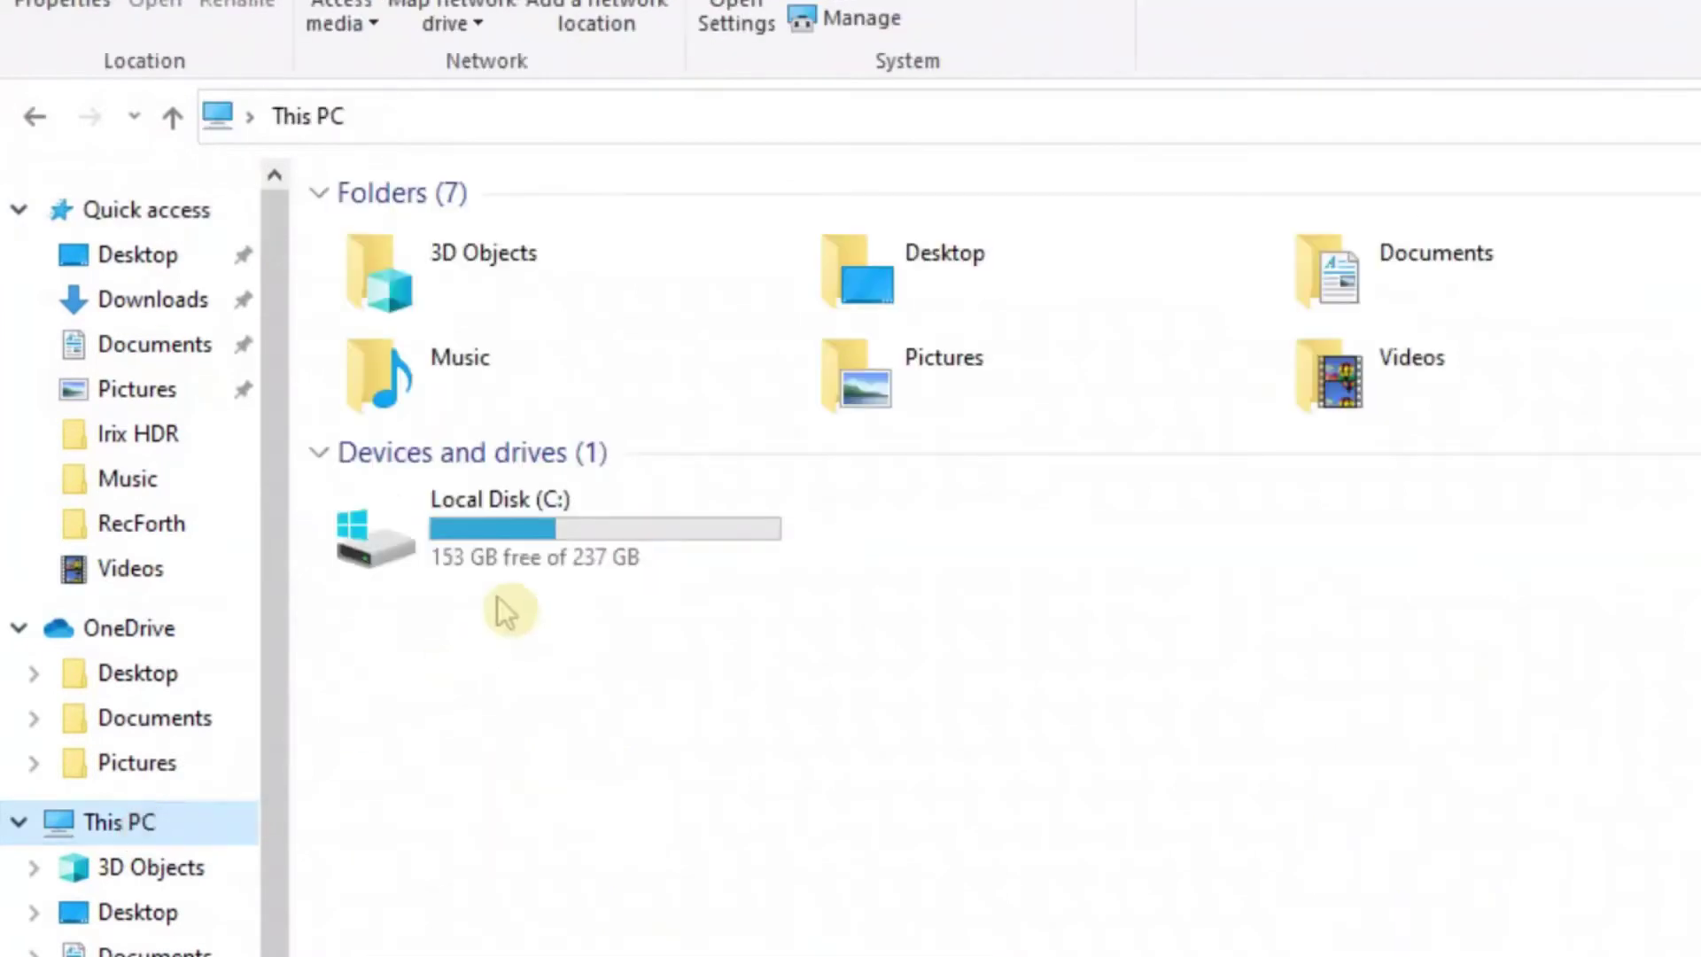
pyautogui.doubleClick(510, 550)
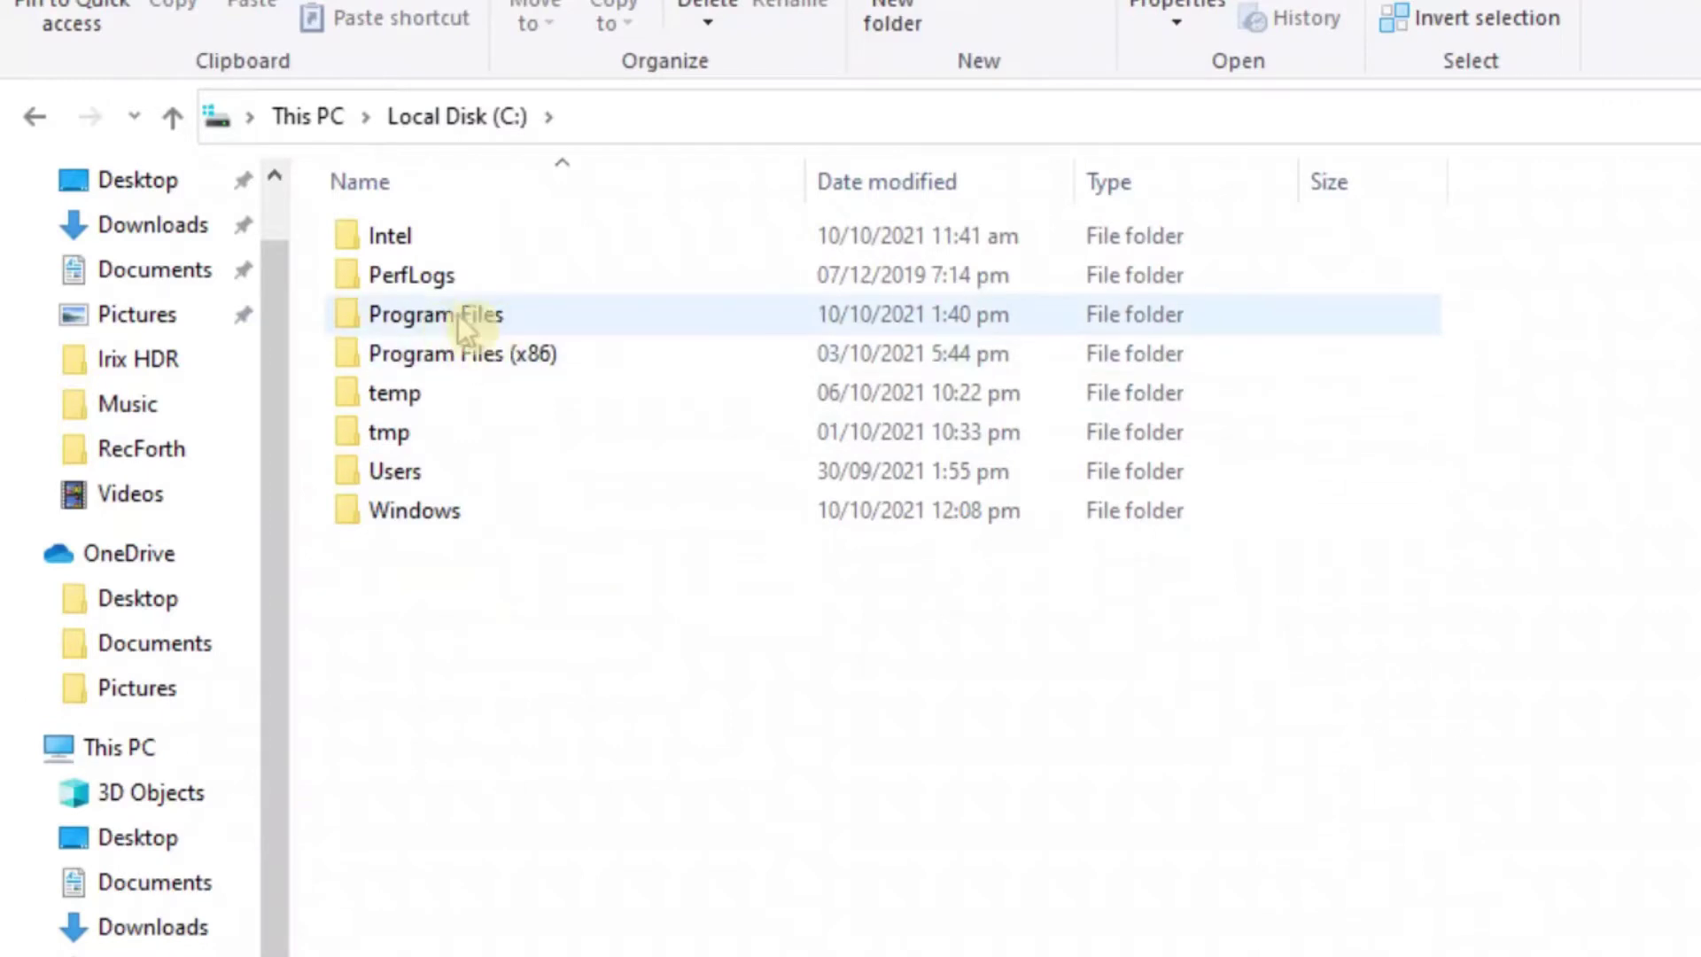
pyautogui.doubleClick(436, 326)
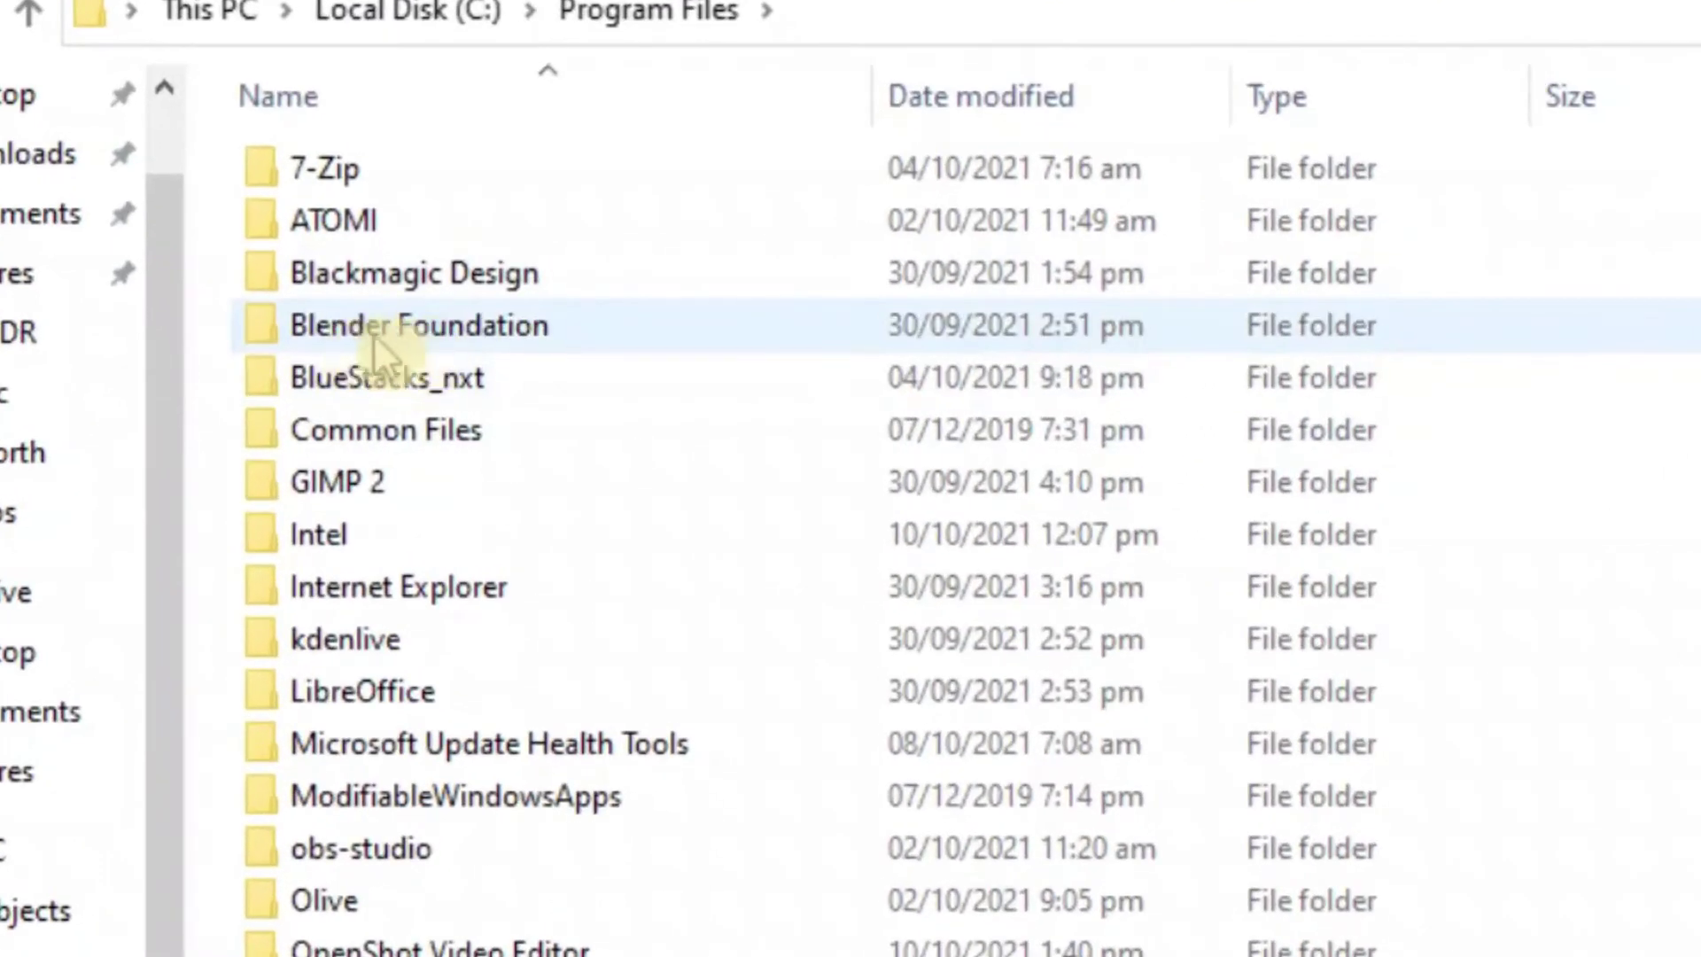
pyautogui.moveTo(372, 338)
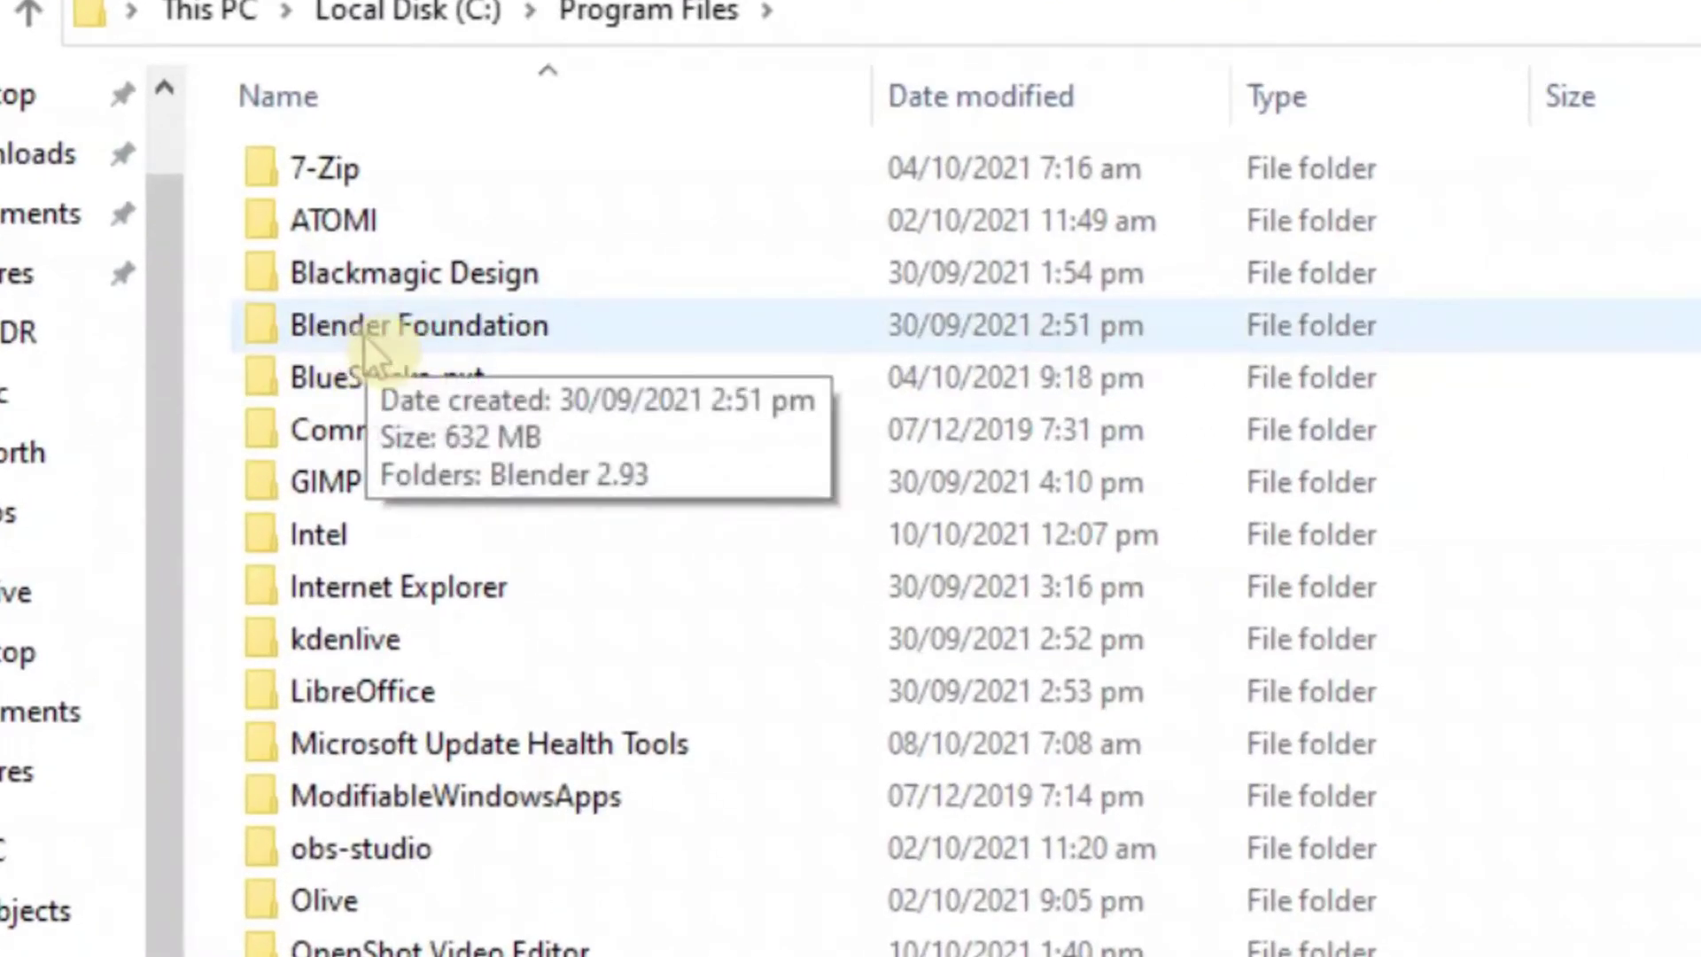
pyautogui.doubleClick(380, 334)
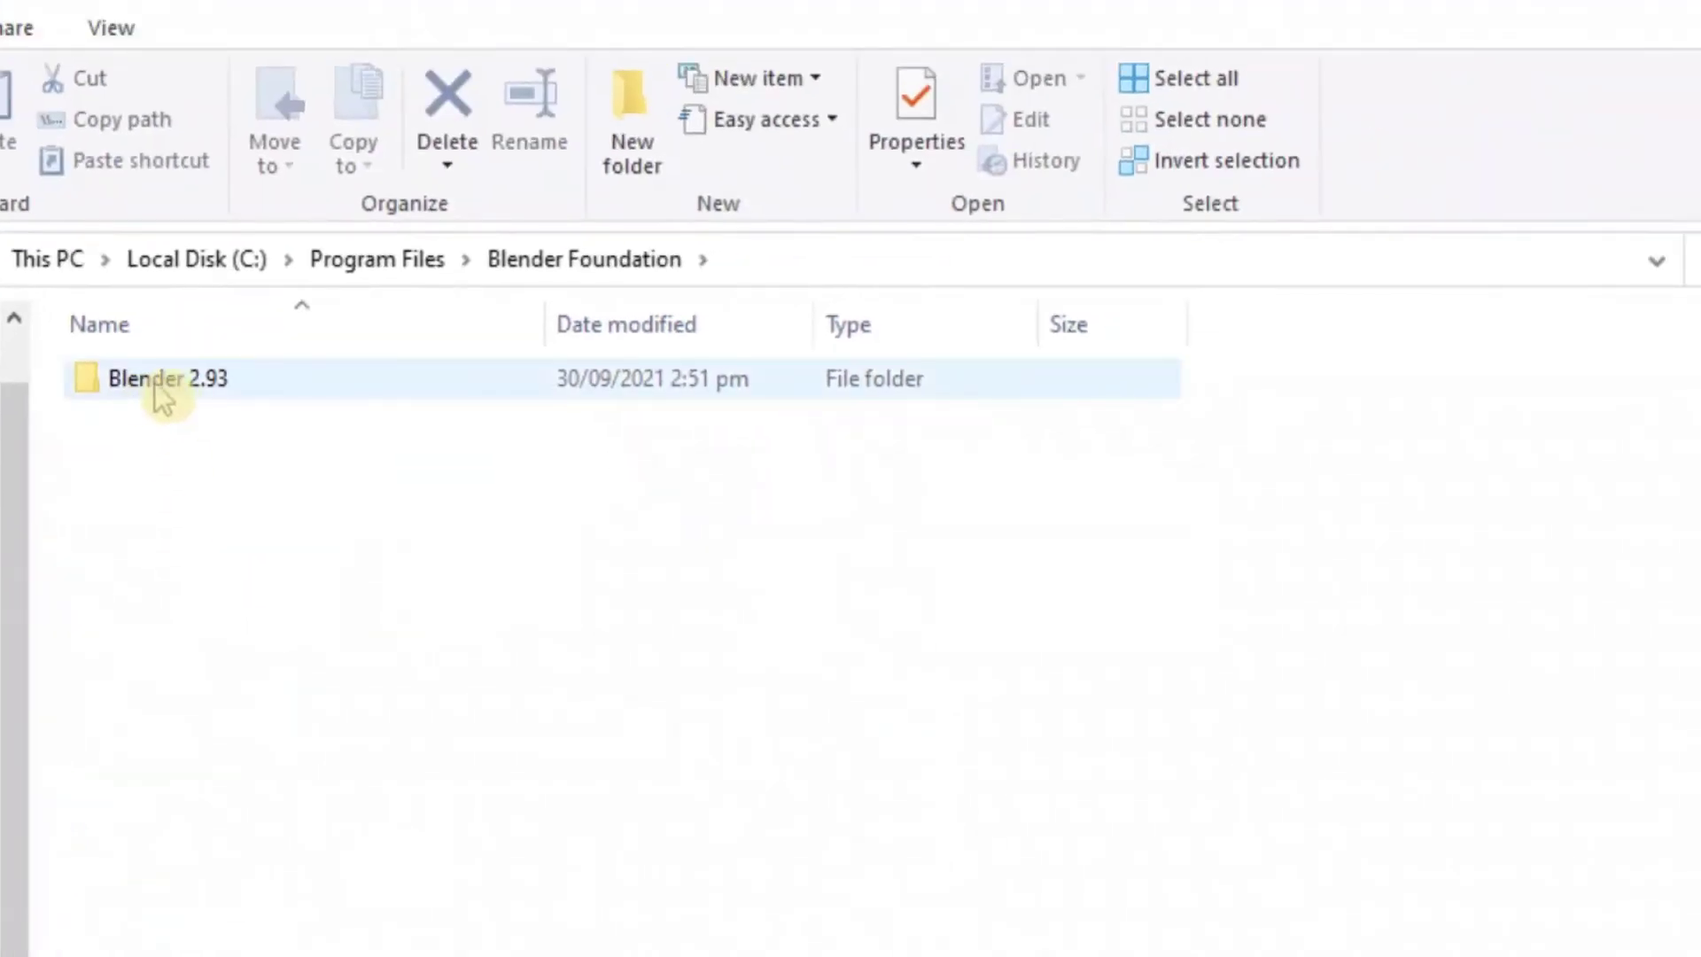
pyautogui.moveTo(179, 406)
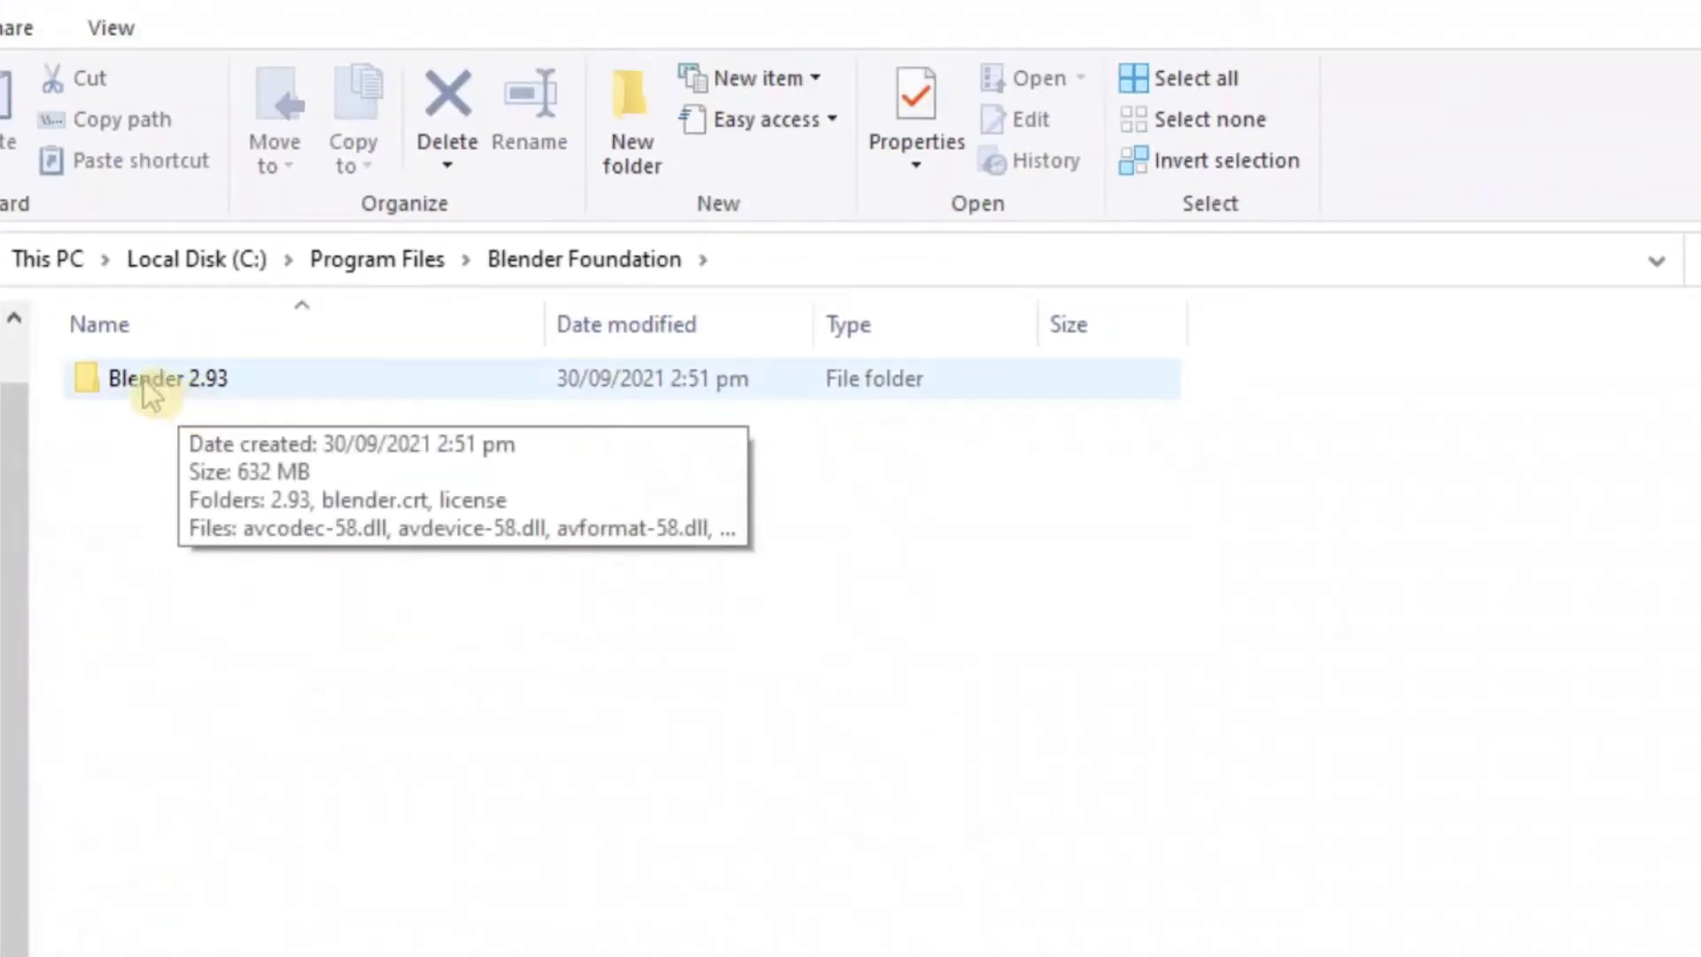
pyautogui.doubleClick(153, 390)
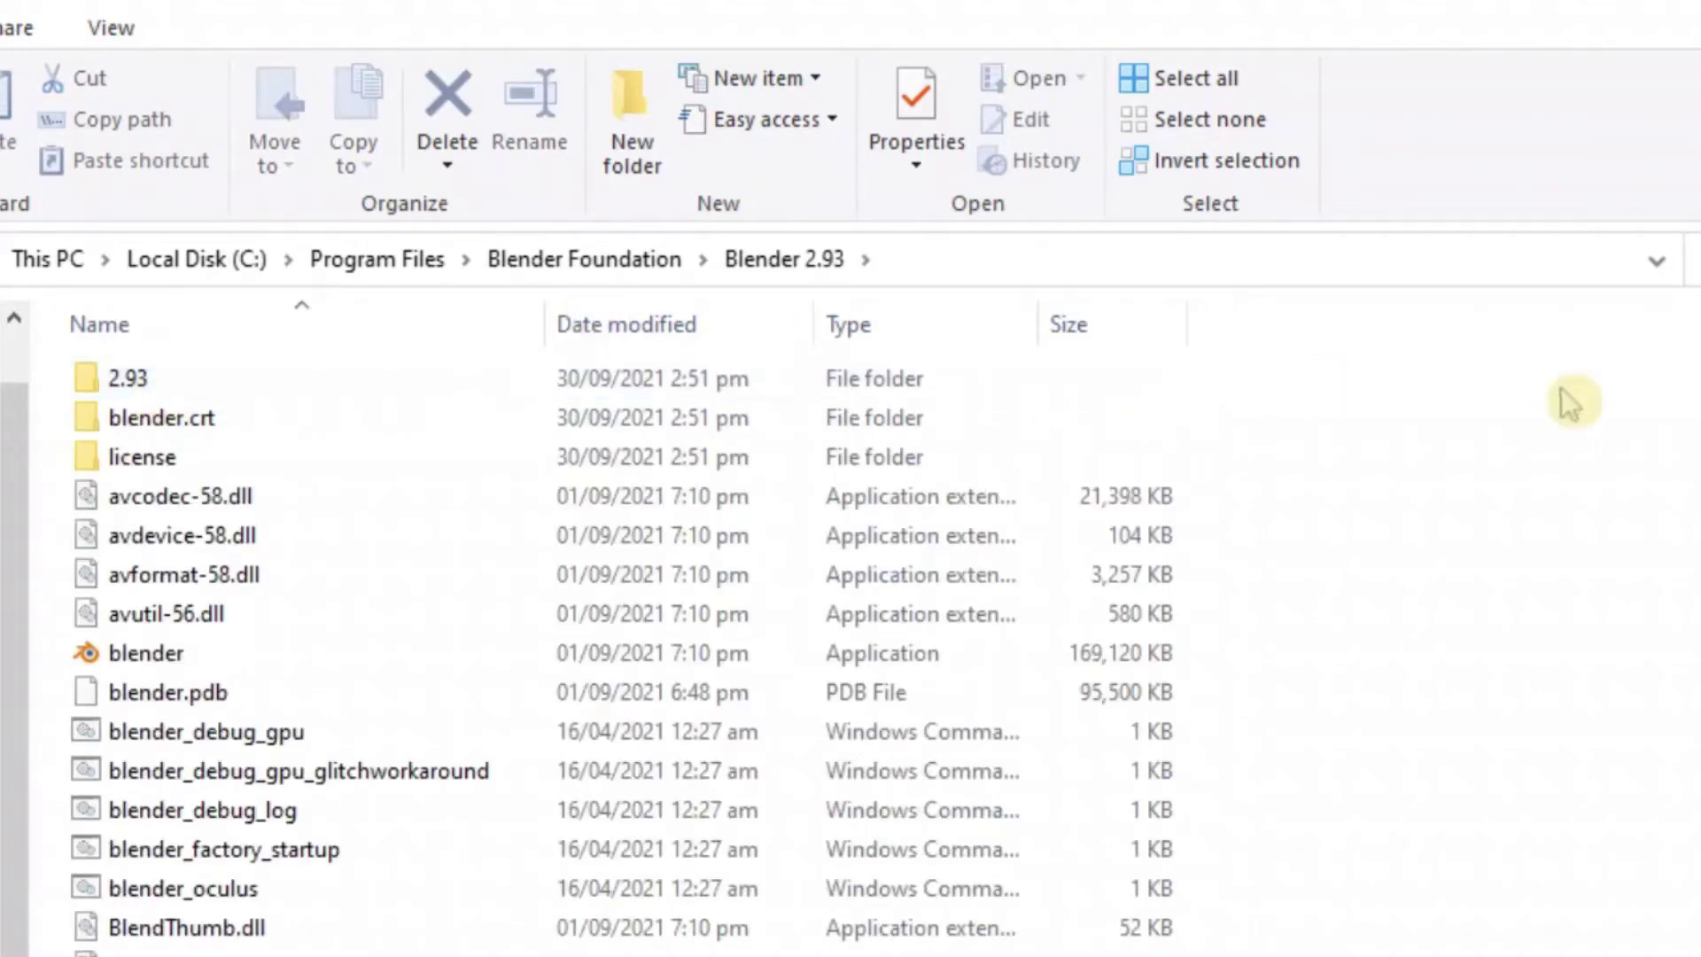
pyautogui.click(1656, 266)
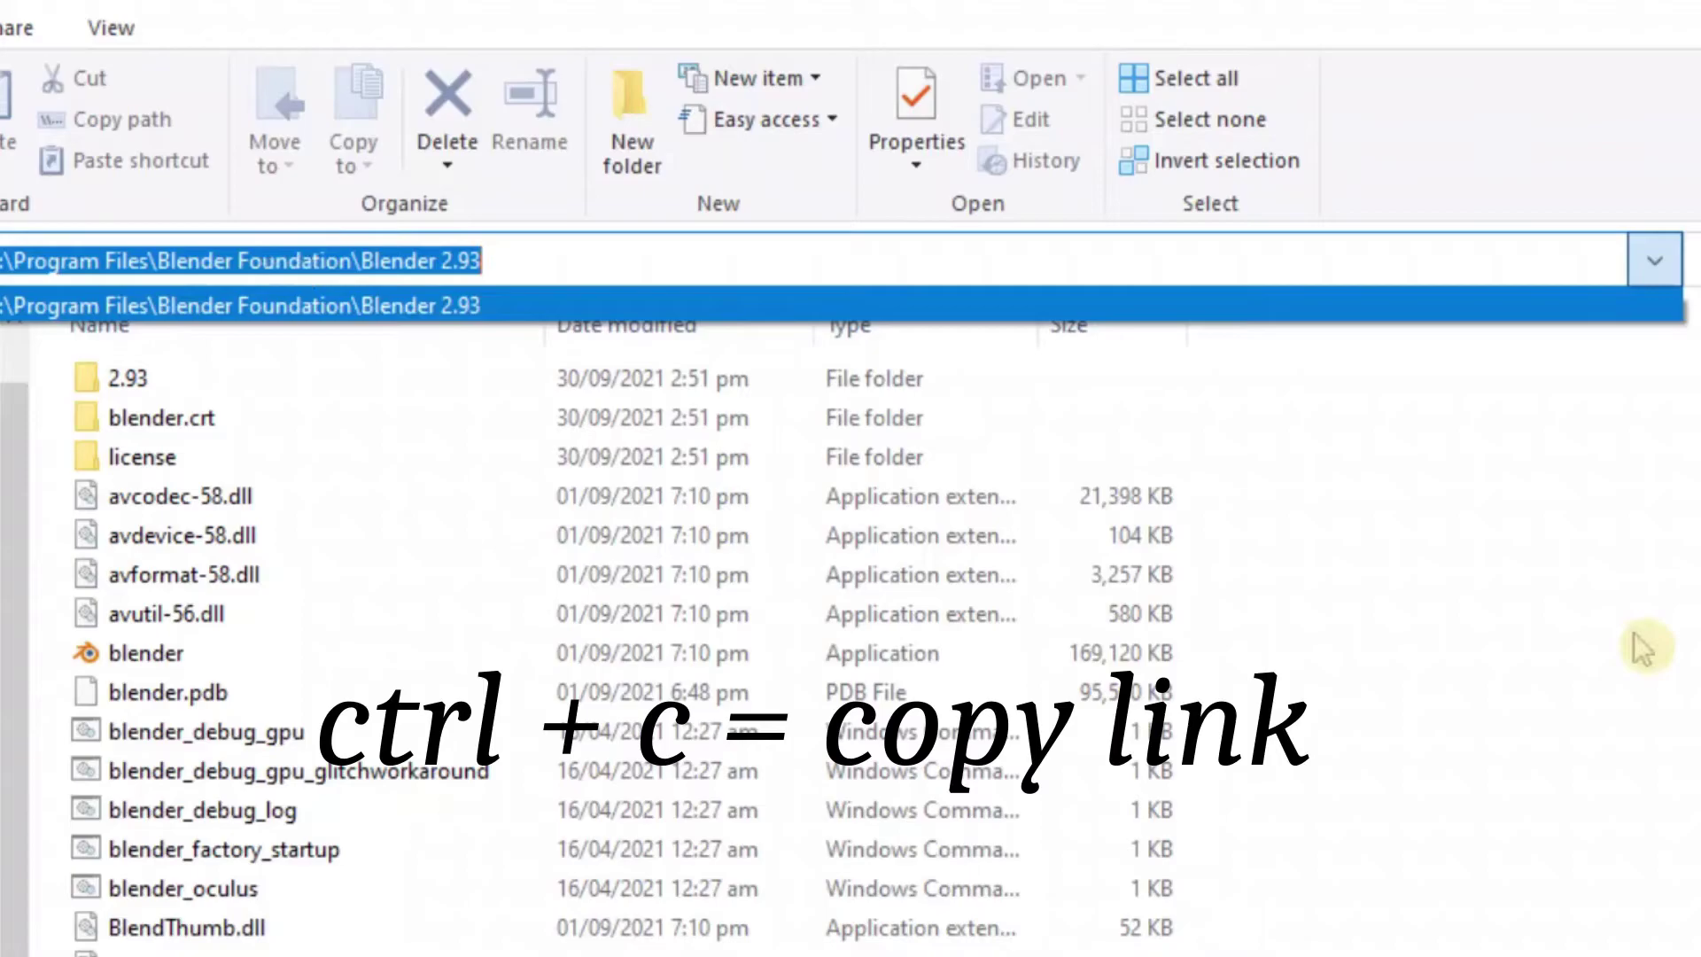
pyautogui.hotkey('ctrl', 'c')
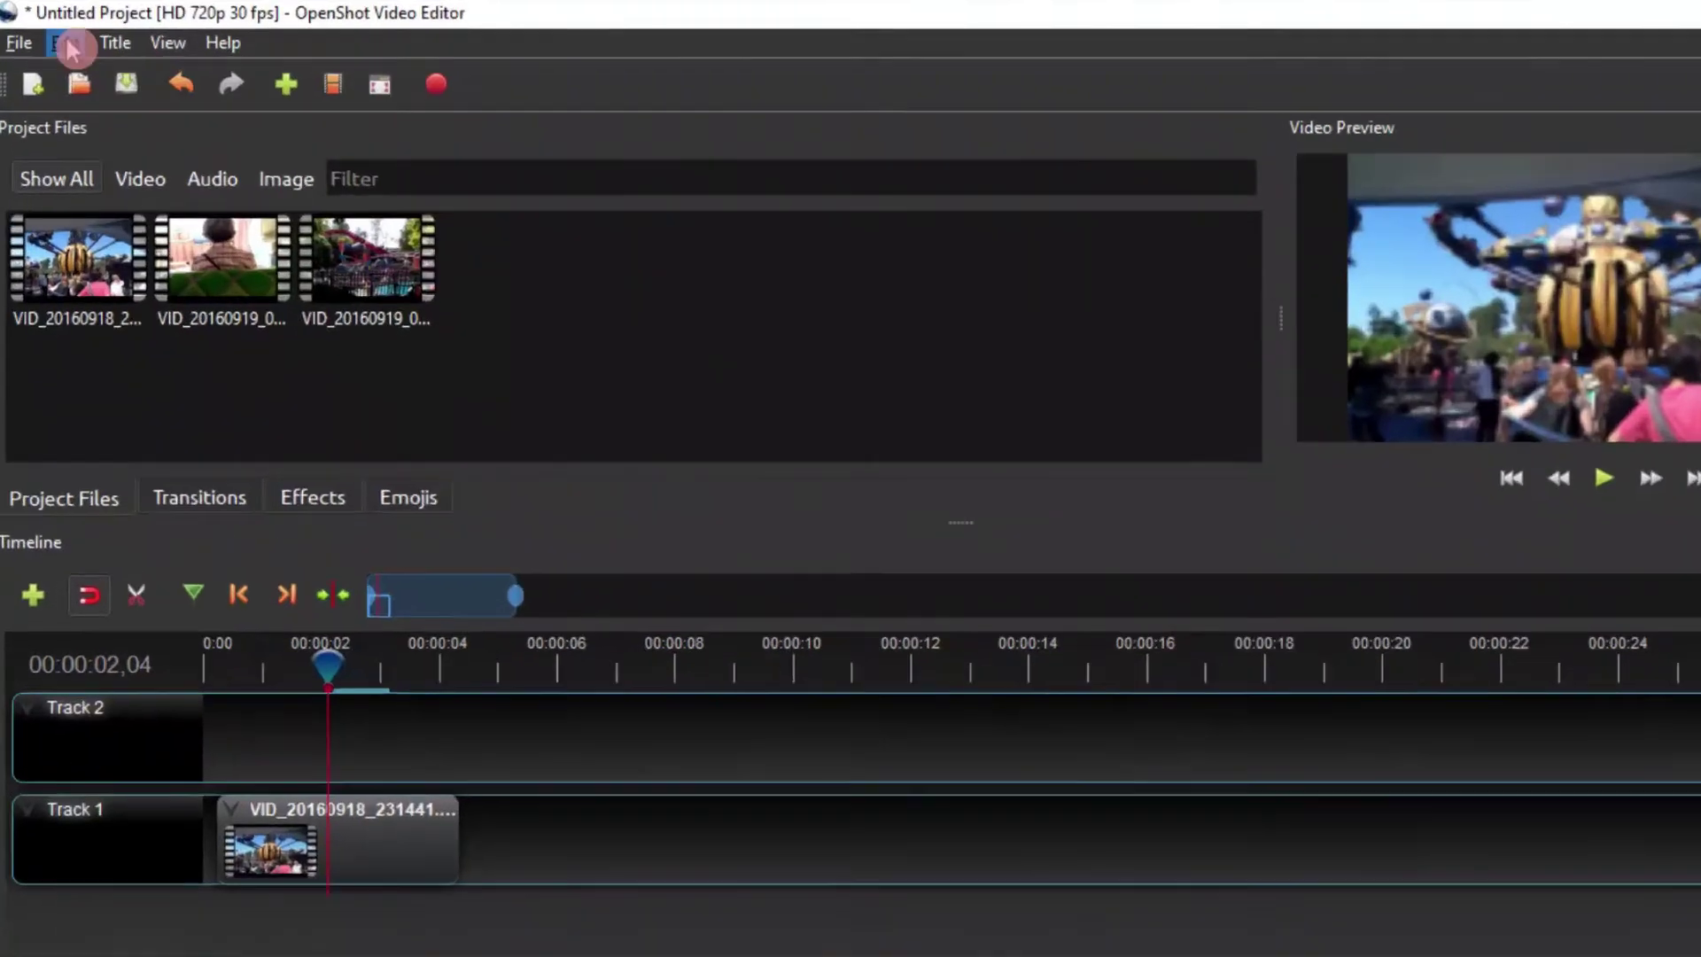
# Set the Blender Command preference to C:\Program Files\Blender Foundation\Blender 2.93/blender.
pyautogui.click(64, 41)
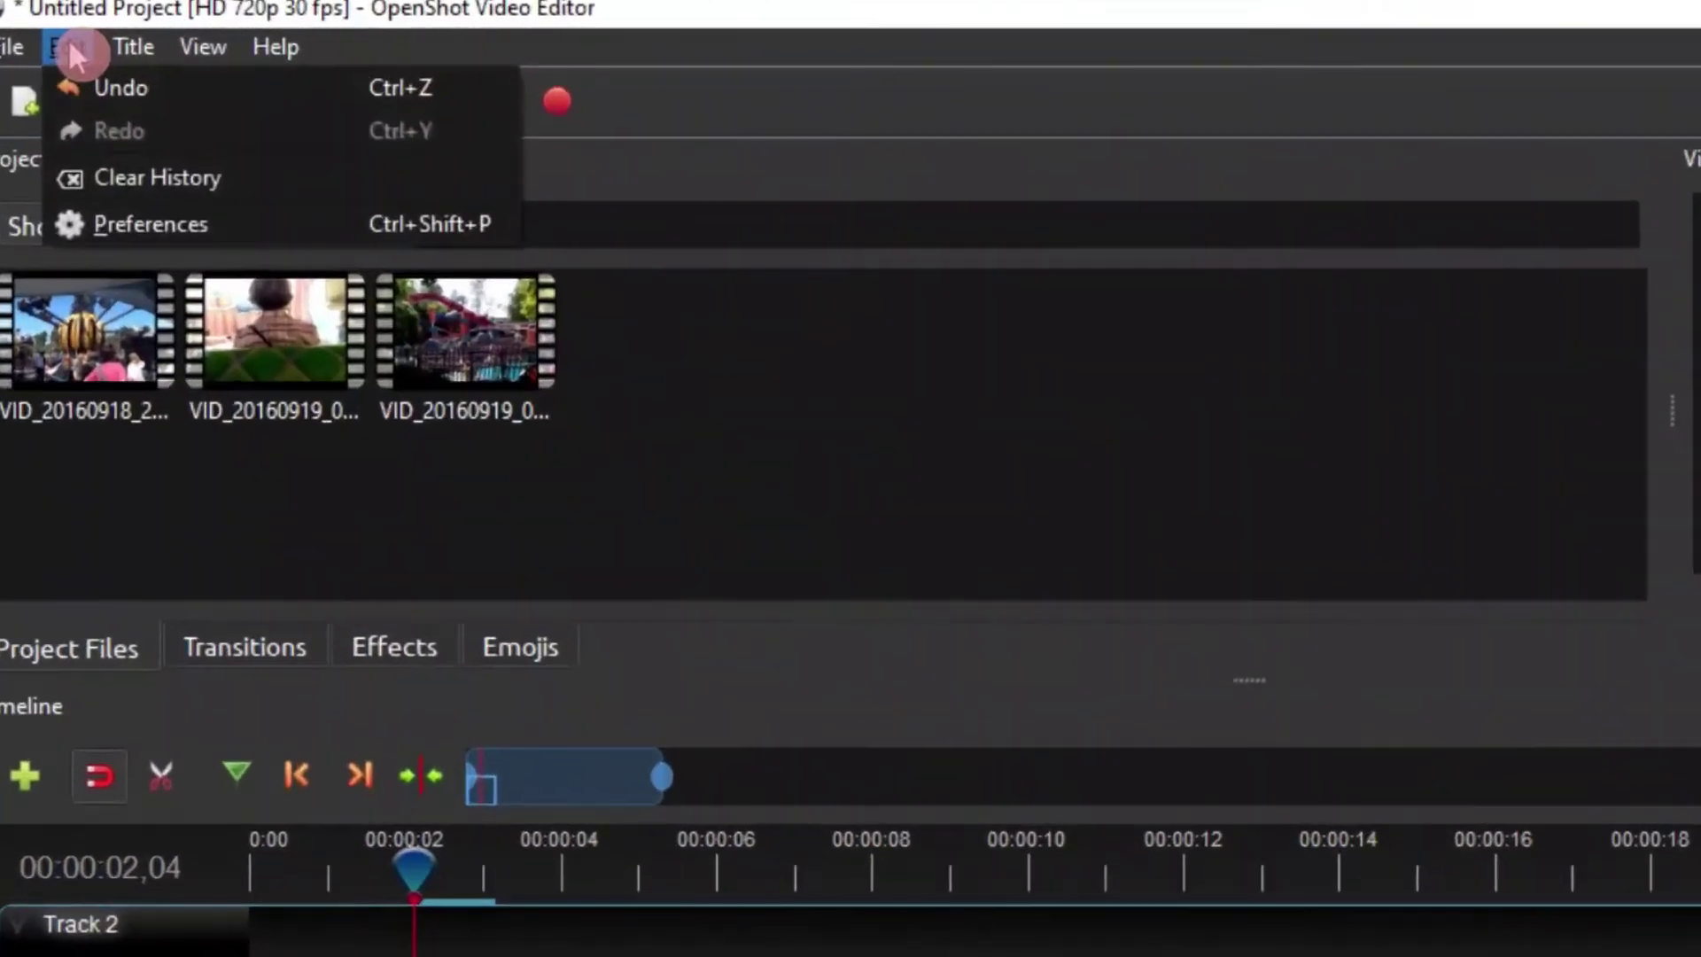
pyautogui.click(127, 224)
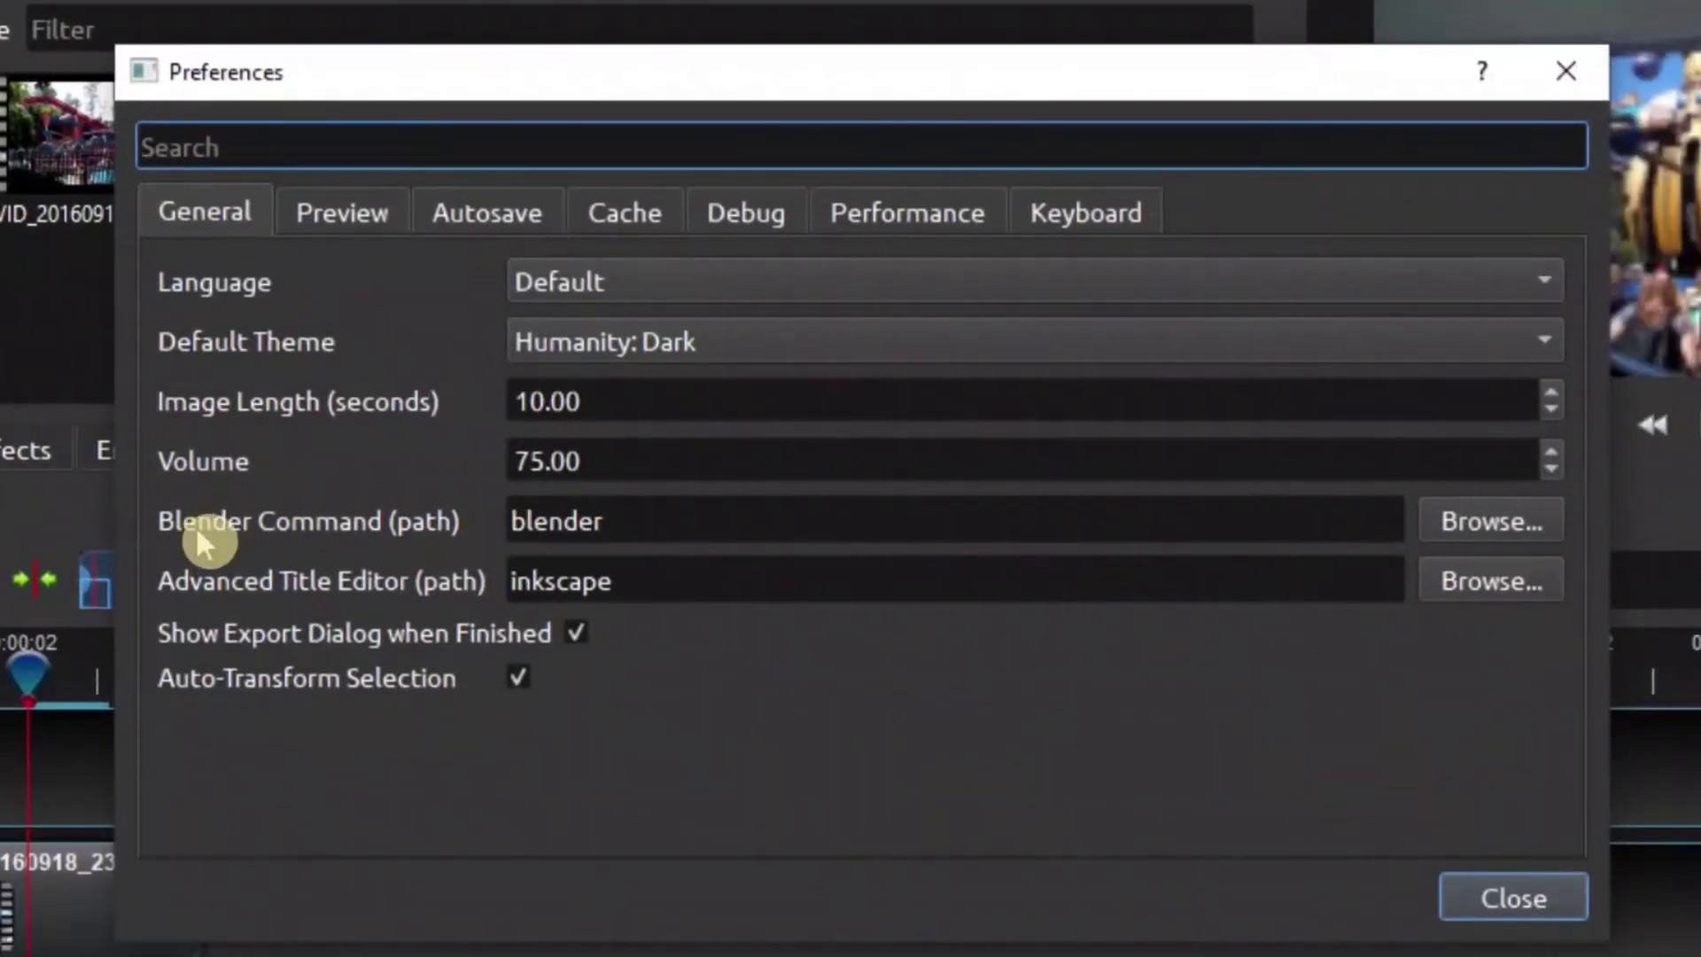
pyautogui.click(510, 525)
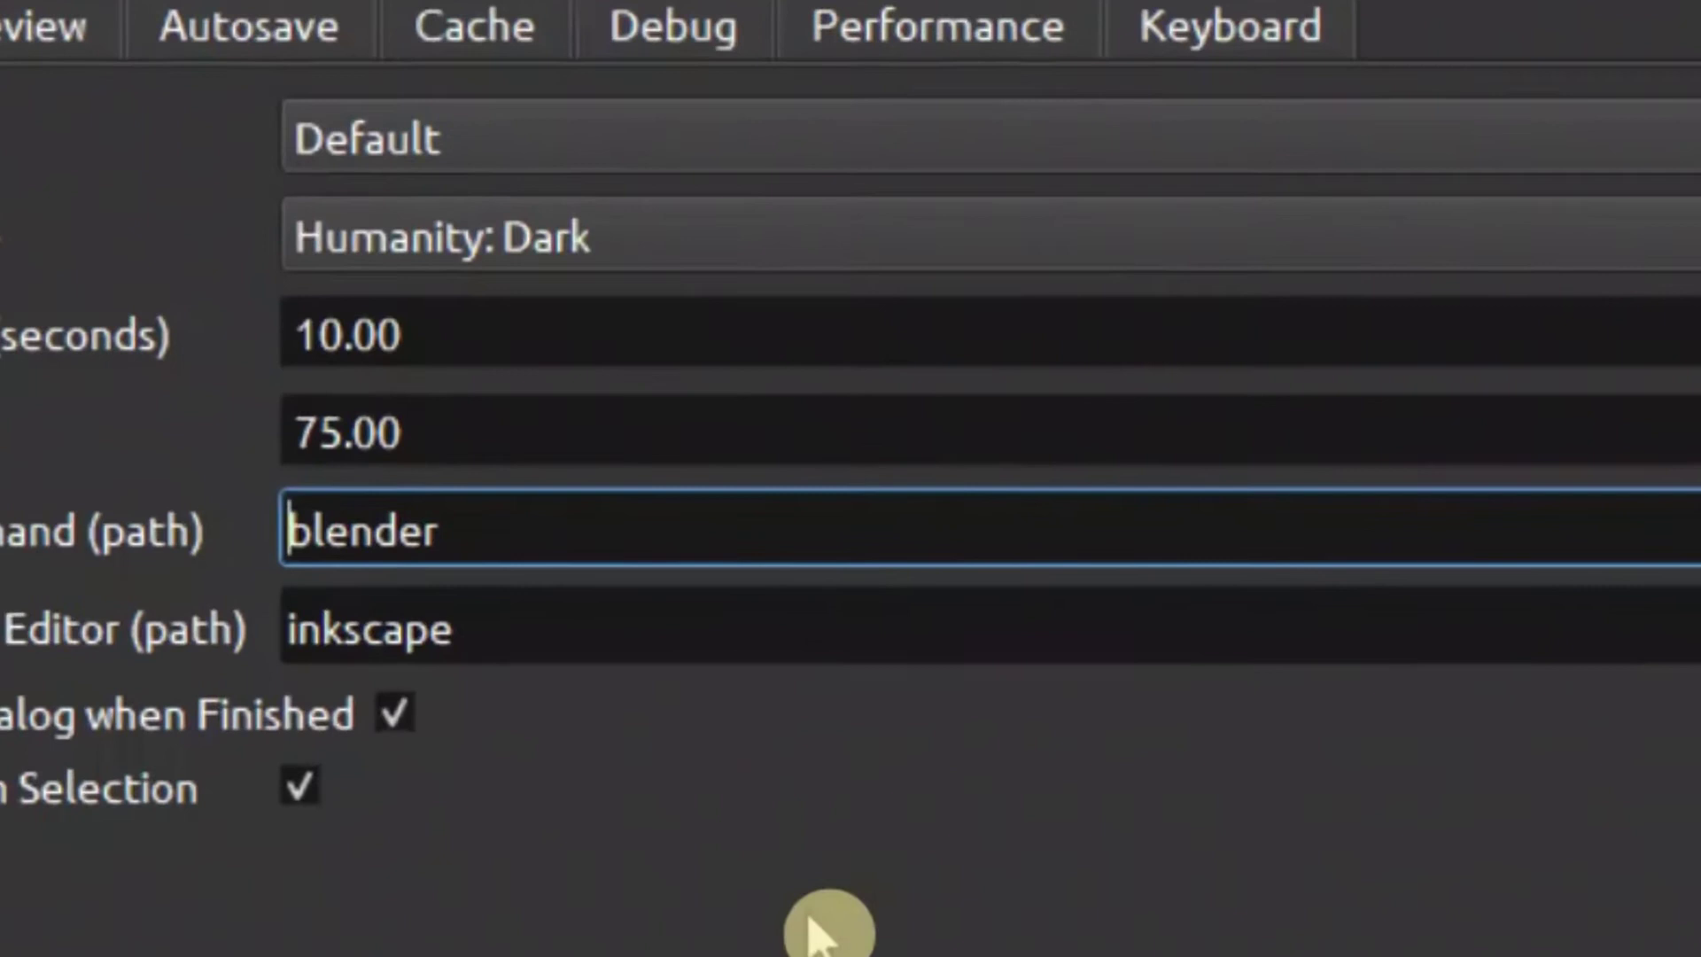
pyautogui.write('/')
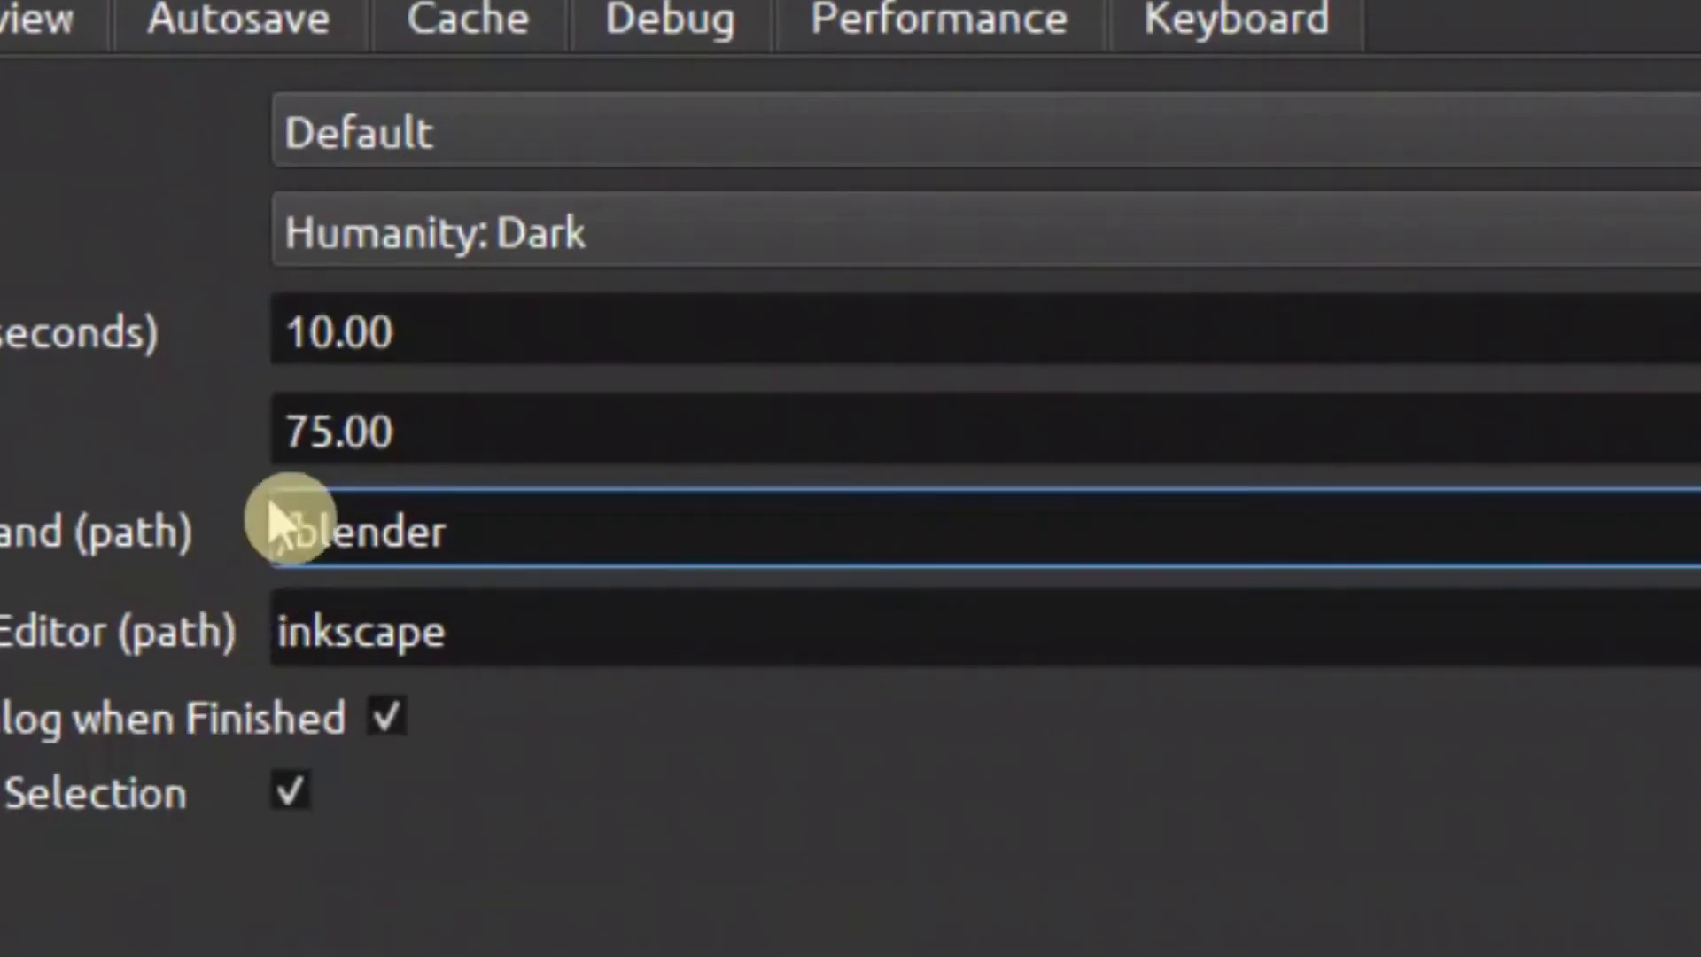
pyautogui.click(284, 532)
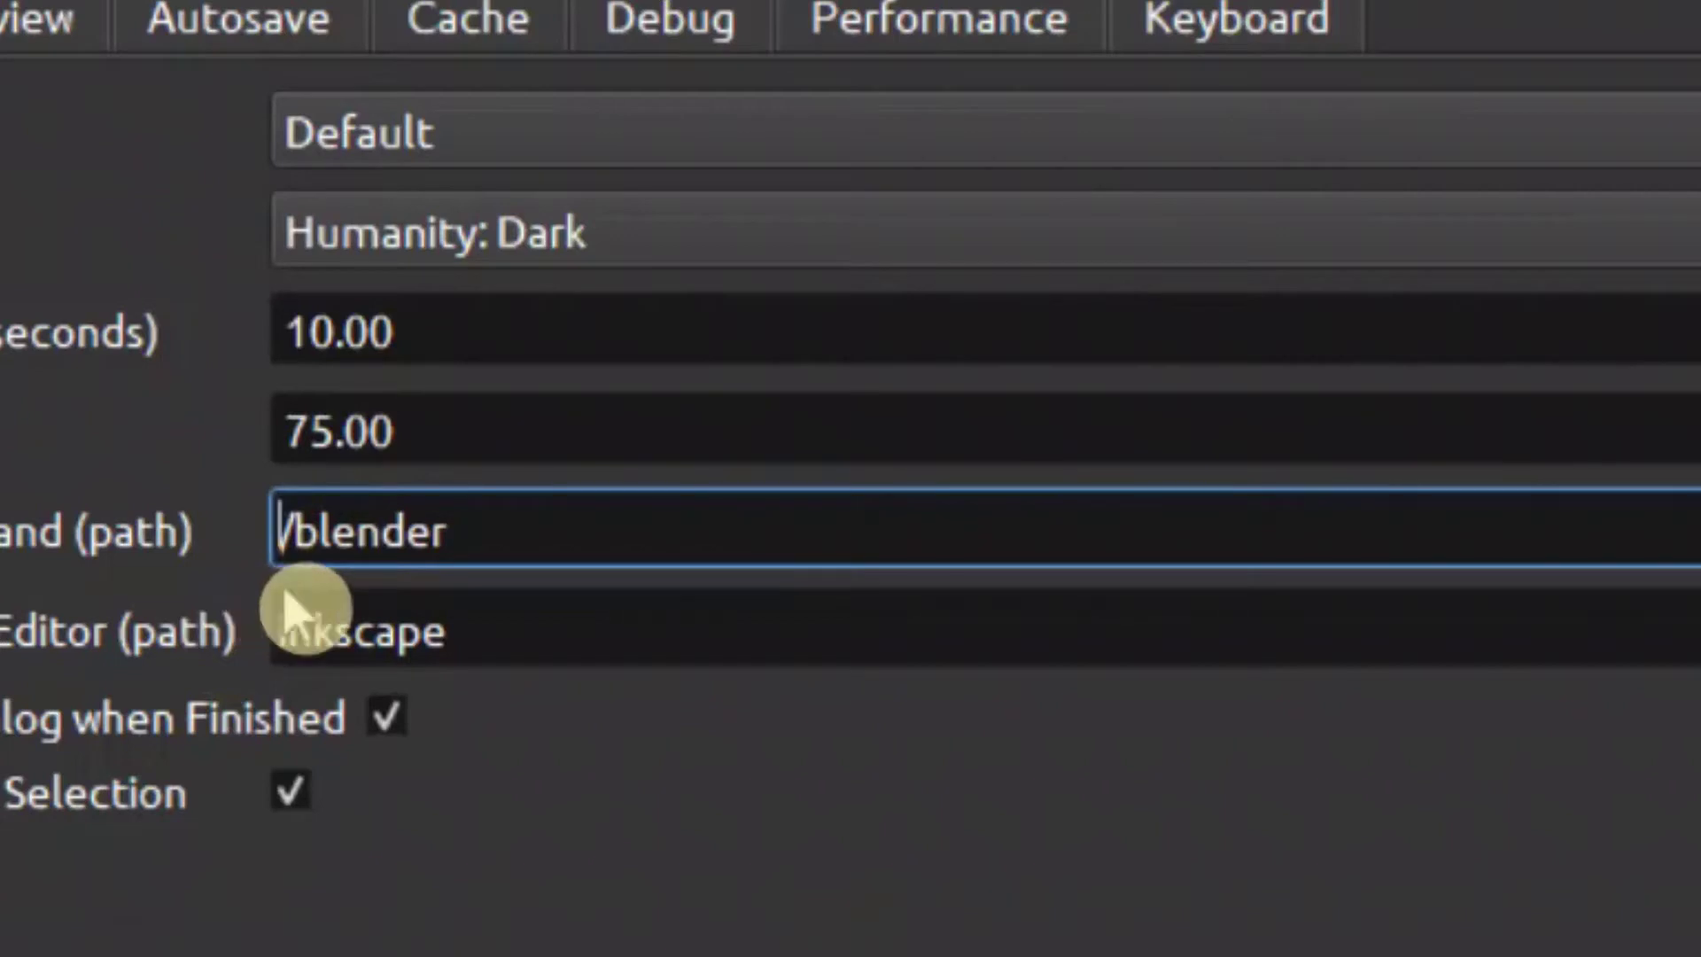
pyautogui.hotkey('ctrl', 'v')
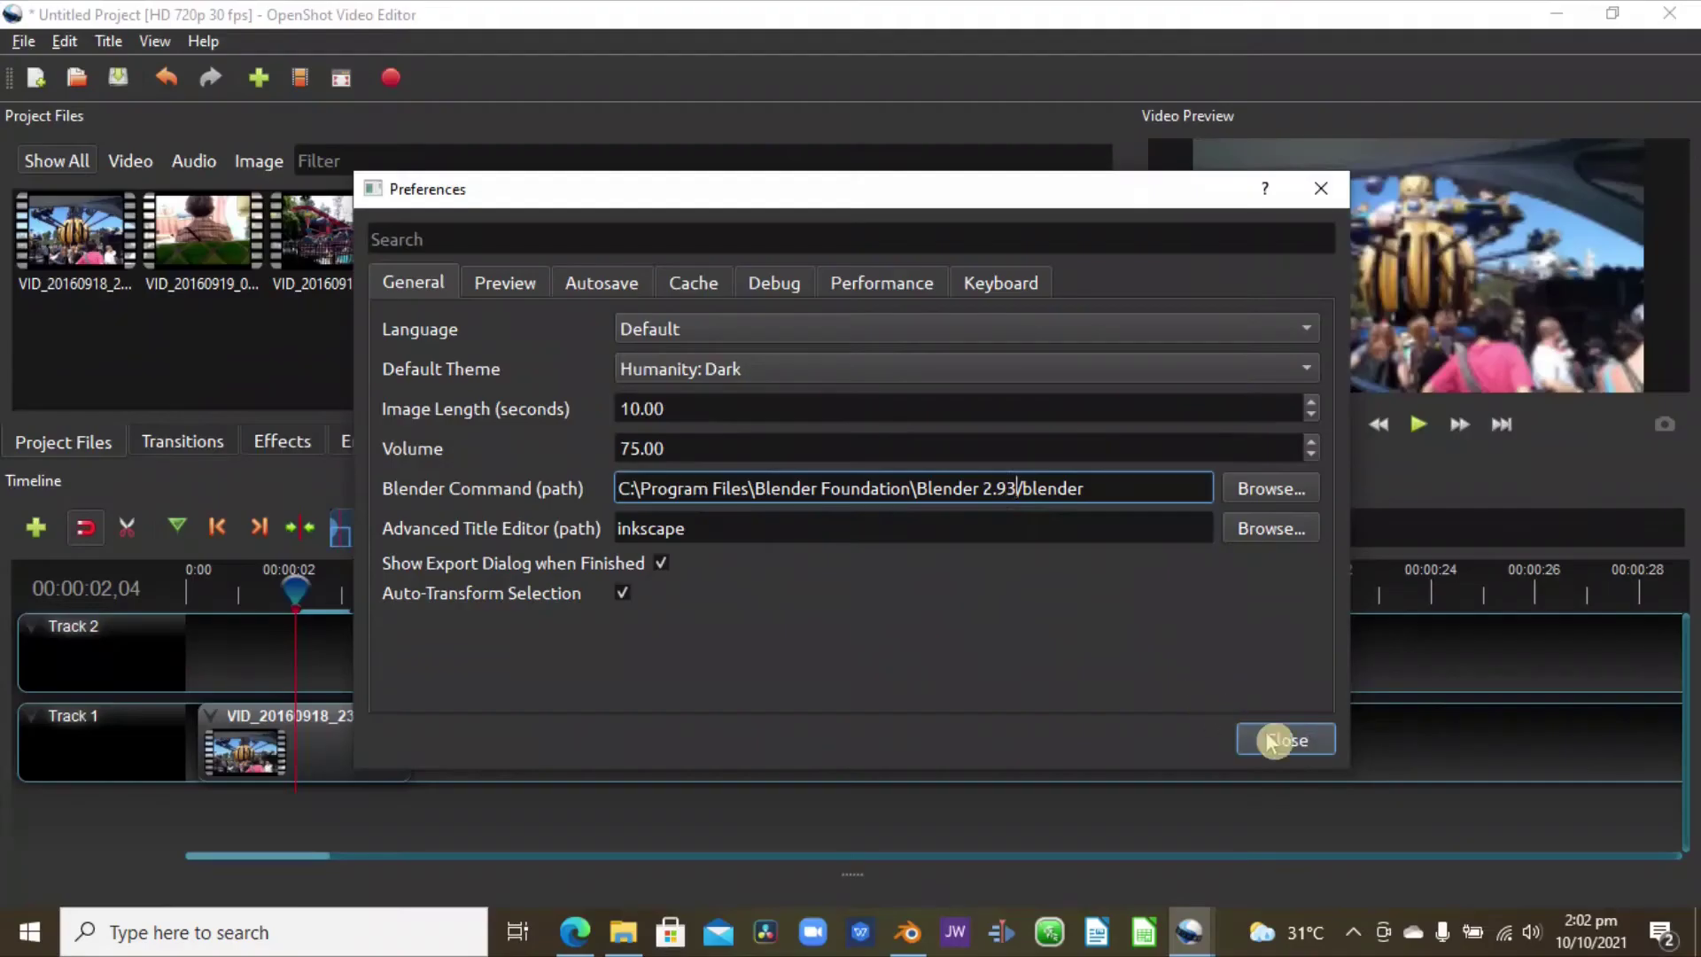
pyautogui.click(1512, 897)
# Start a Fly Towards Camera animated title with file name opeN and title OPENING.
pyautogui.click(108, 42)
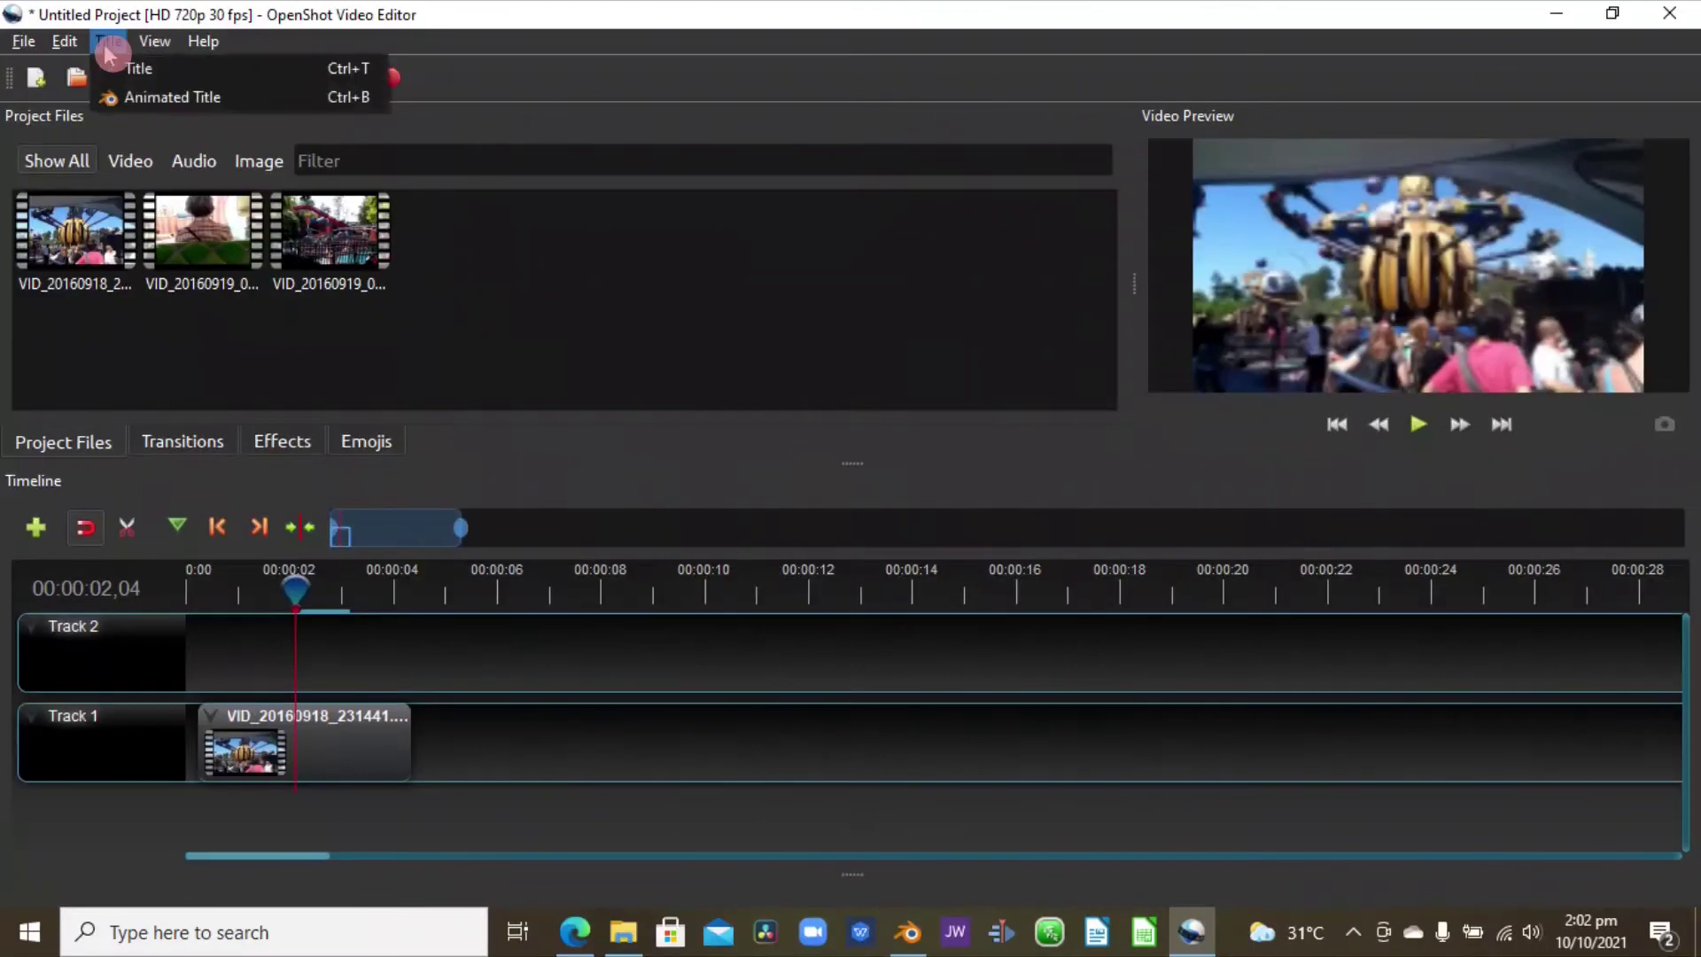
pyautogui.click(167, 99)
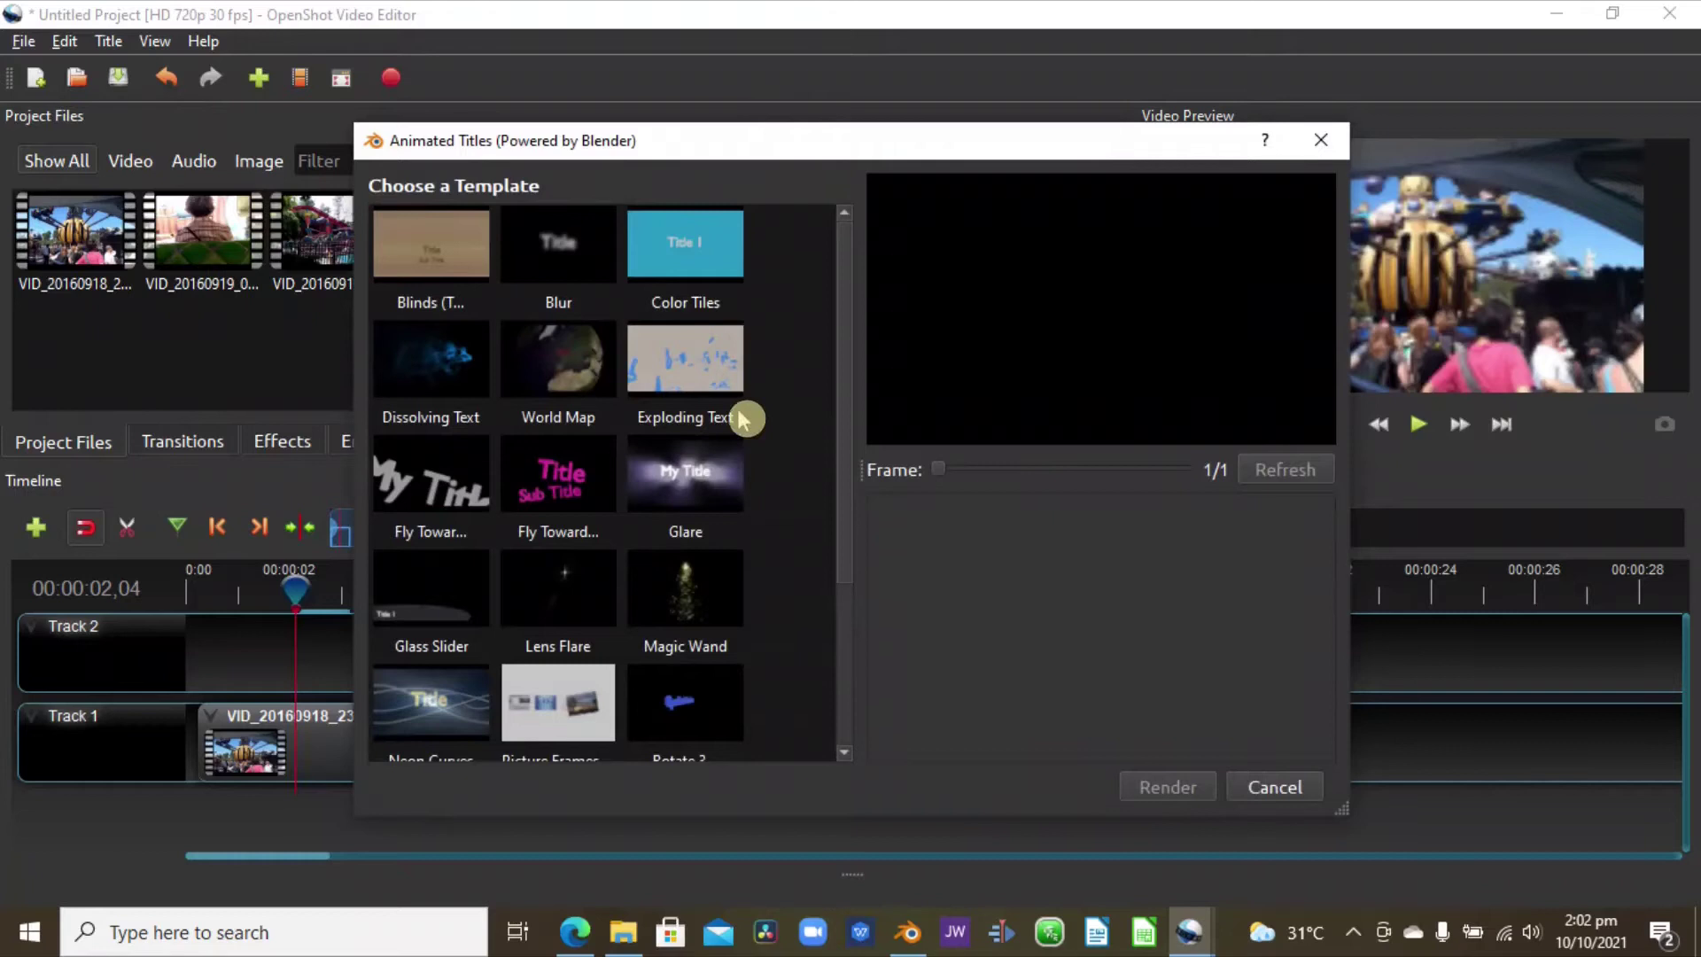
pyautogui.click(452, 493)
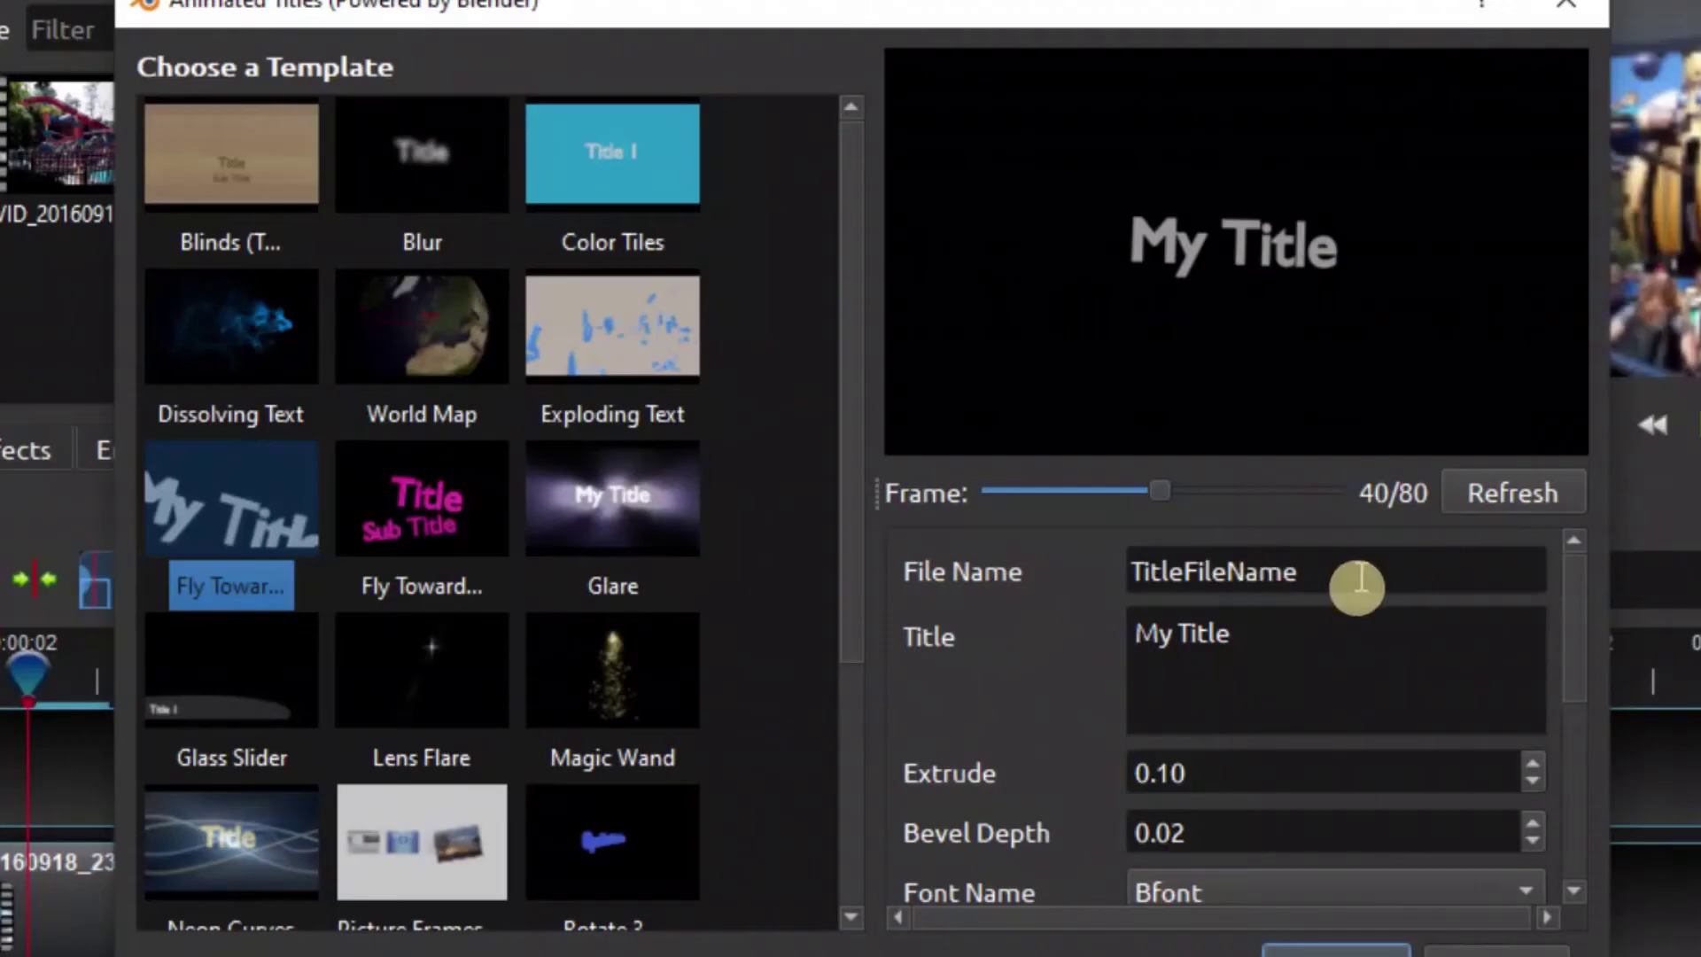
pyautogui.doubleClick(1030, 530)
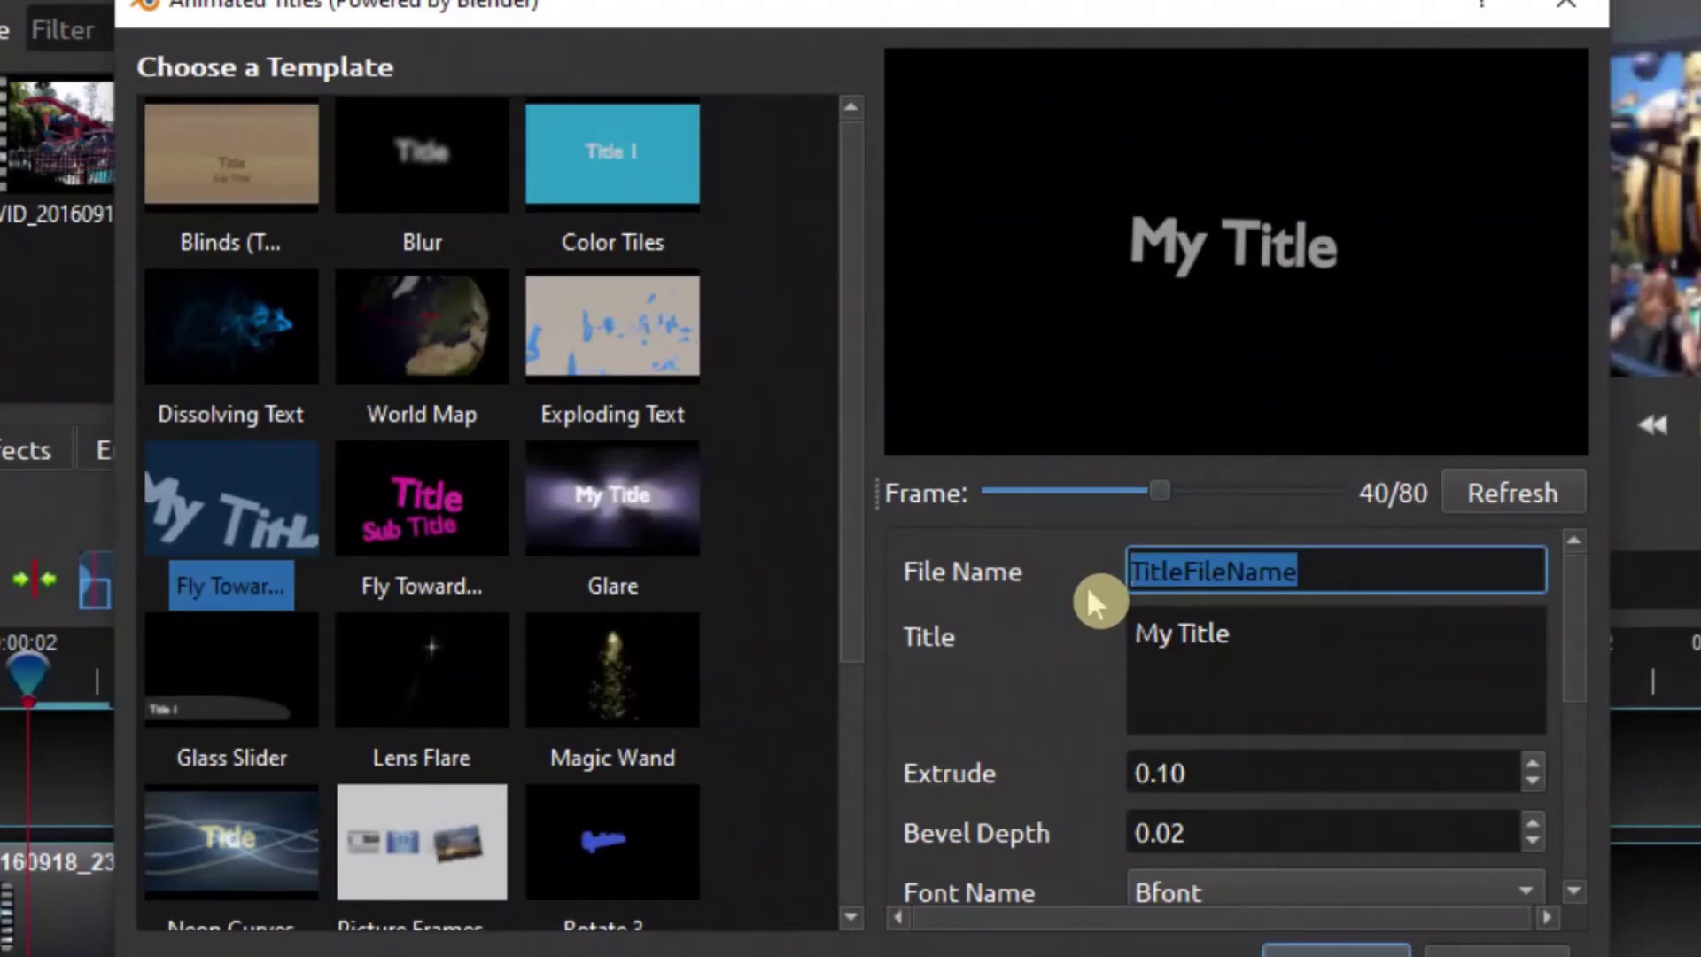
pyautogui.write('opeN')
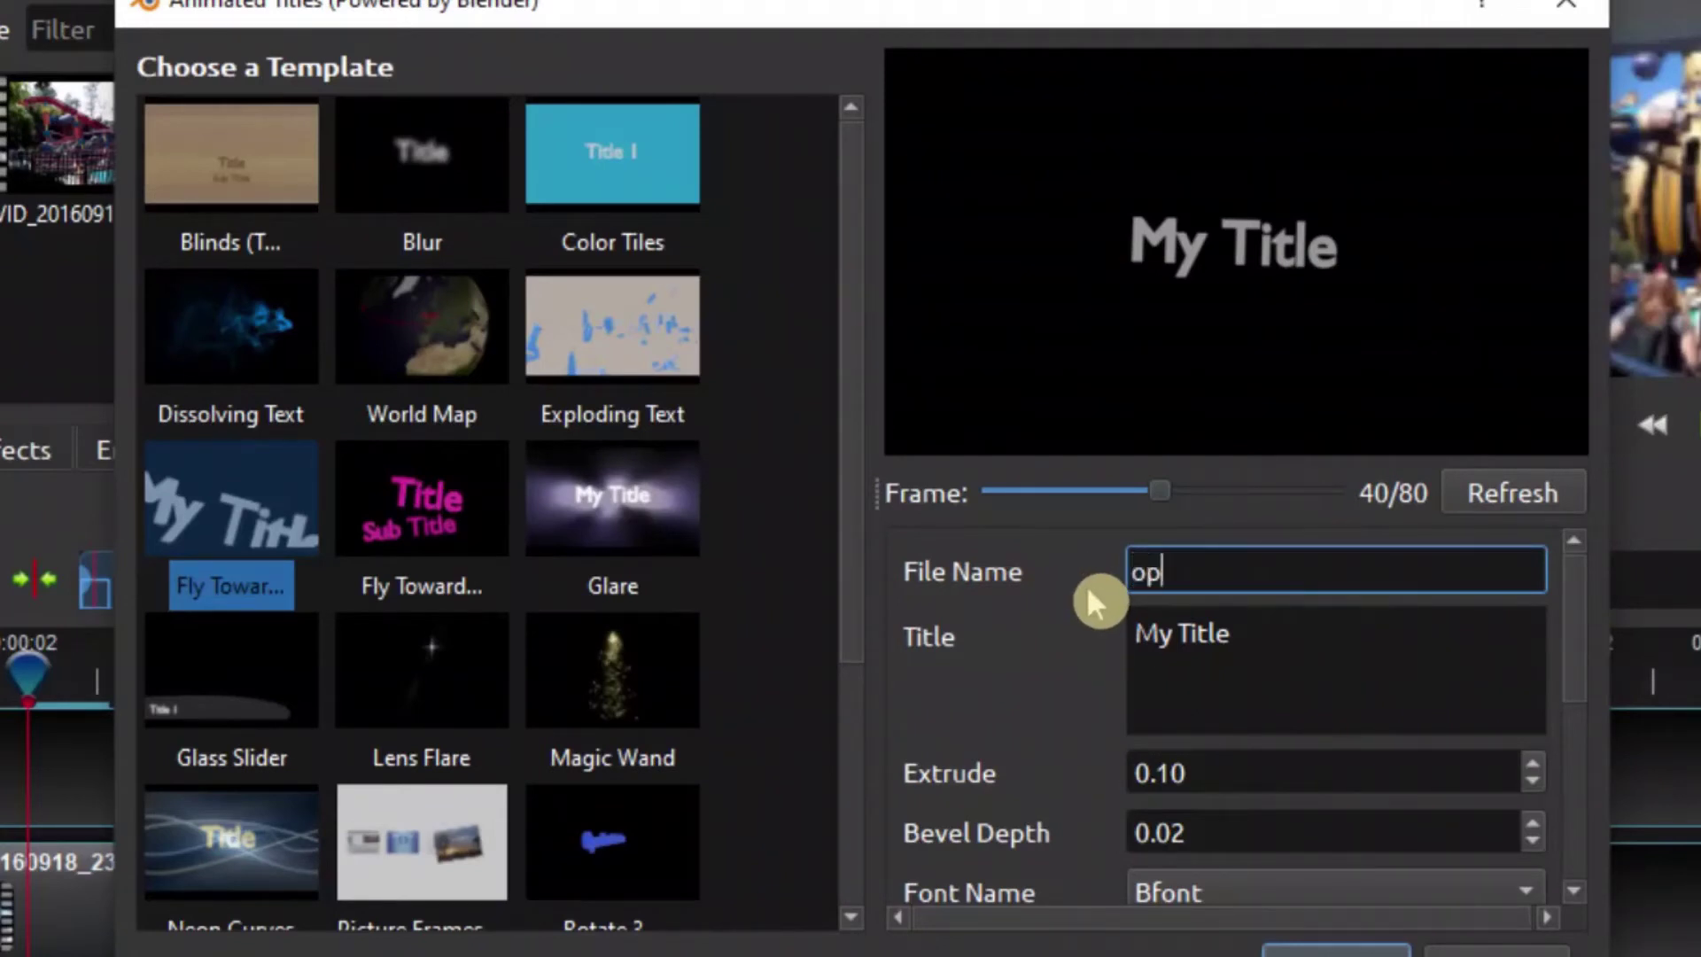
pyautogui.press('Tab')
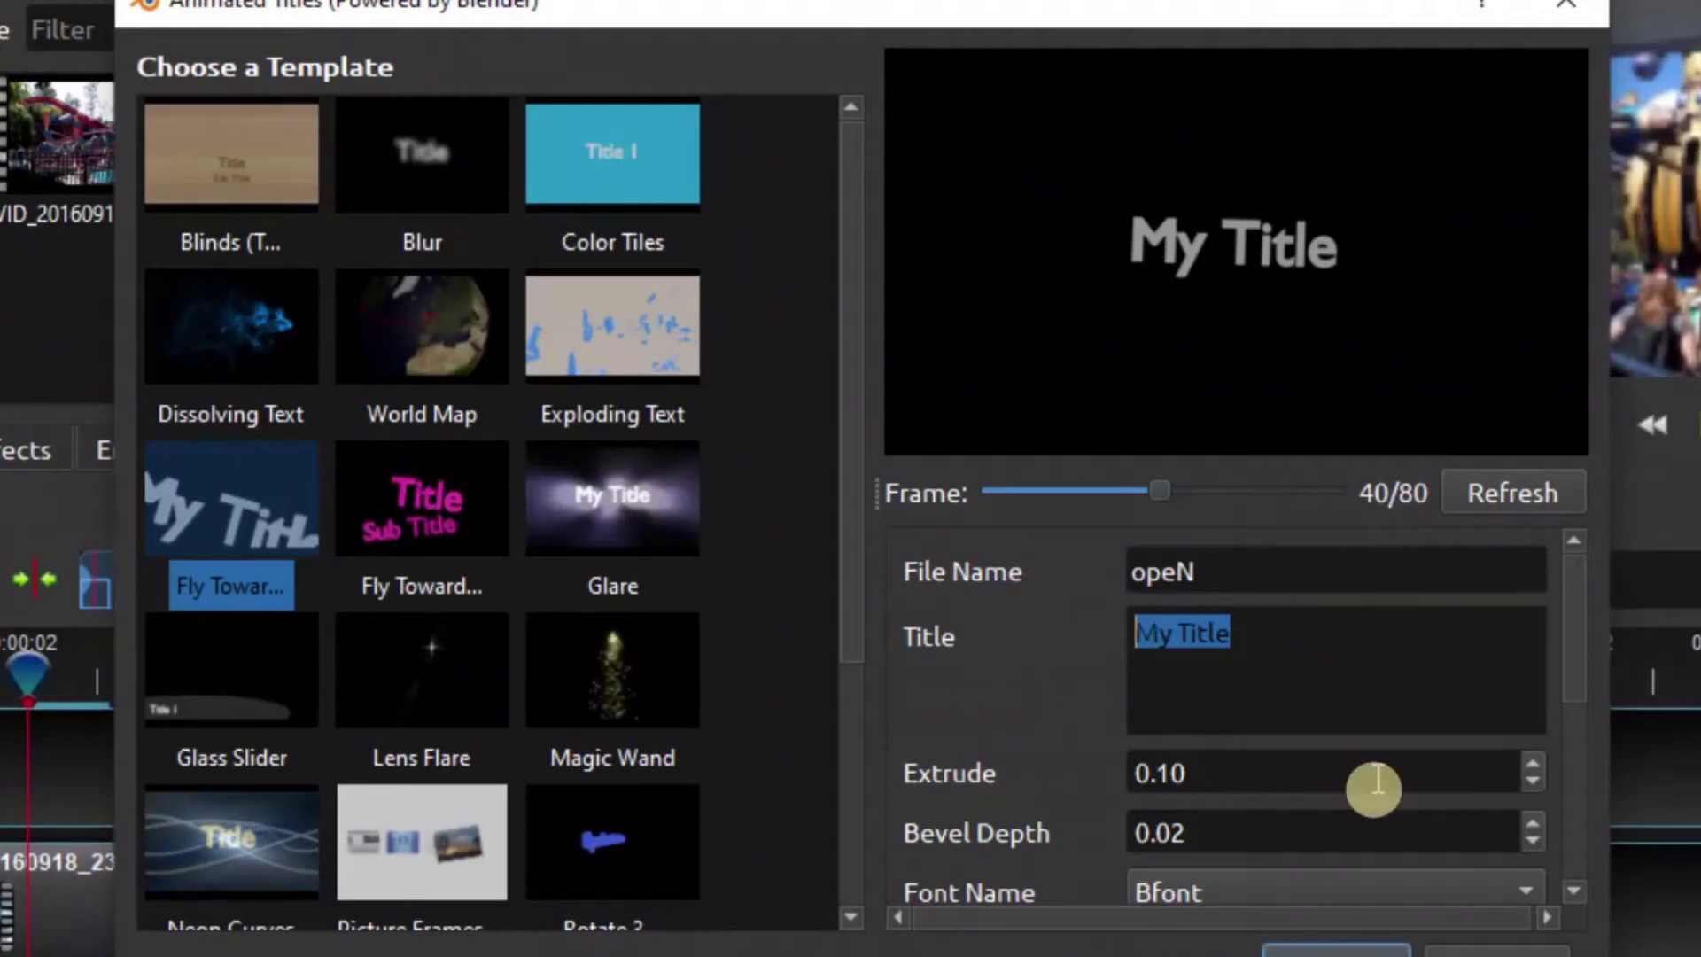
pyautogui.write('OPENING')
pyautogui.scroll(-2, 1088, 671)
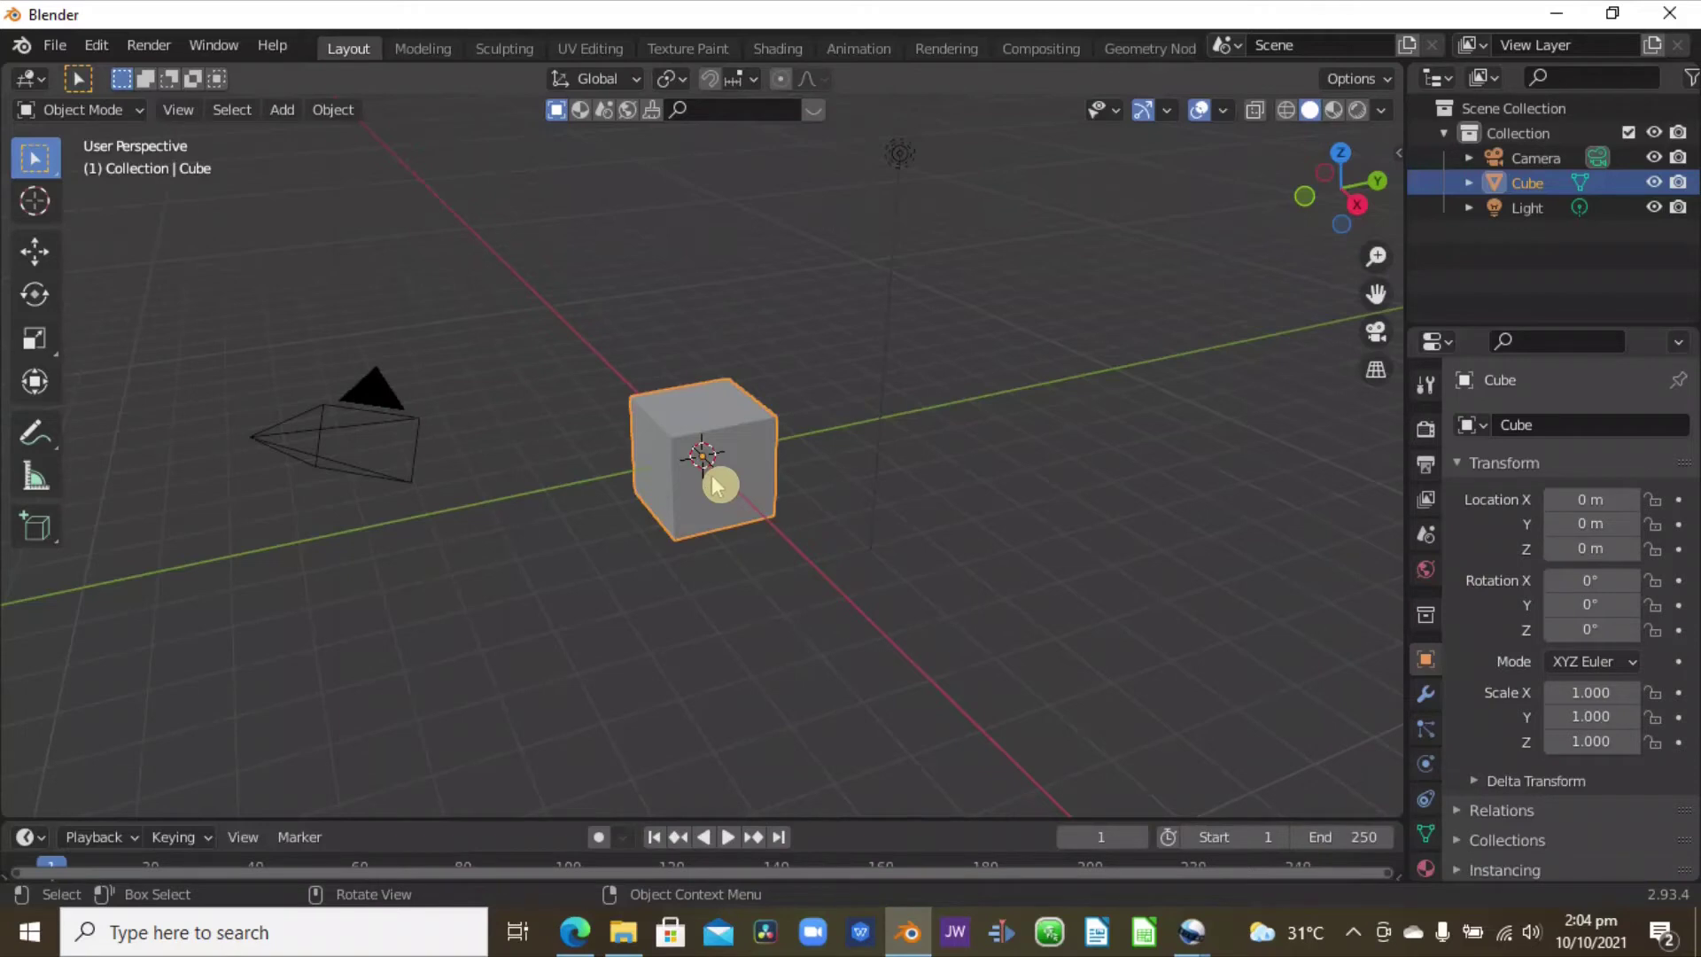
# Delete Blender's default cube and add a Text object in its place.
pyautogui.press('x')
pyautogui.click(717, 483)
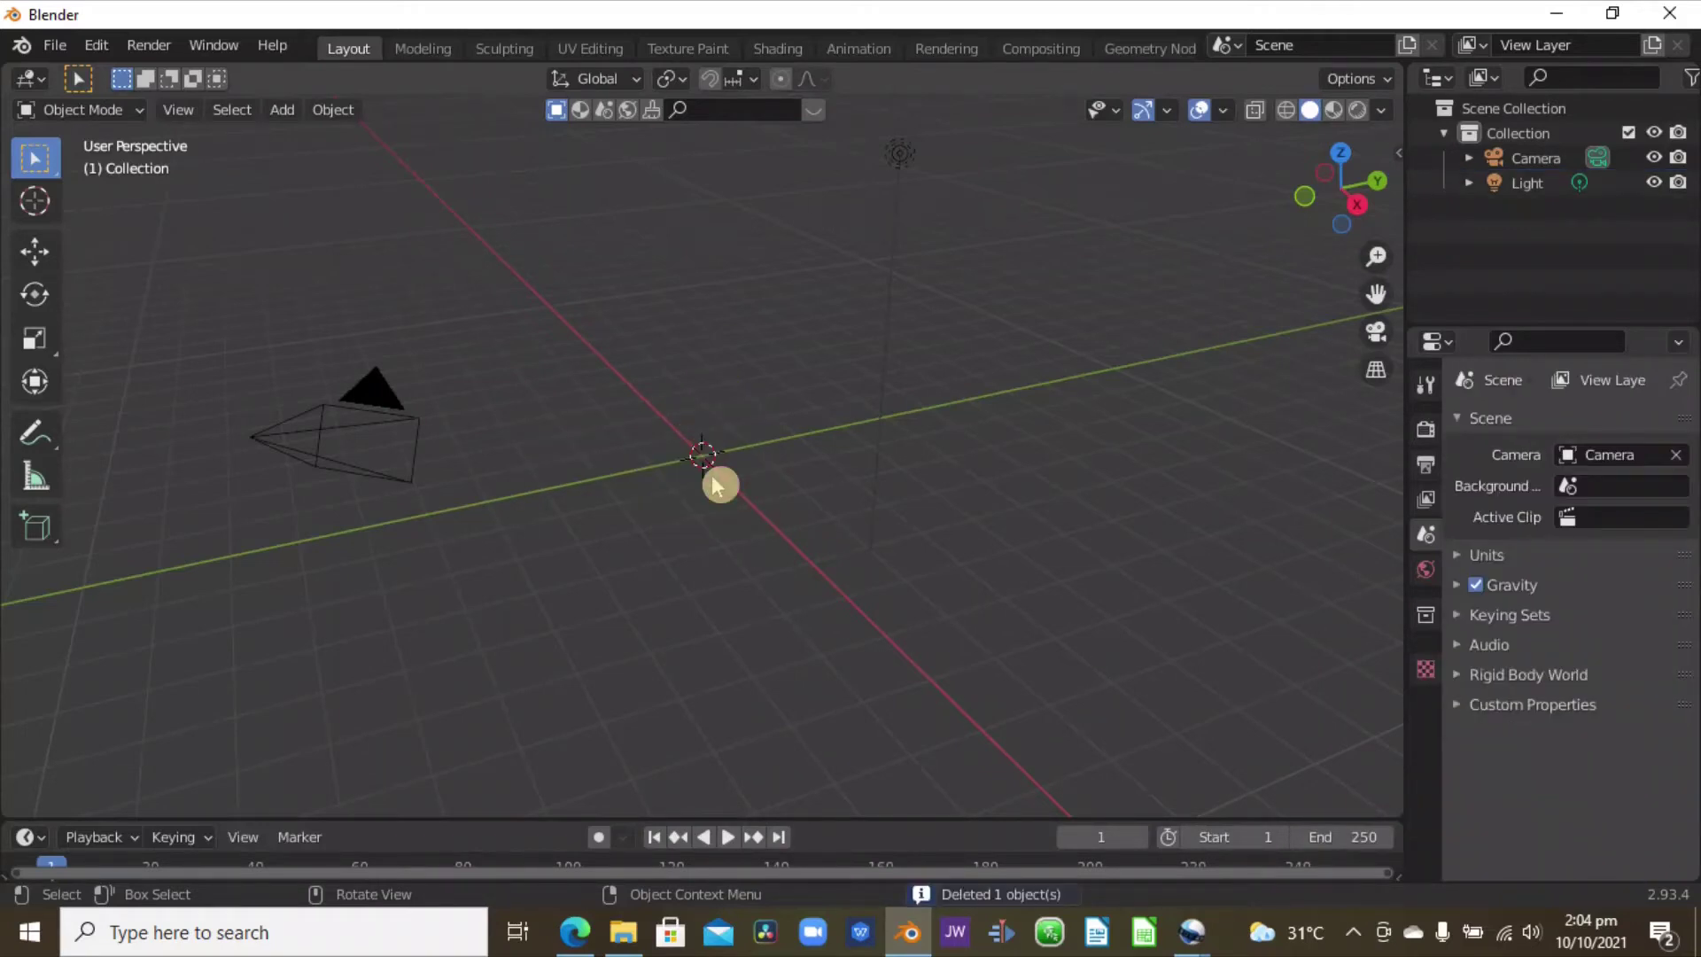
pyautogui.hotkey('shift', 'a')
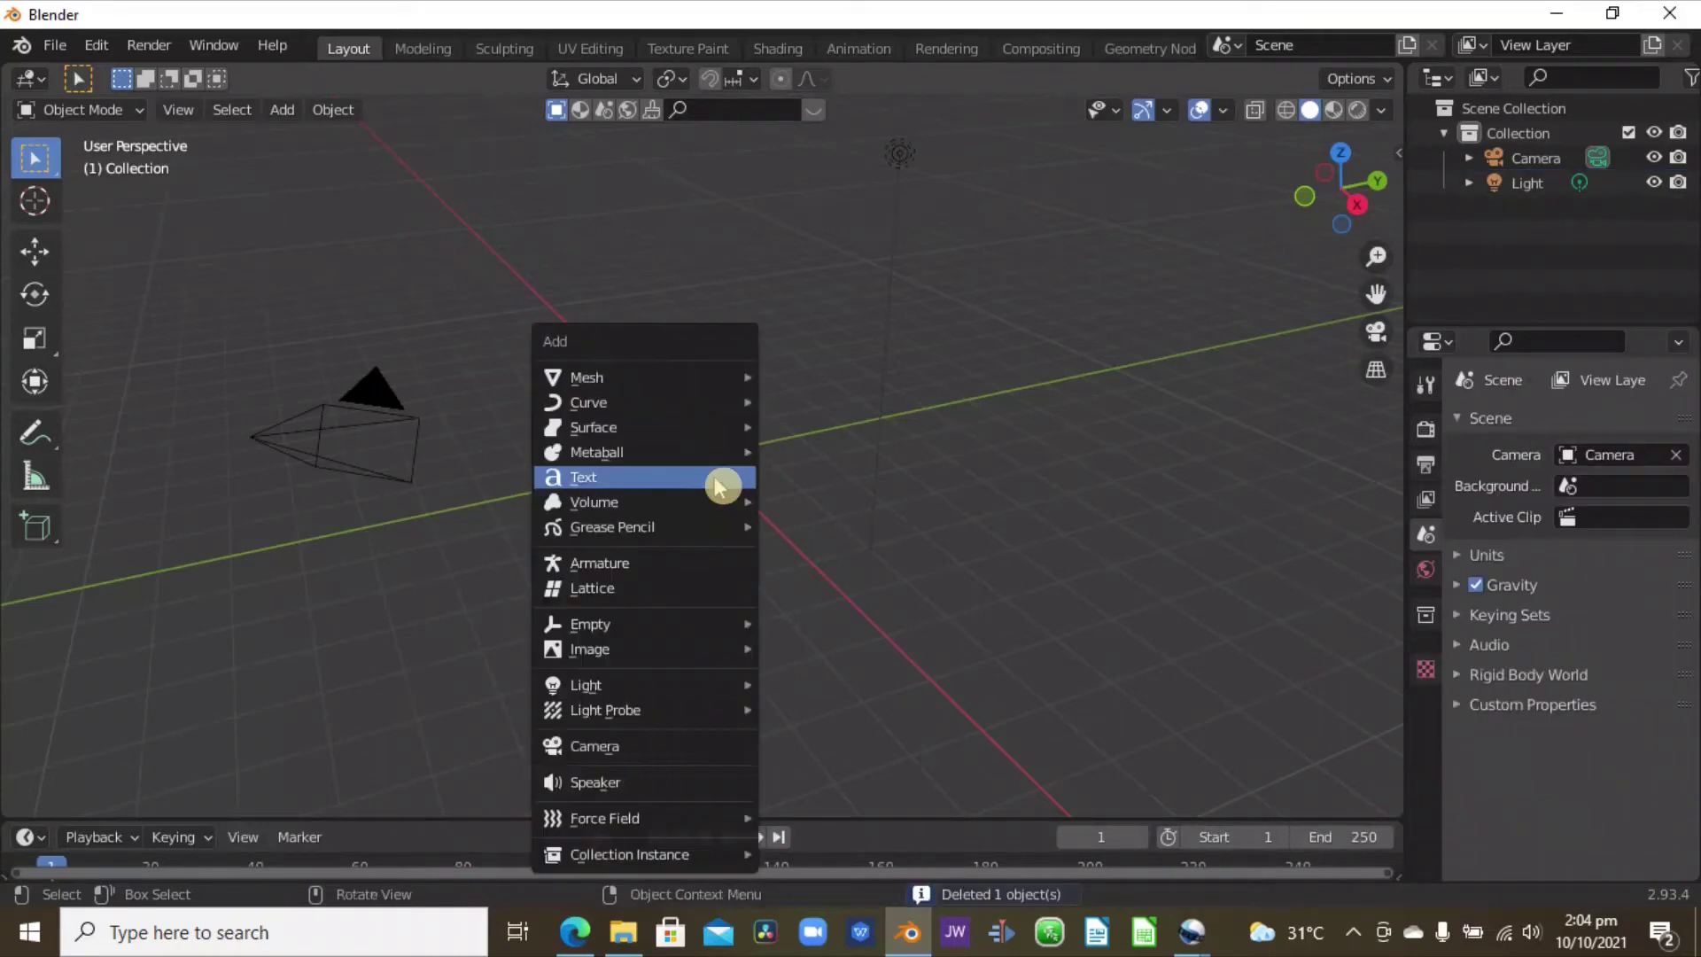
pyautogui.click(618, 483)
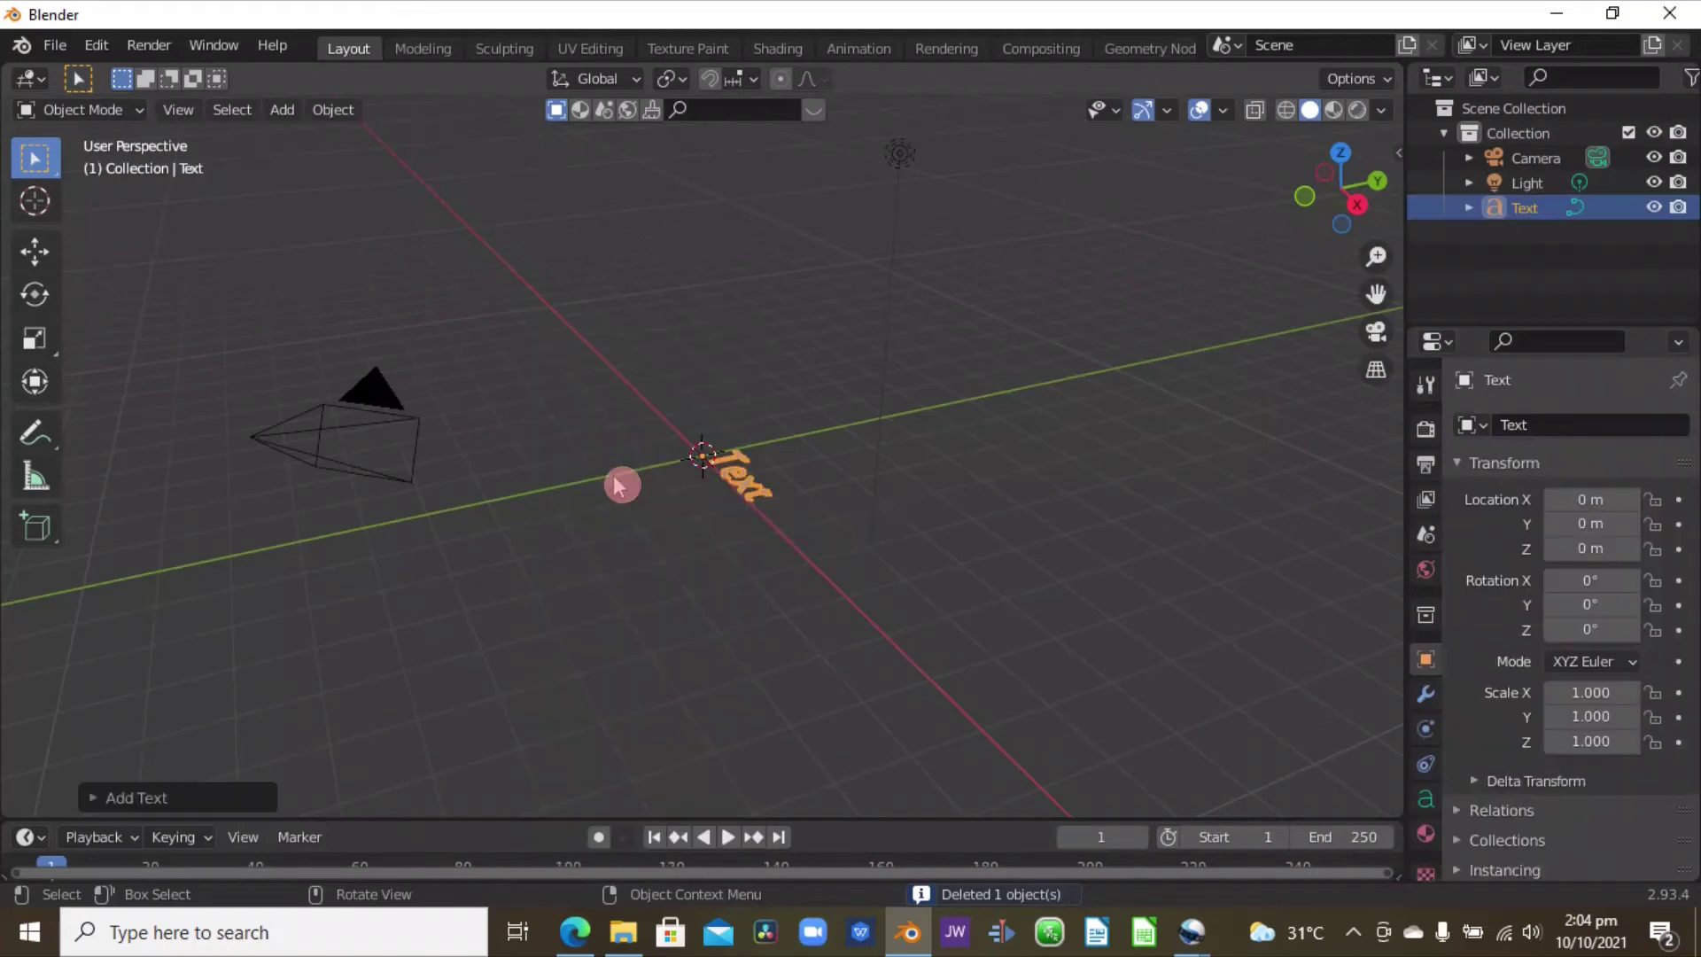
pyautogui.click(284, 113)
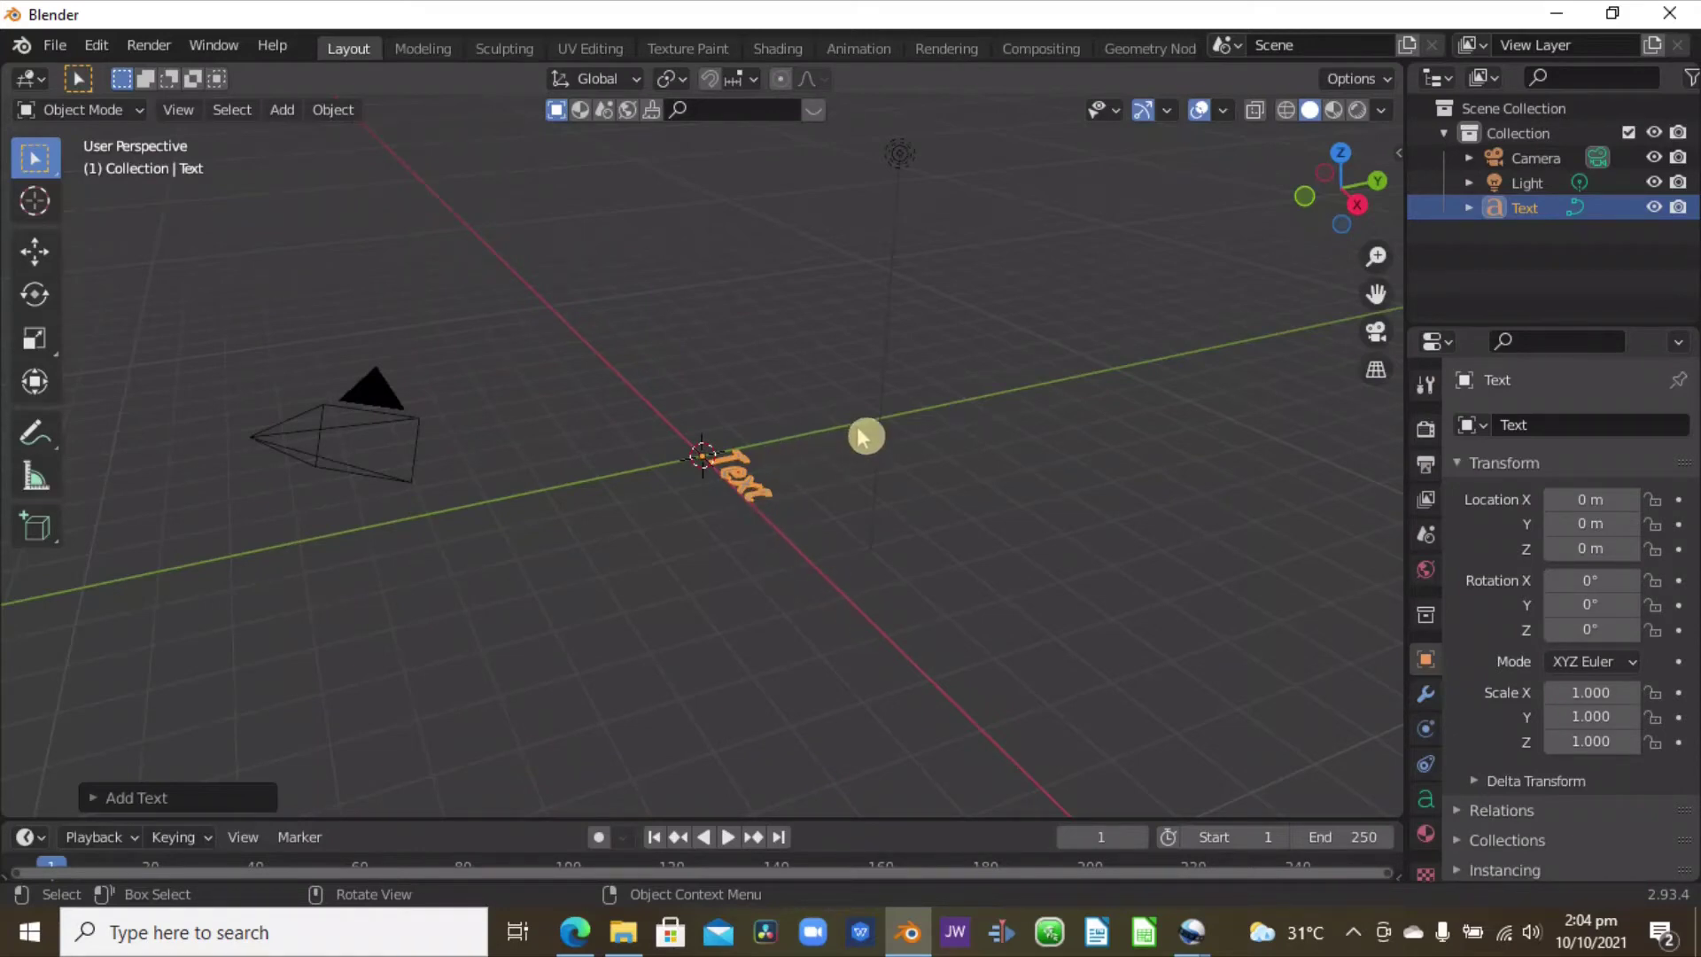
pyautogui.click(35, 252)
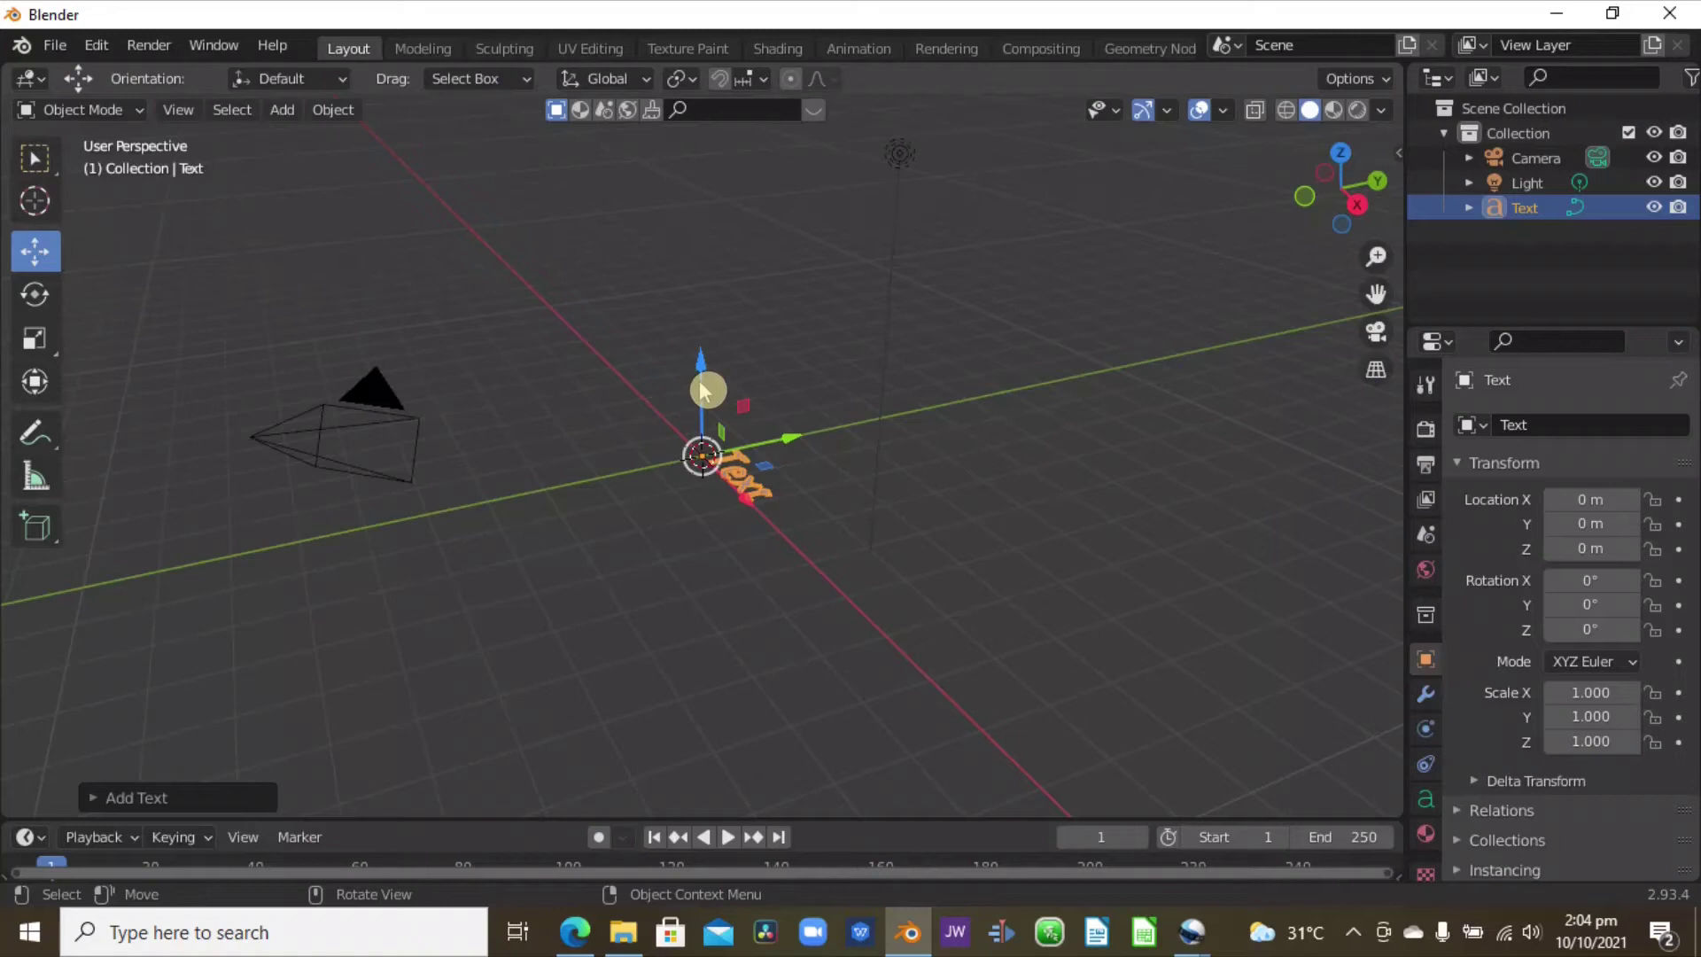
pyautogui.press('w')
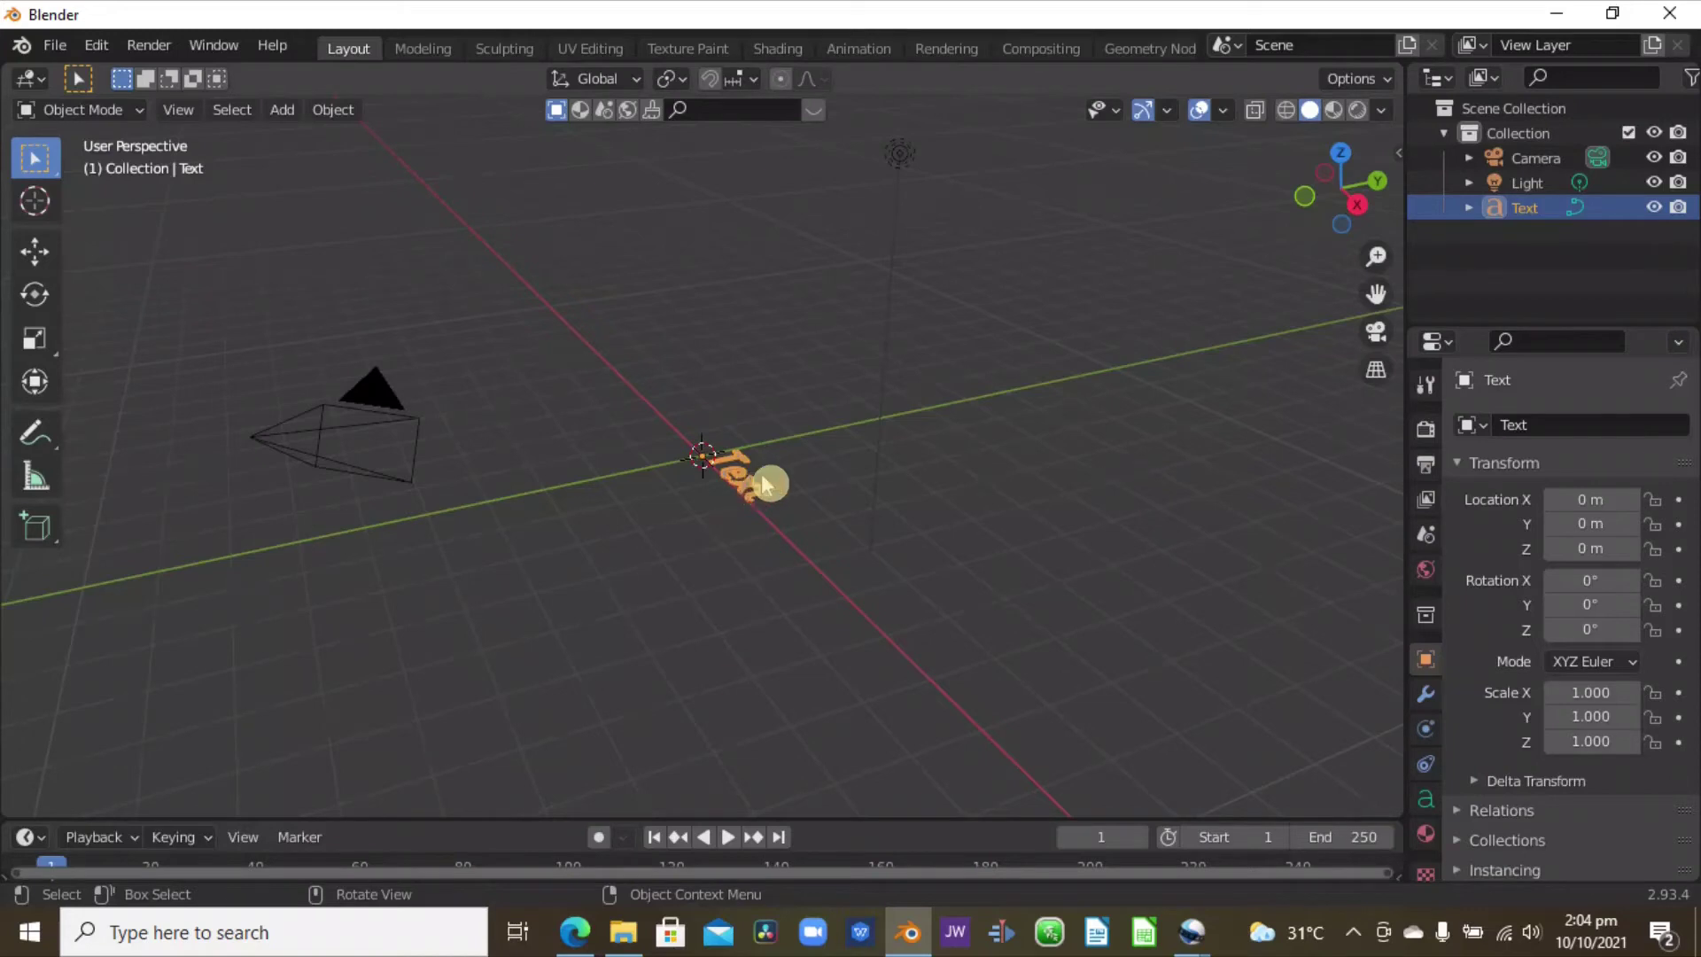
pyautogui.scroll(5, 751, 488)
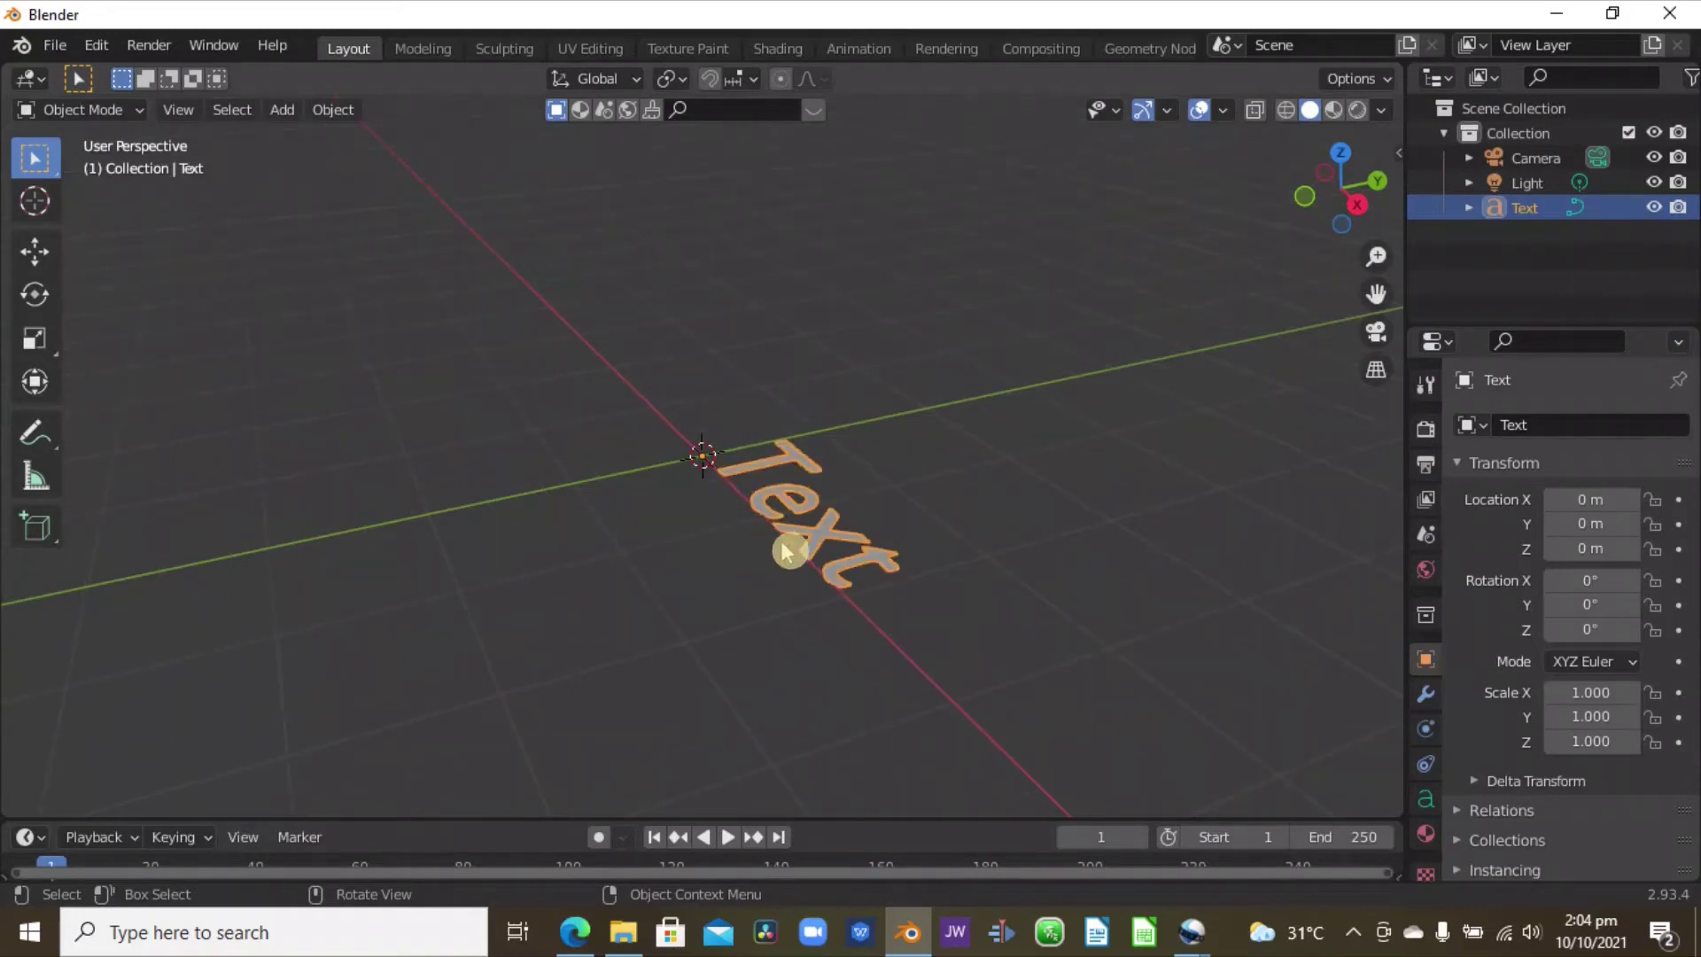
# Rotate the text 90° about the X axis so it stands upright.
pyautogui.press('r')
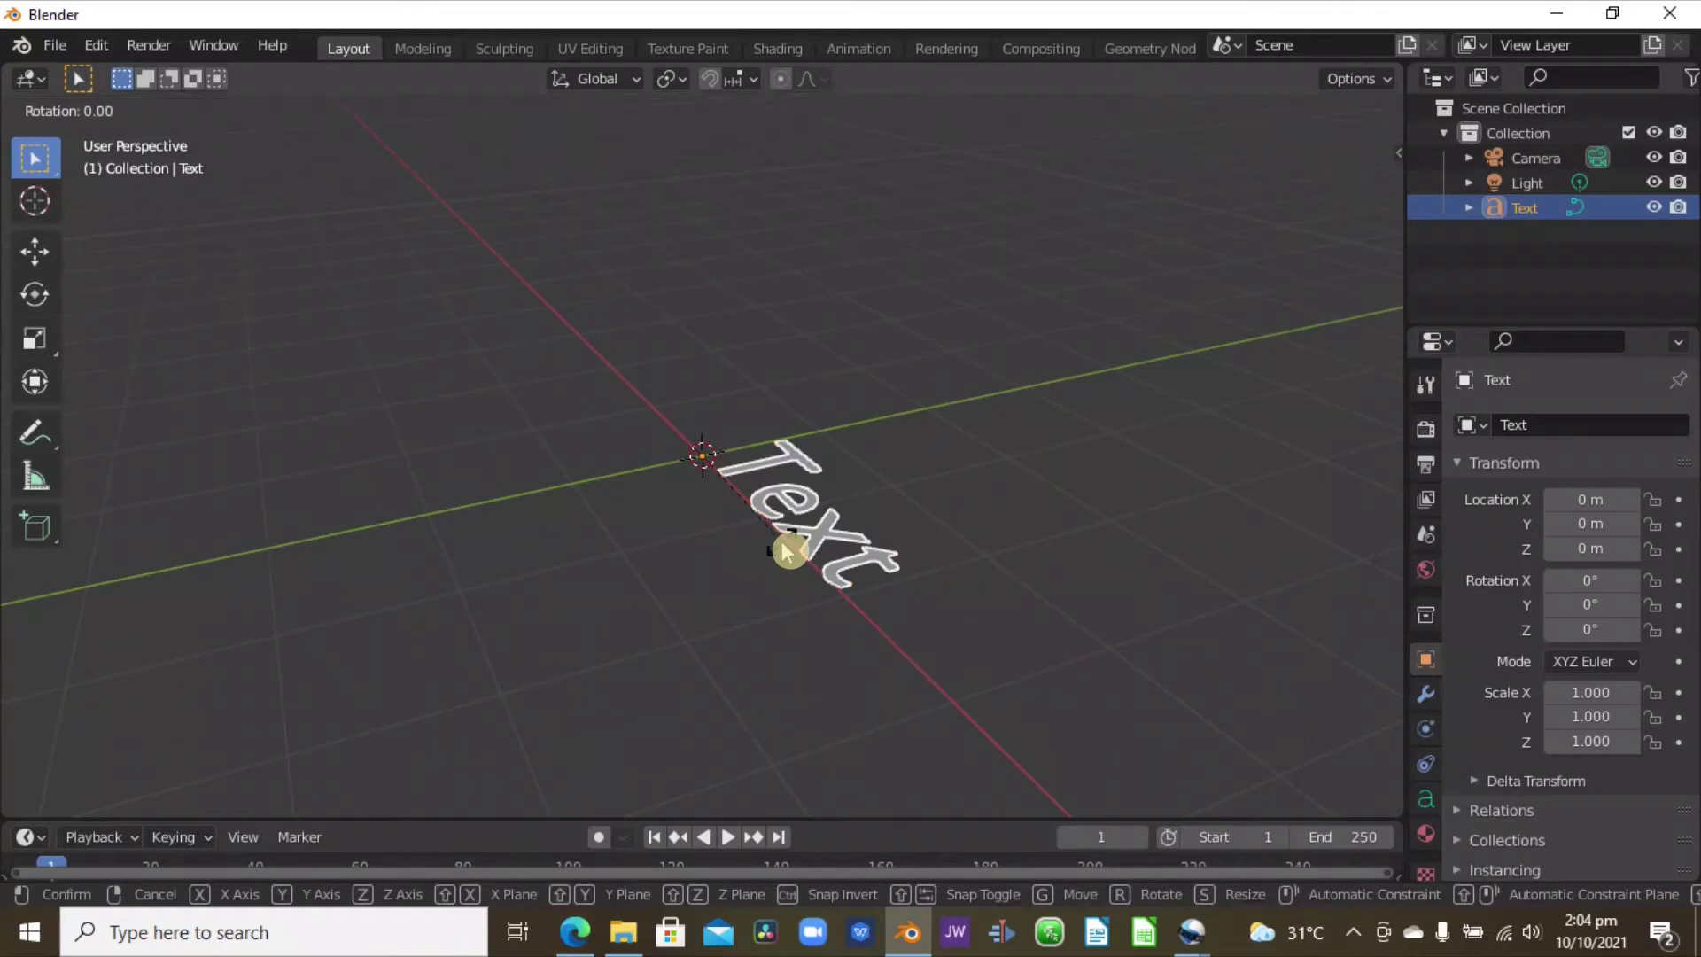
pyautogui.press('x')
pyautogui.press('9')
pyautogui.press('0')
pyautogui.click(767, 562)
pyautogui.moveTo(709, 576); pyautogui.dragTo(871, 539)
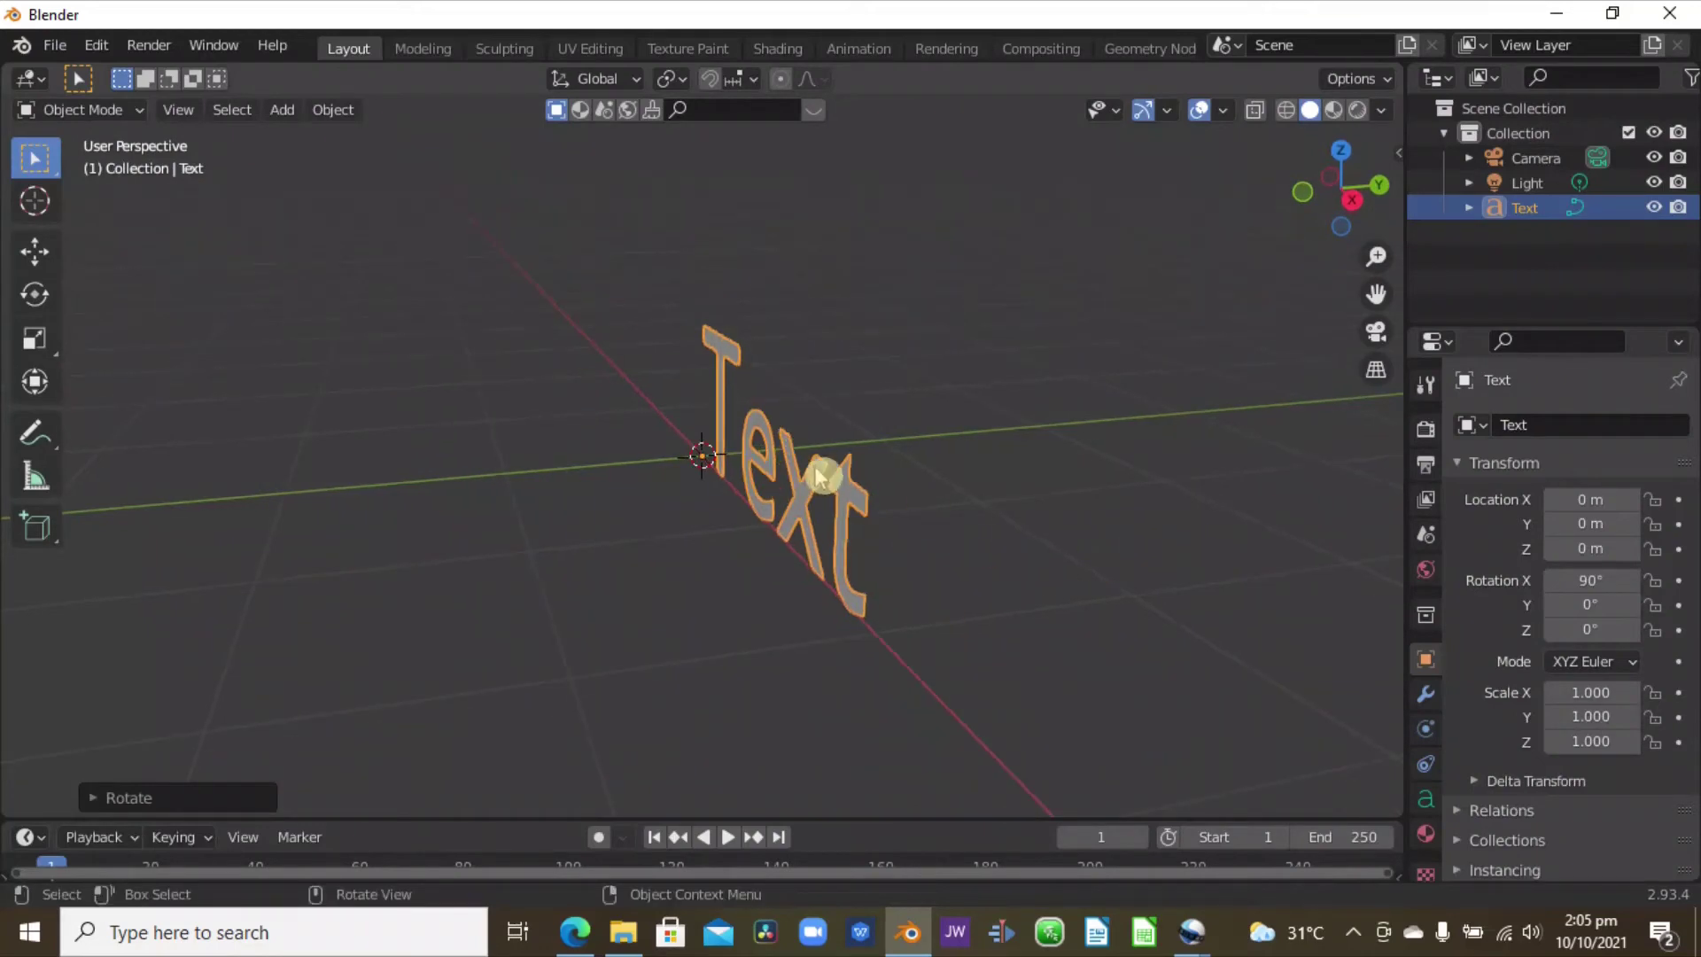
# Extrude the text under Object Data > Geometry, trying 0.1 then settling on 0.05 m.
pyautogui.click(1426, 800)
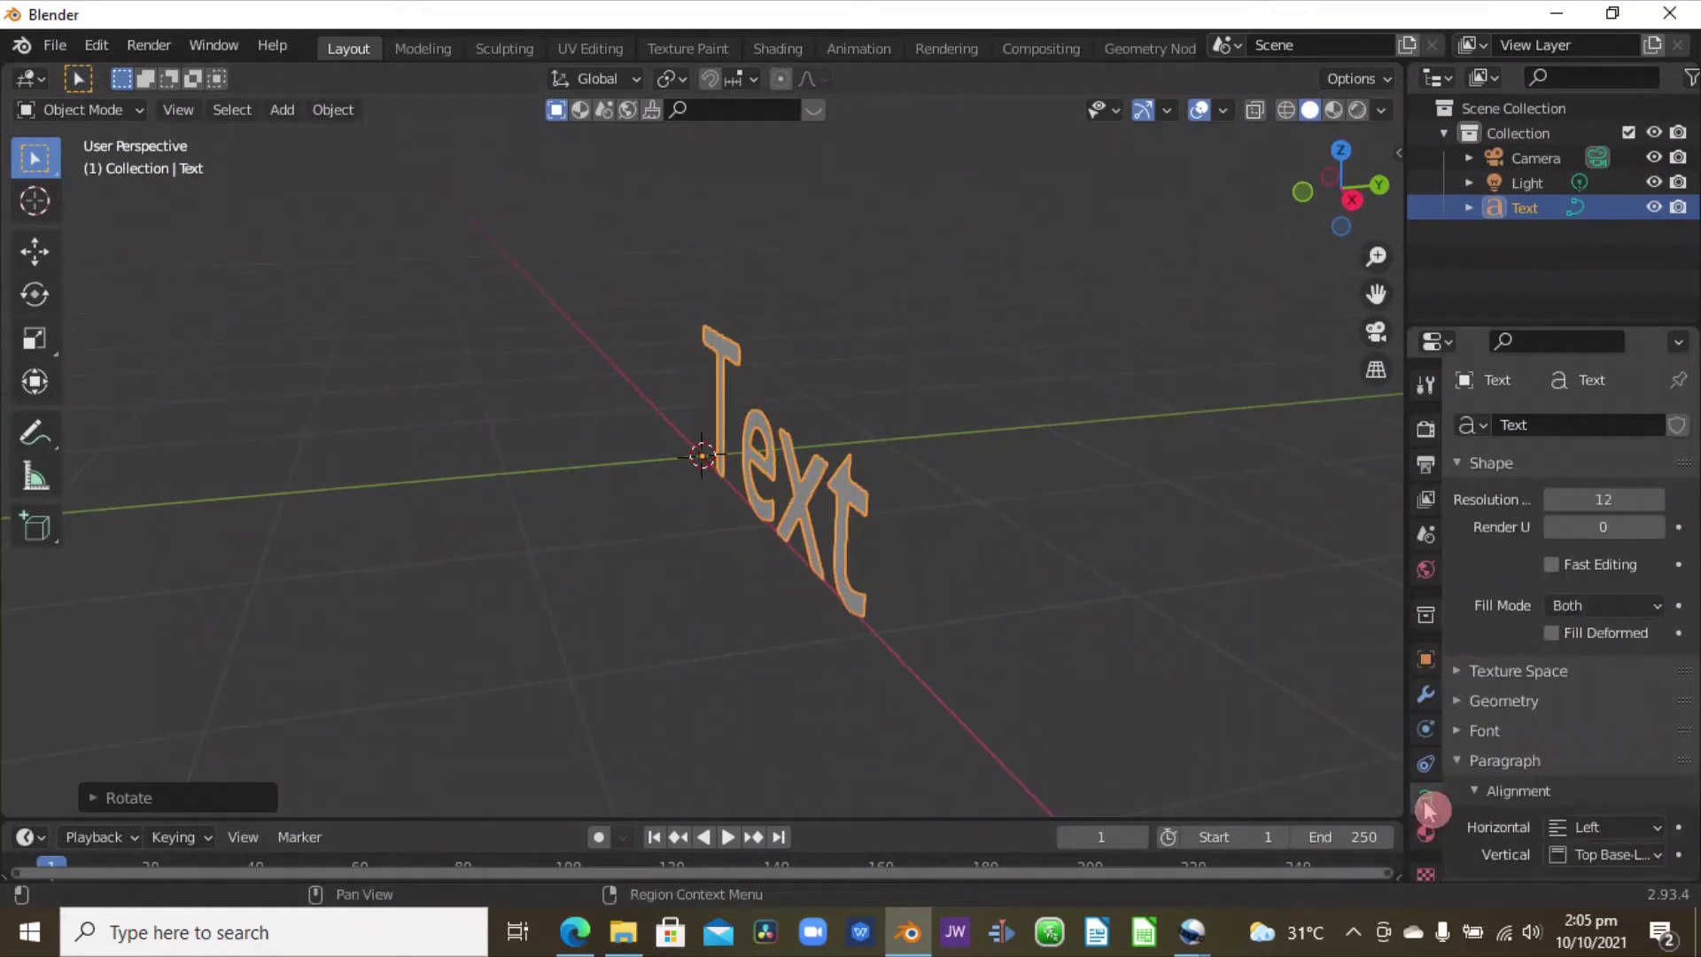
pyautogui.click(1488, 704)
pyautogui.scroll(-3, 1532, 691)
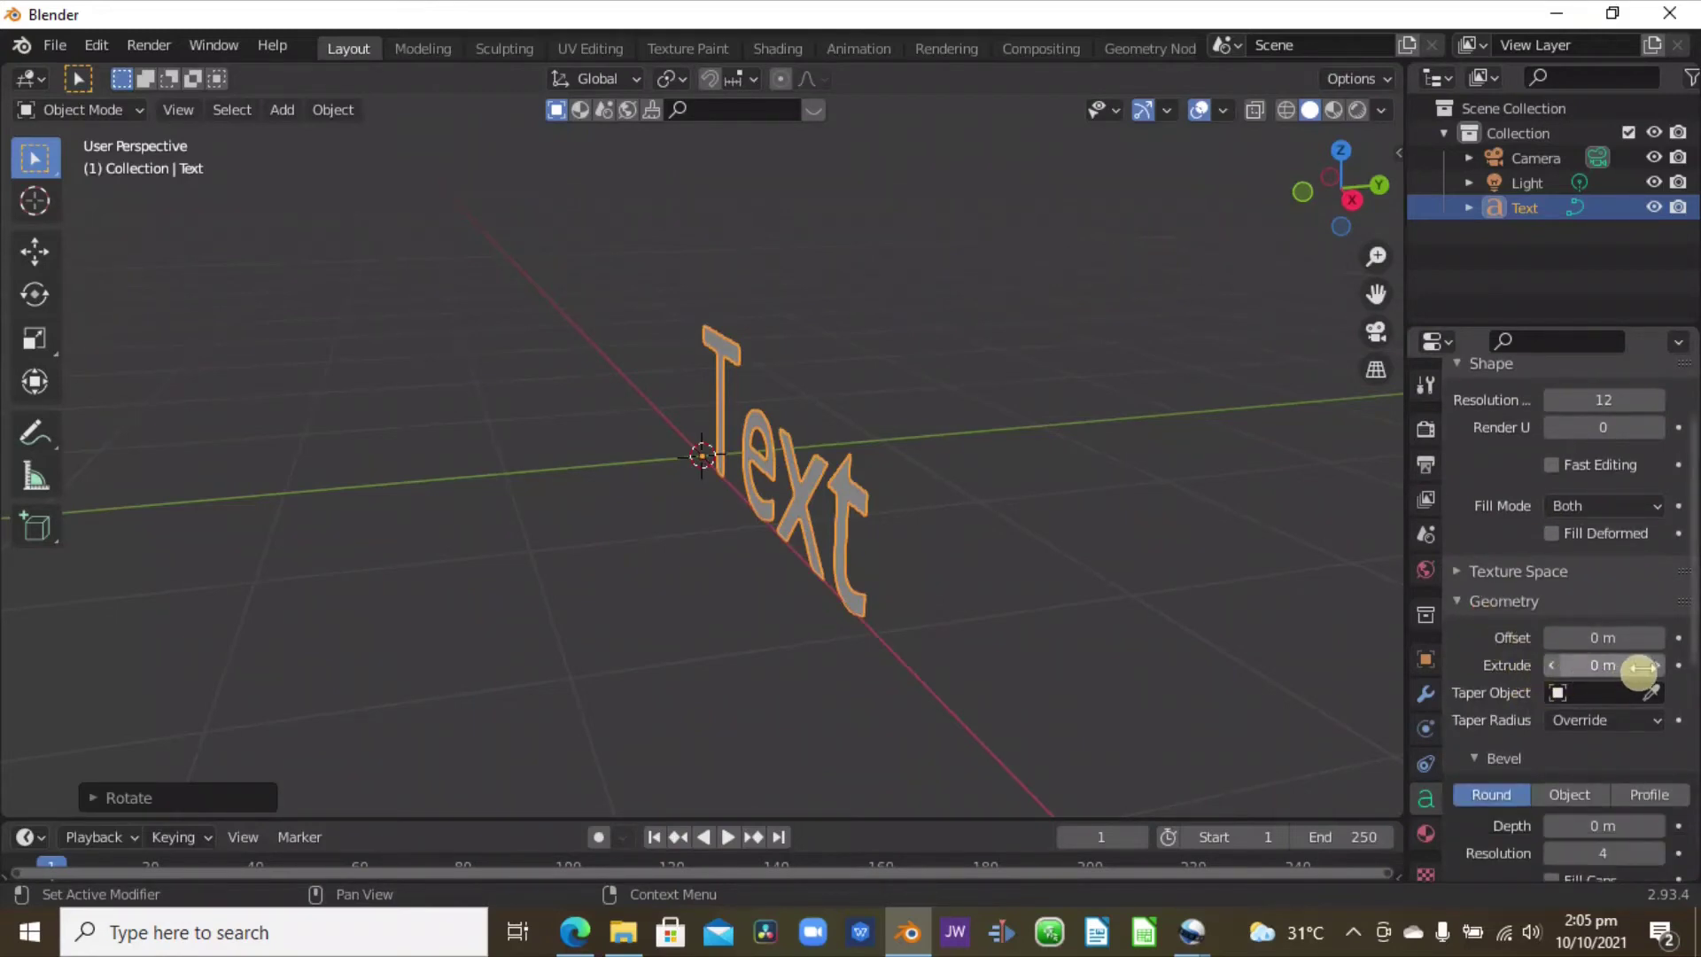
pyautogui.click(1603, 671)
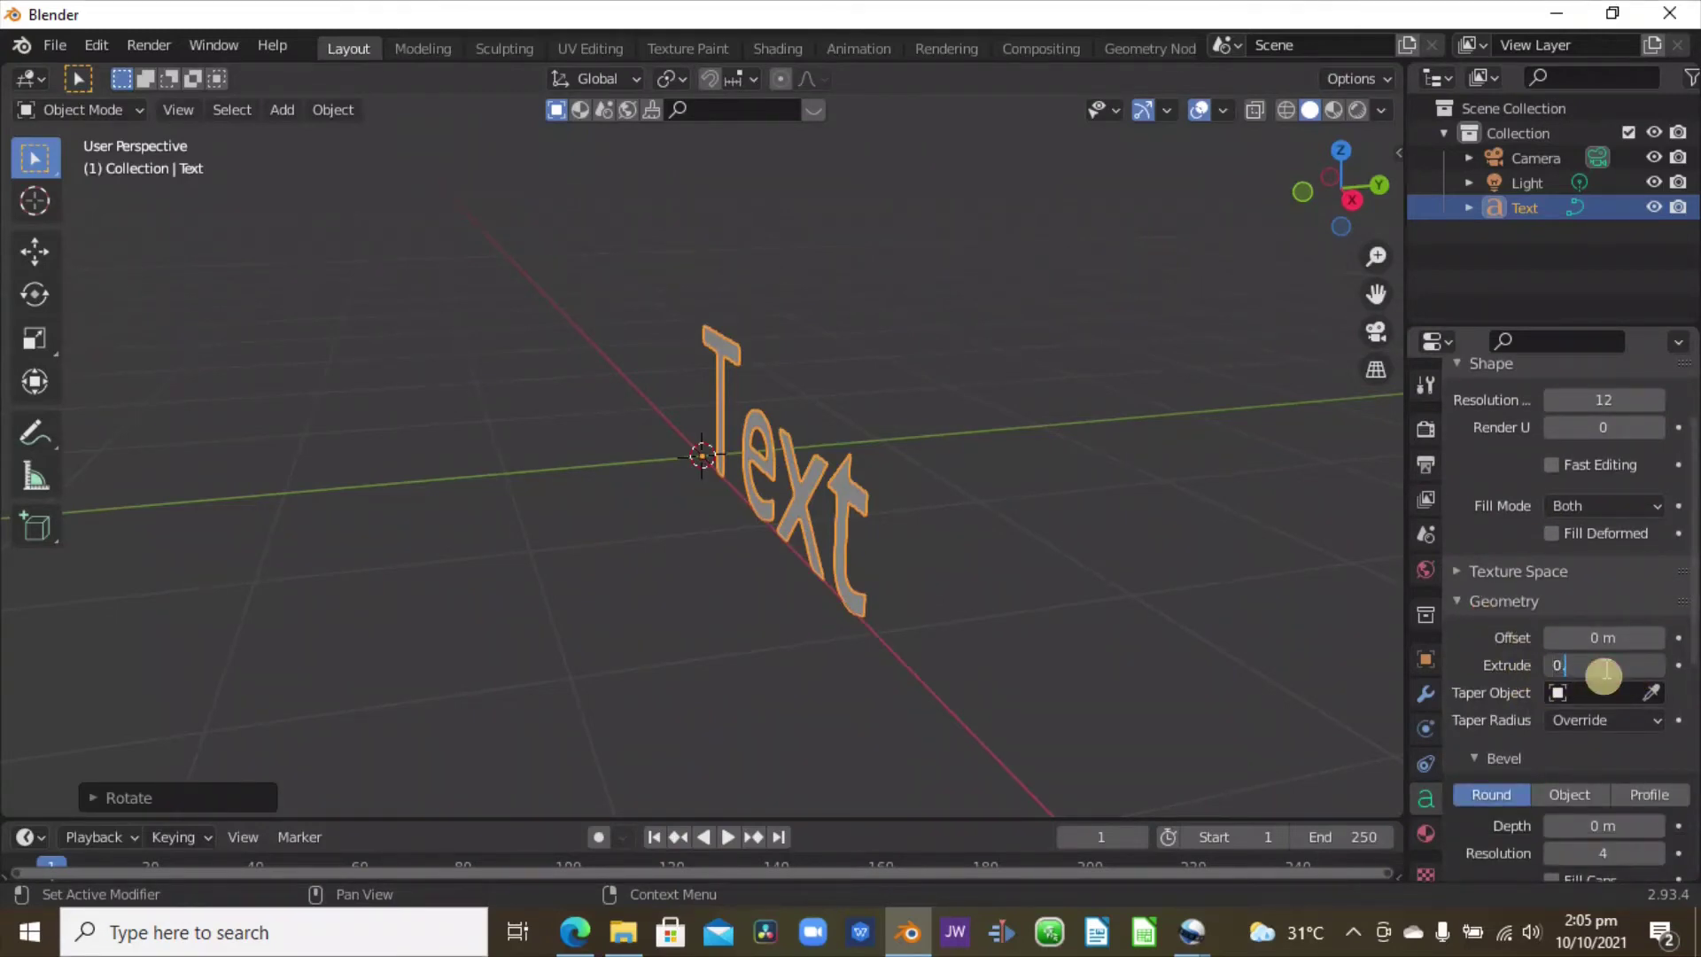
pyautogui.press('Return')
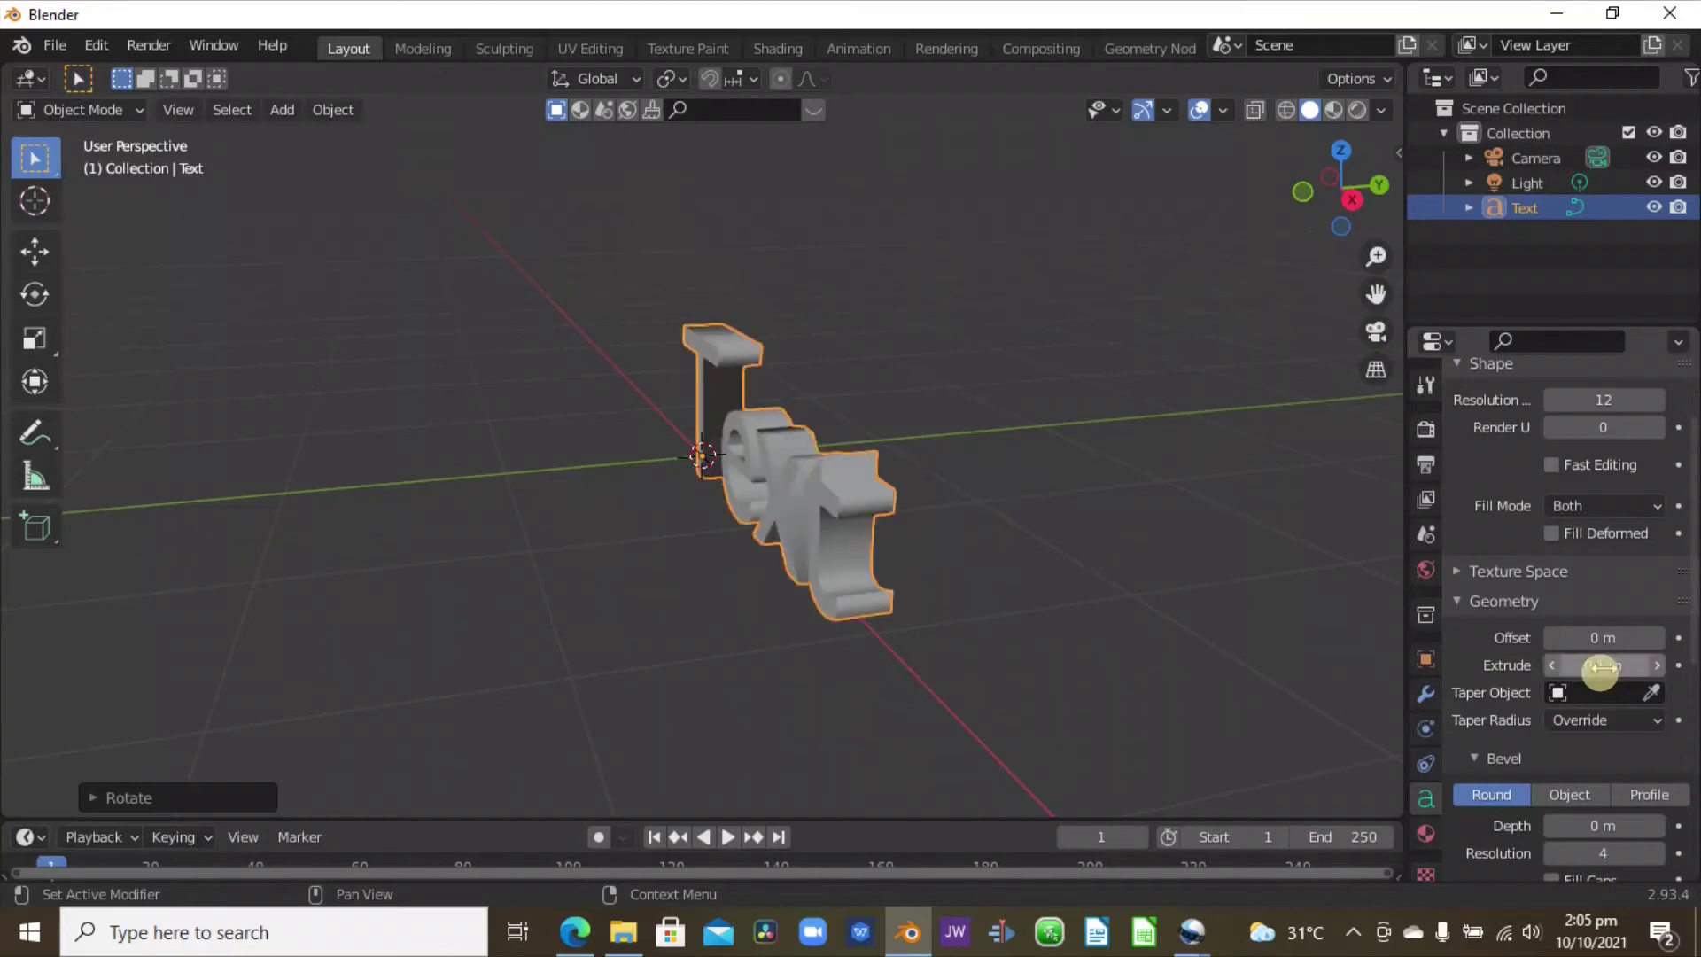
pyautogui.moveTo(927, 576); pyautogui.dragTo(979, 586)
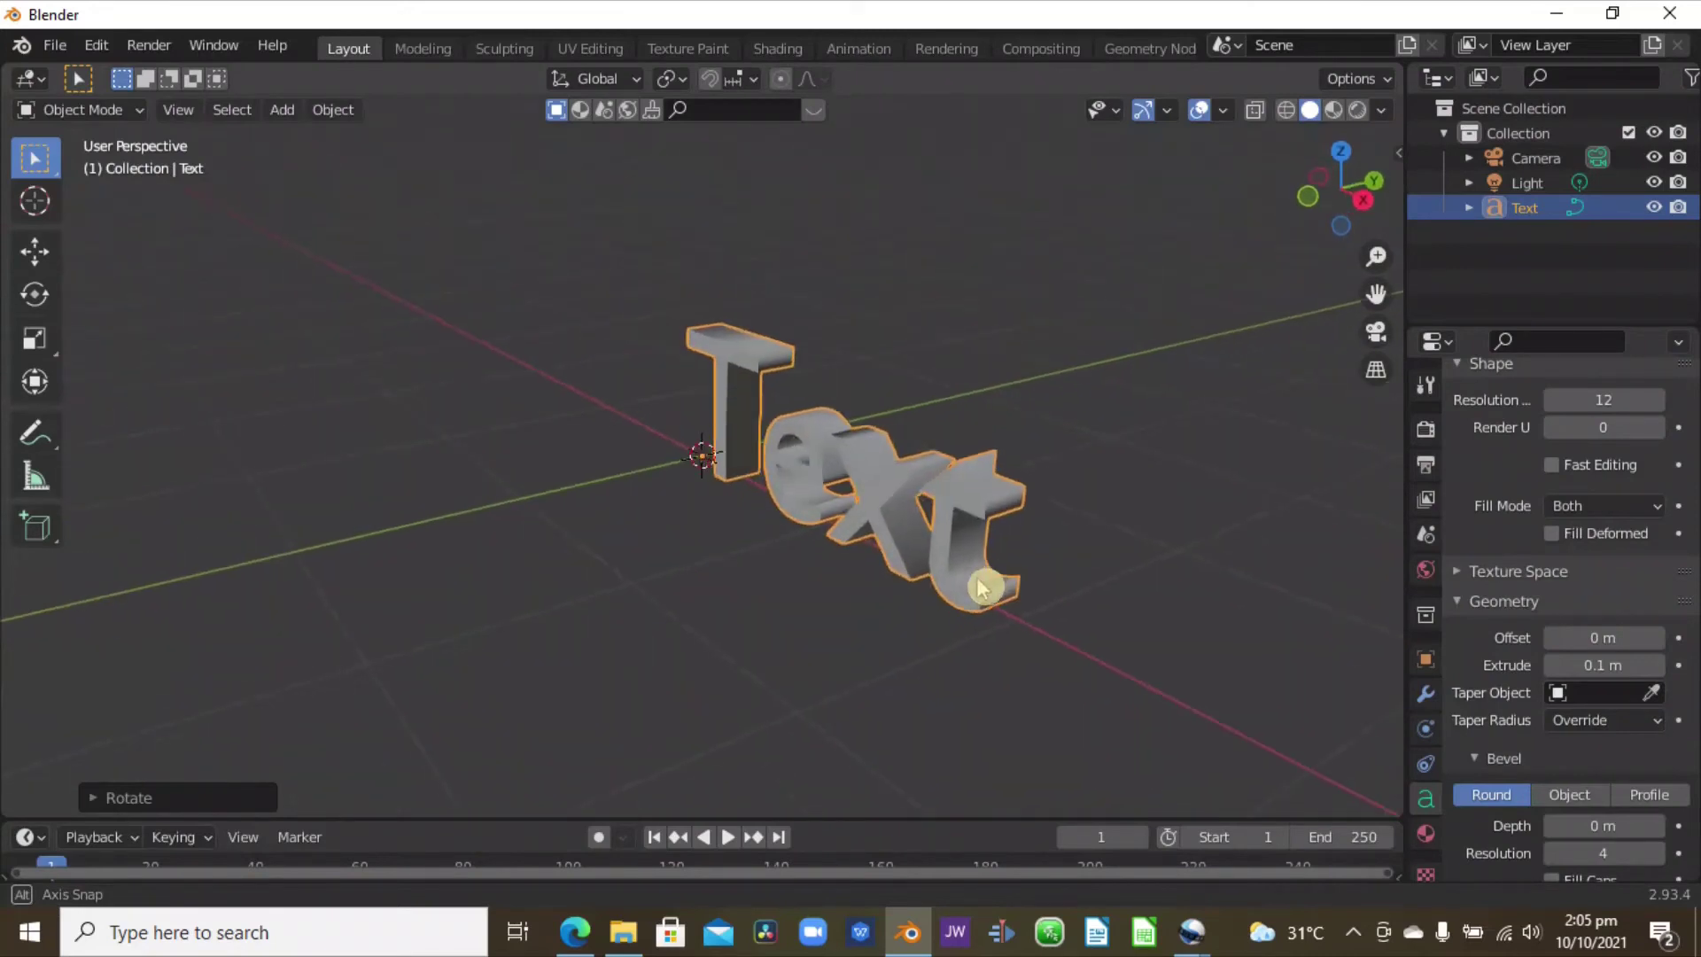
pyautogui.click(1584, 666)
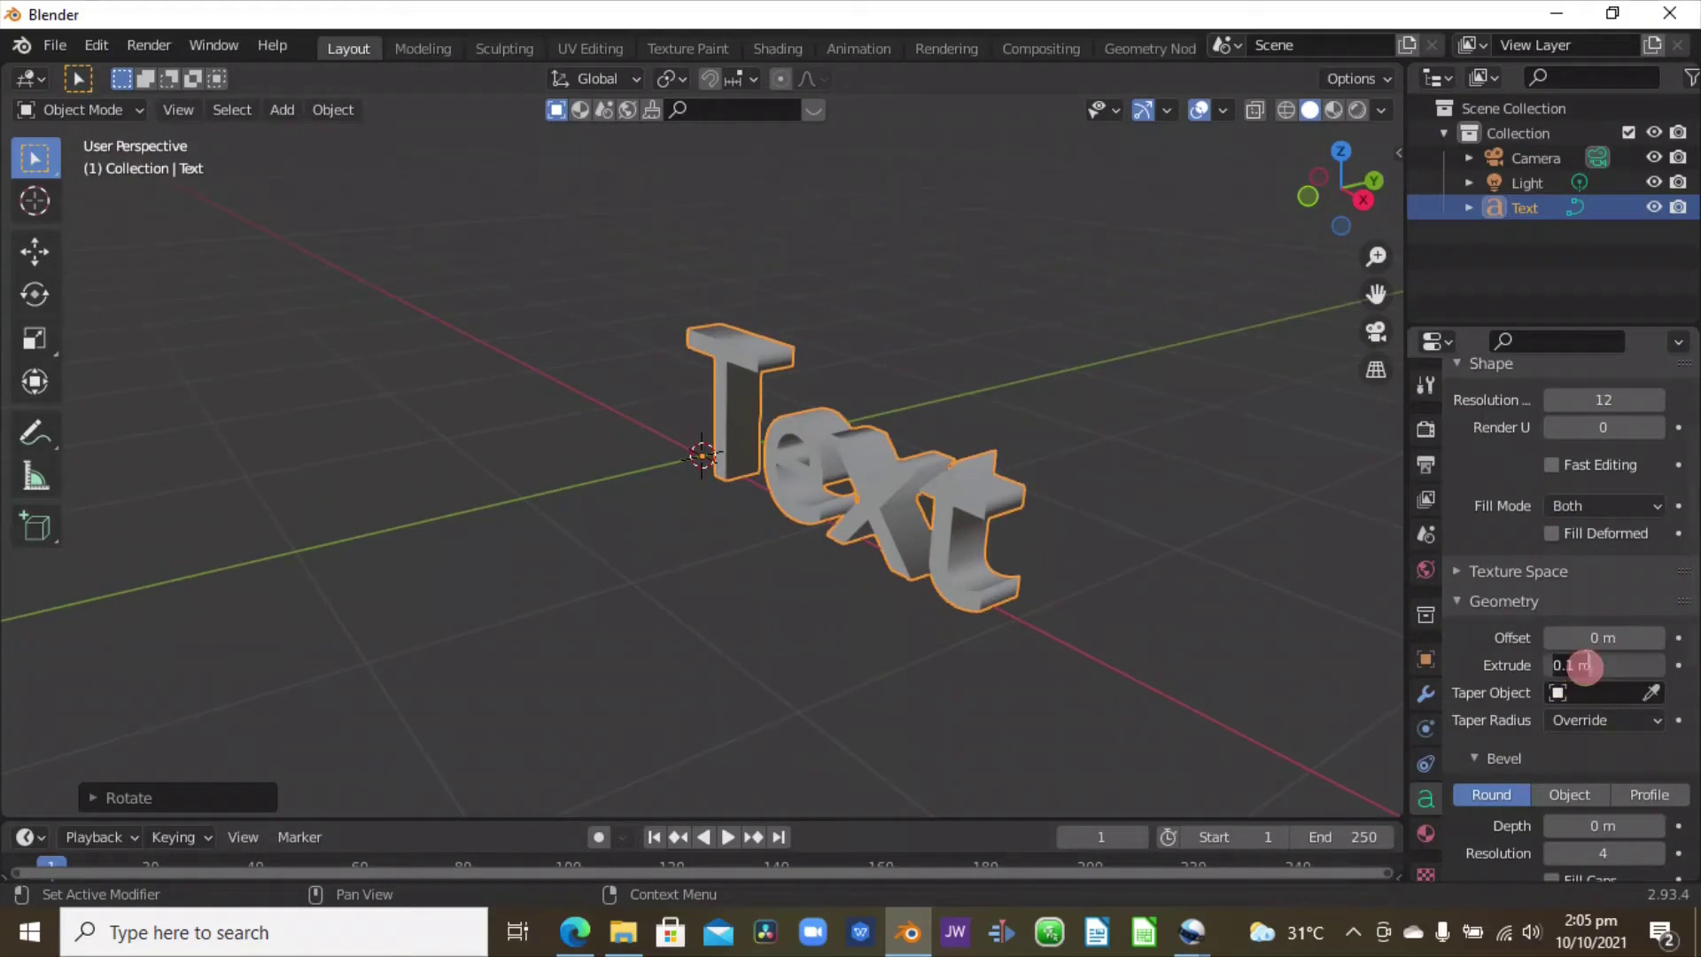
pyautogui.press('Return')
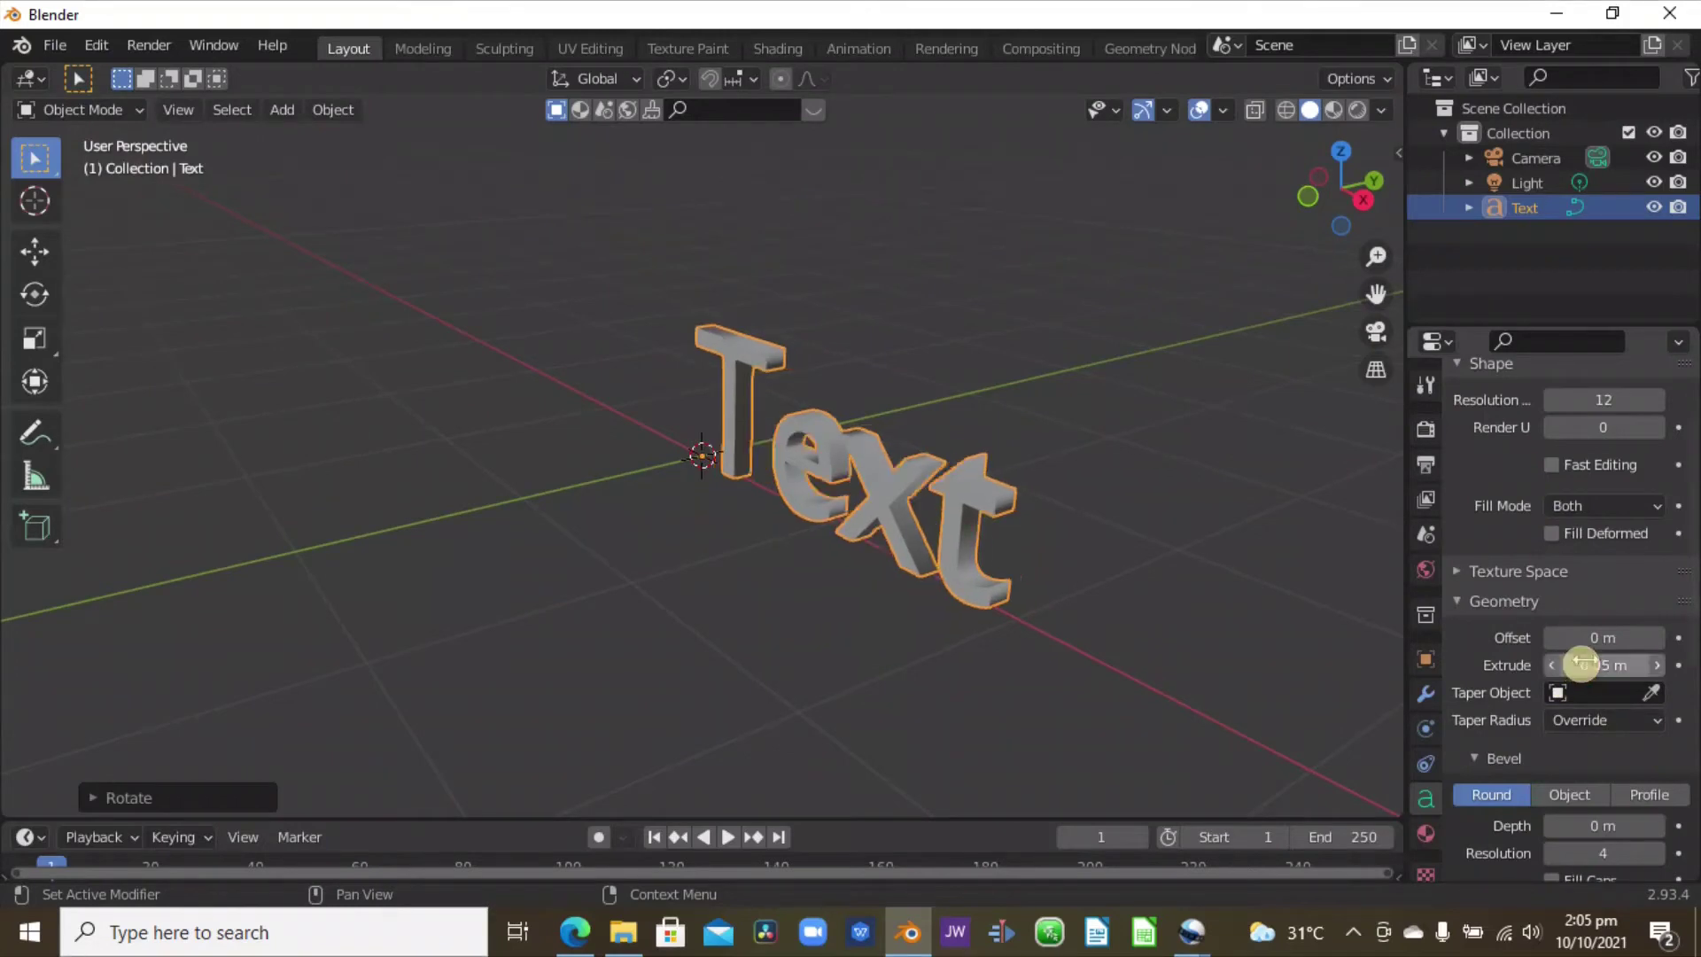
pyautogui.moveTo(998, 611); pyautogui.dragTo(1037, 596)
pyautogui.moveTo(915, 539); pyautogui.dragTo(976, 569)
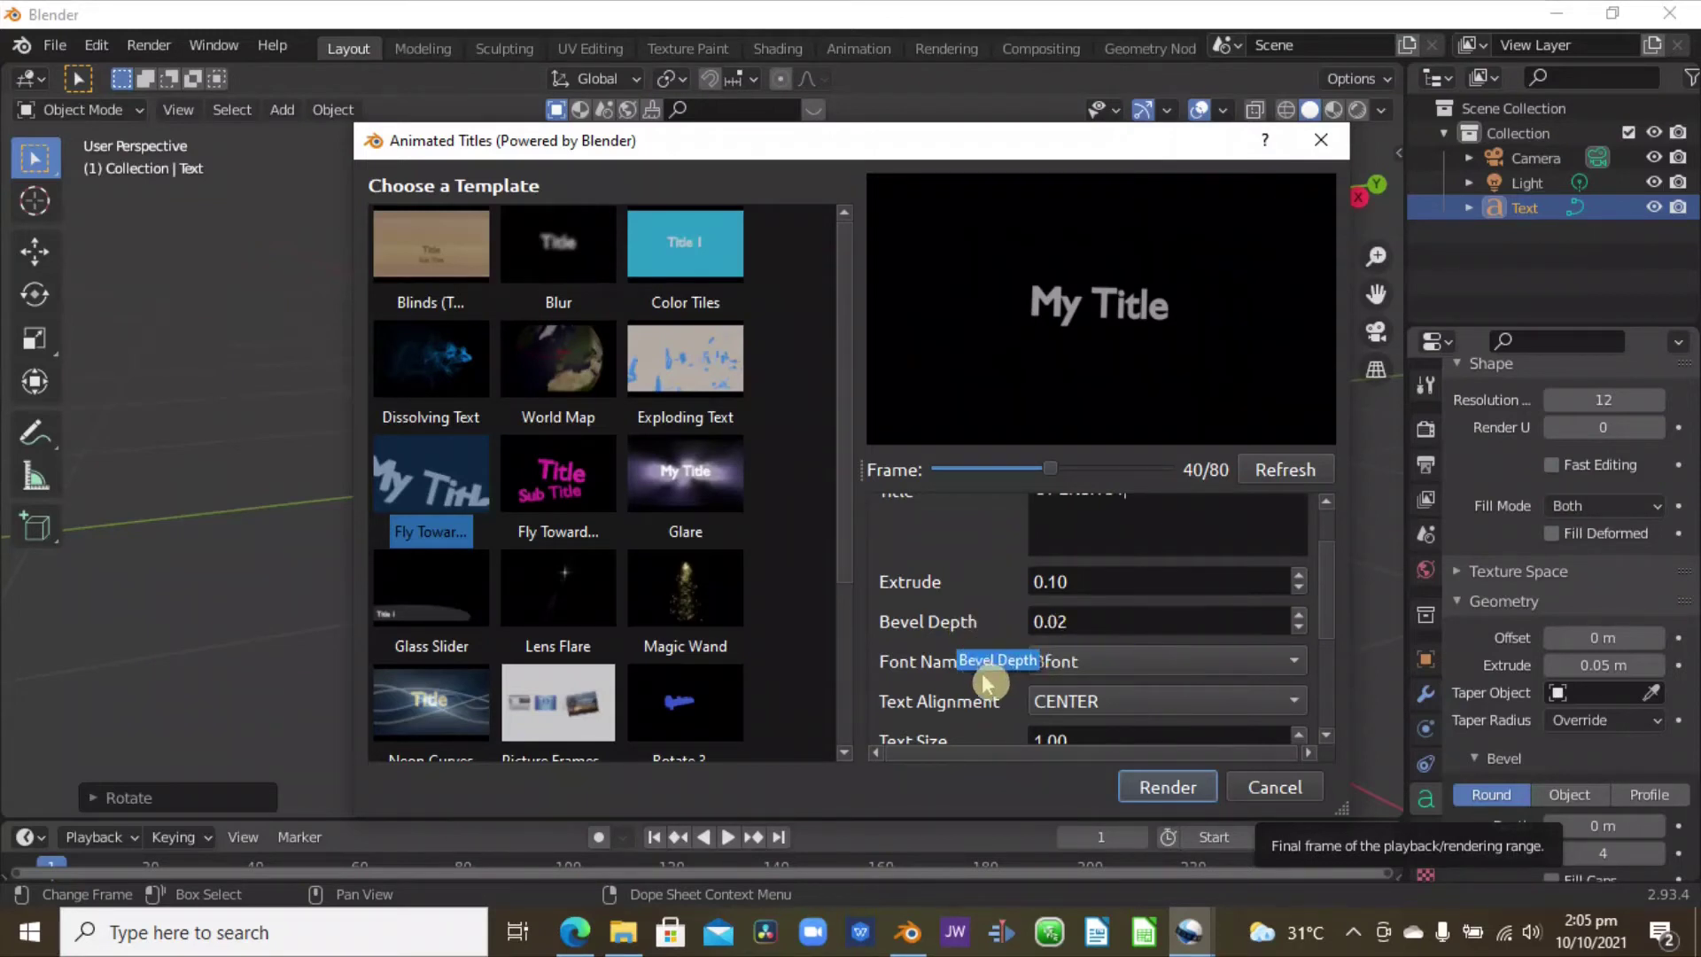
# Set the text's Bevel Depth to 0.02 m for rounded letter edges.
pyautogui.click(909, 930)
pyautogui.scroll(2, 1098, 477)
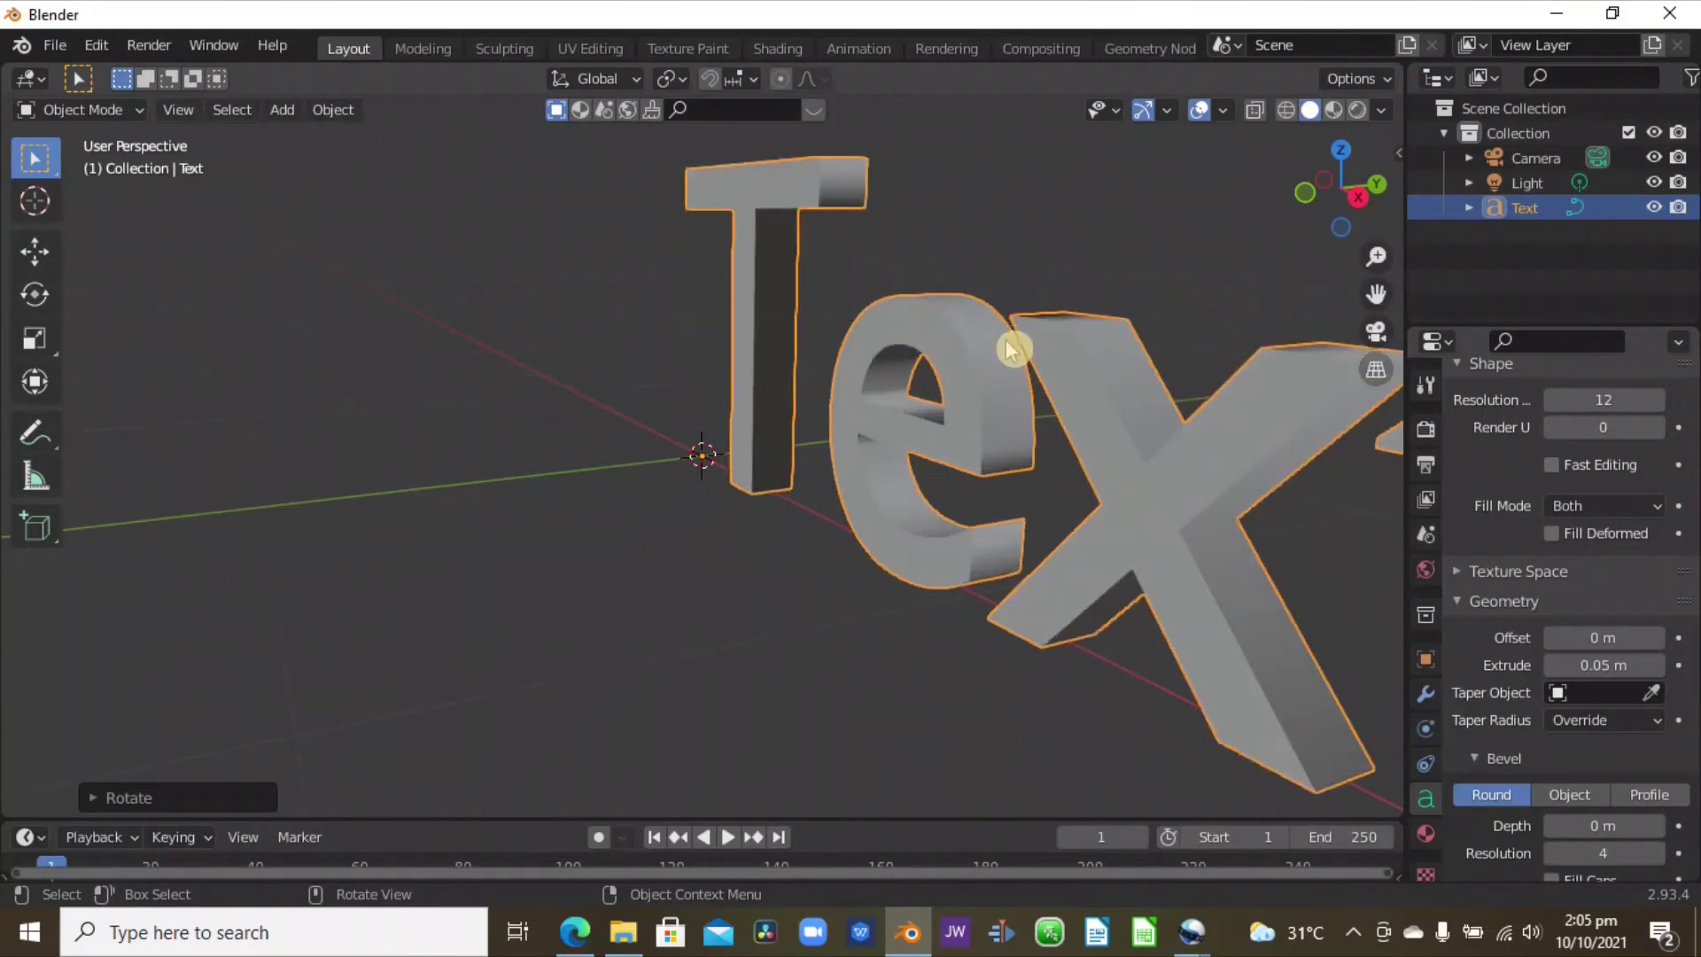
pyautogui.scroll(-2, 1038, 425)
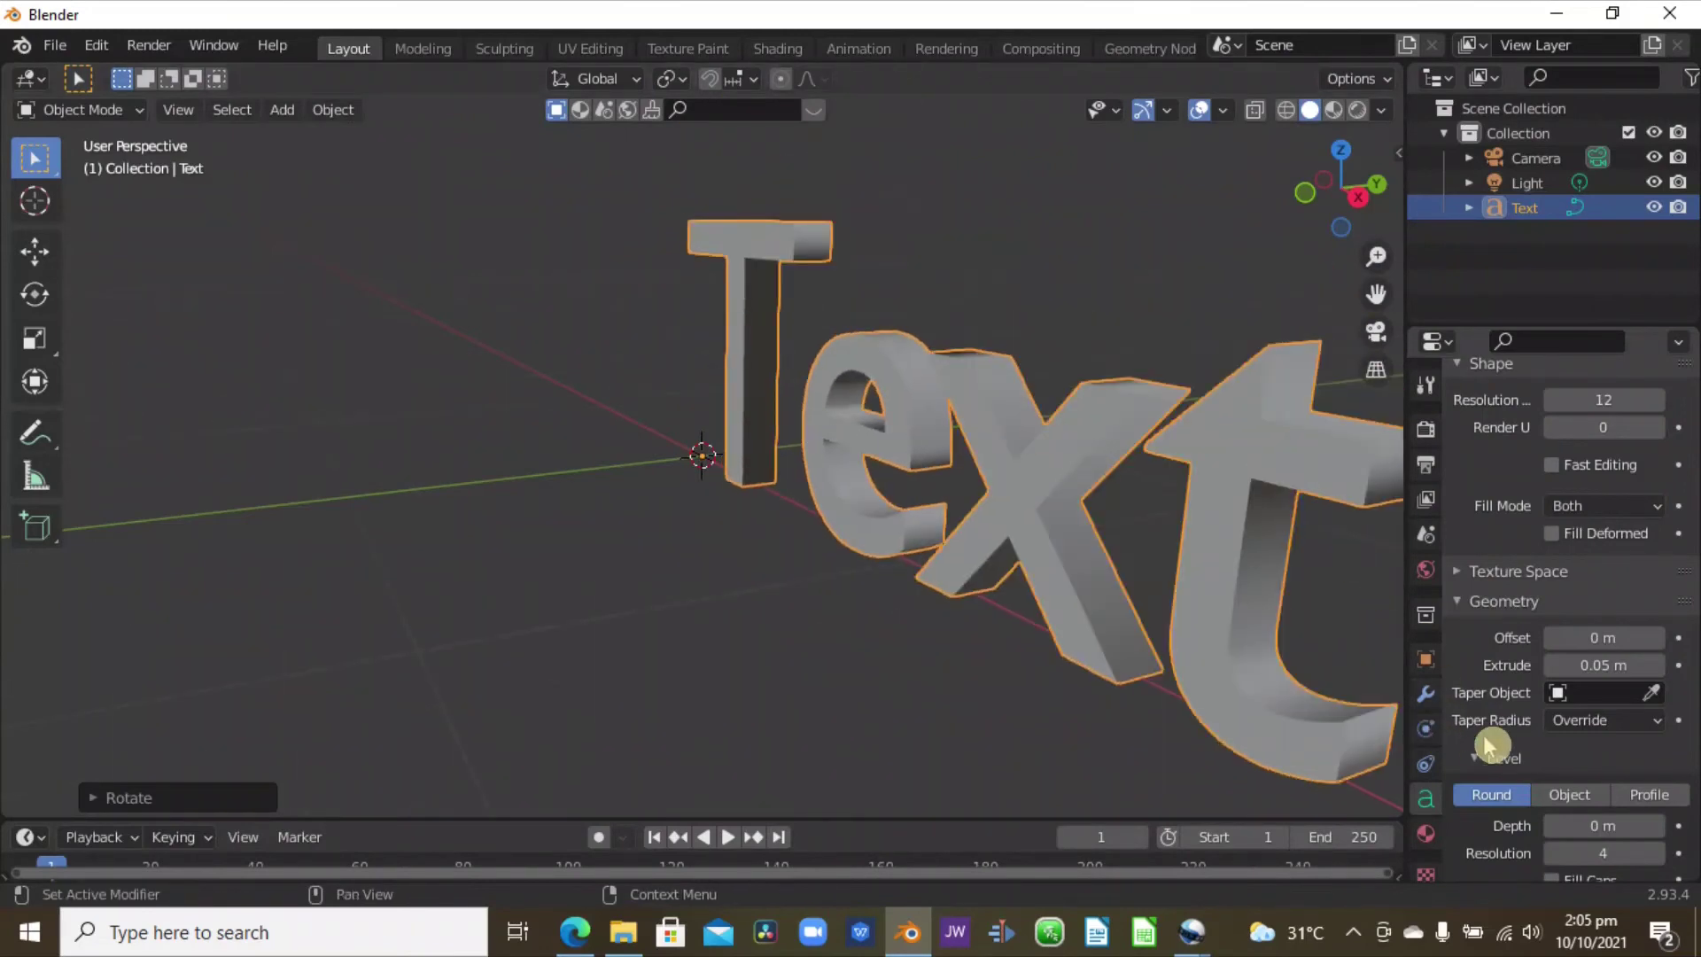
pyautogui.scroll(-3, 1489, 735)
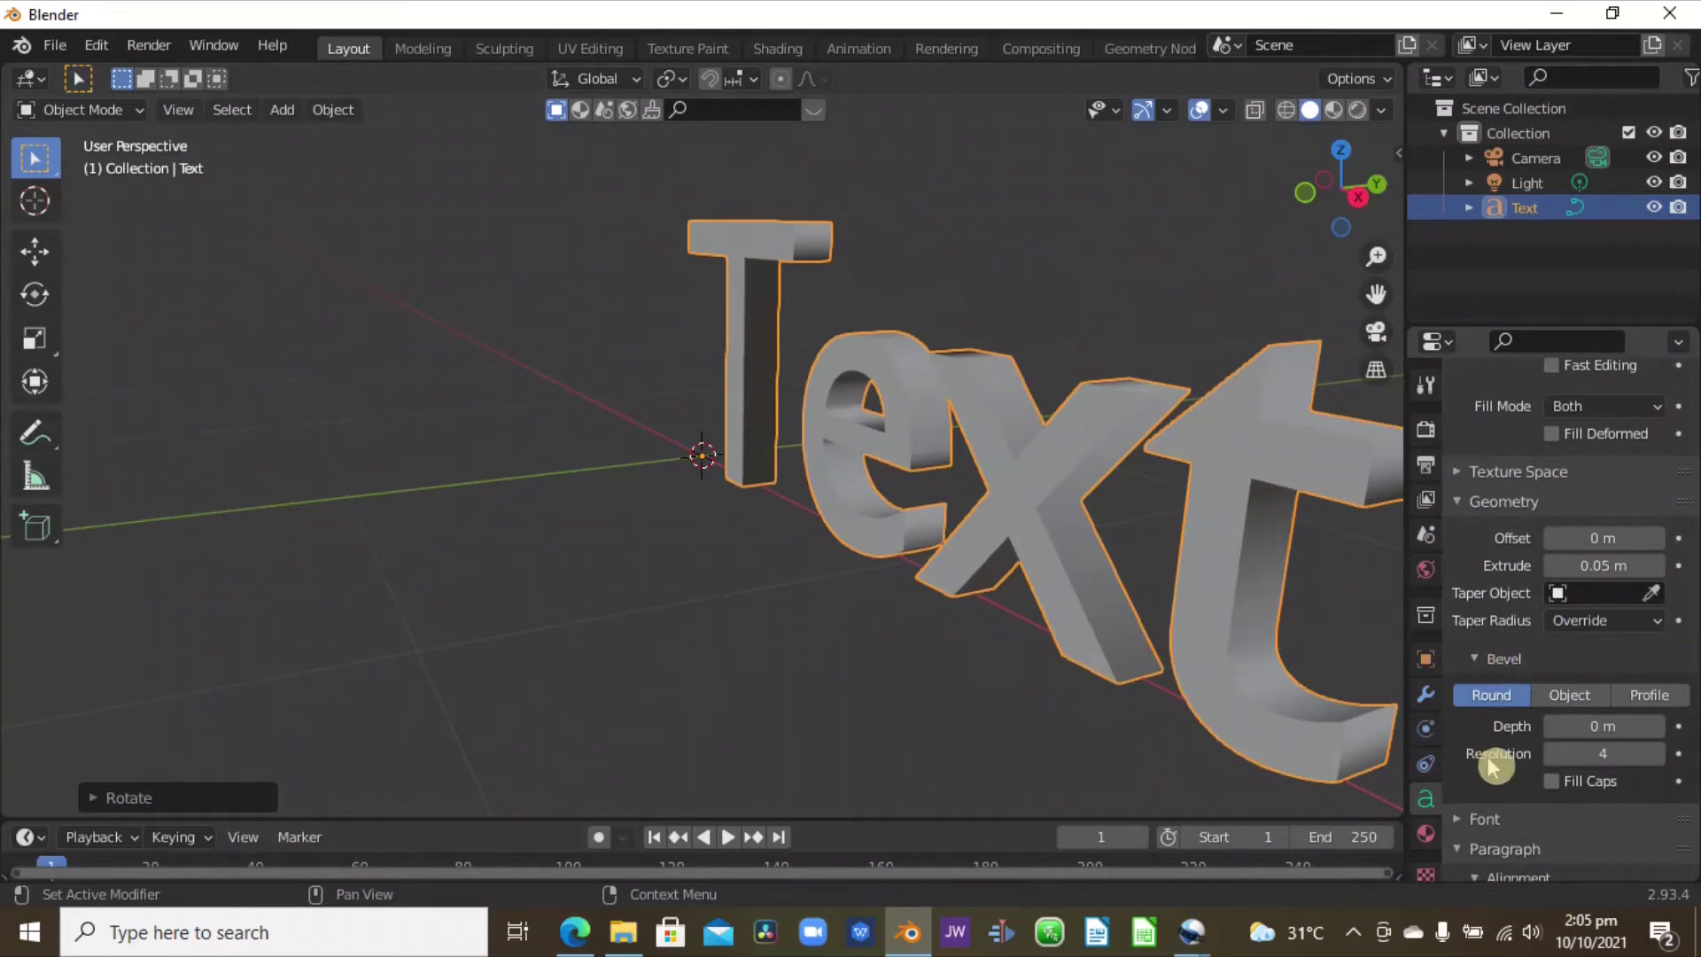
pyautogui.scroll(-1, 1495, 767)
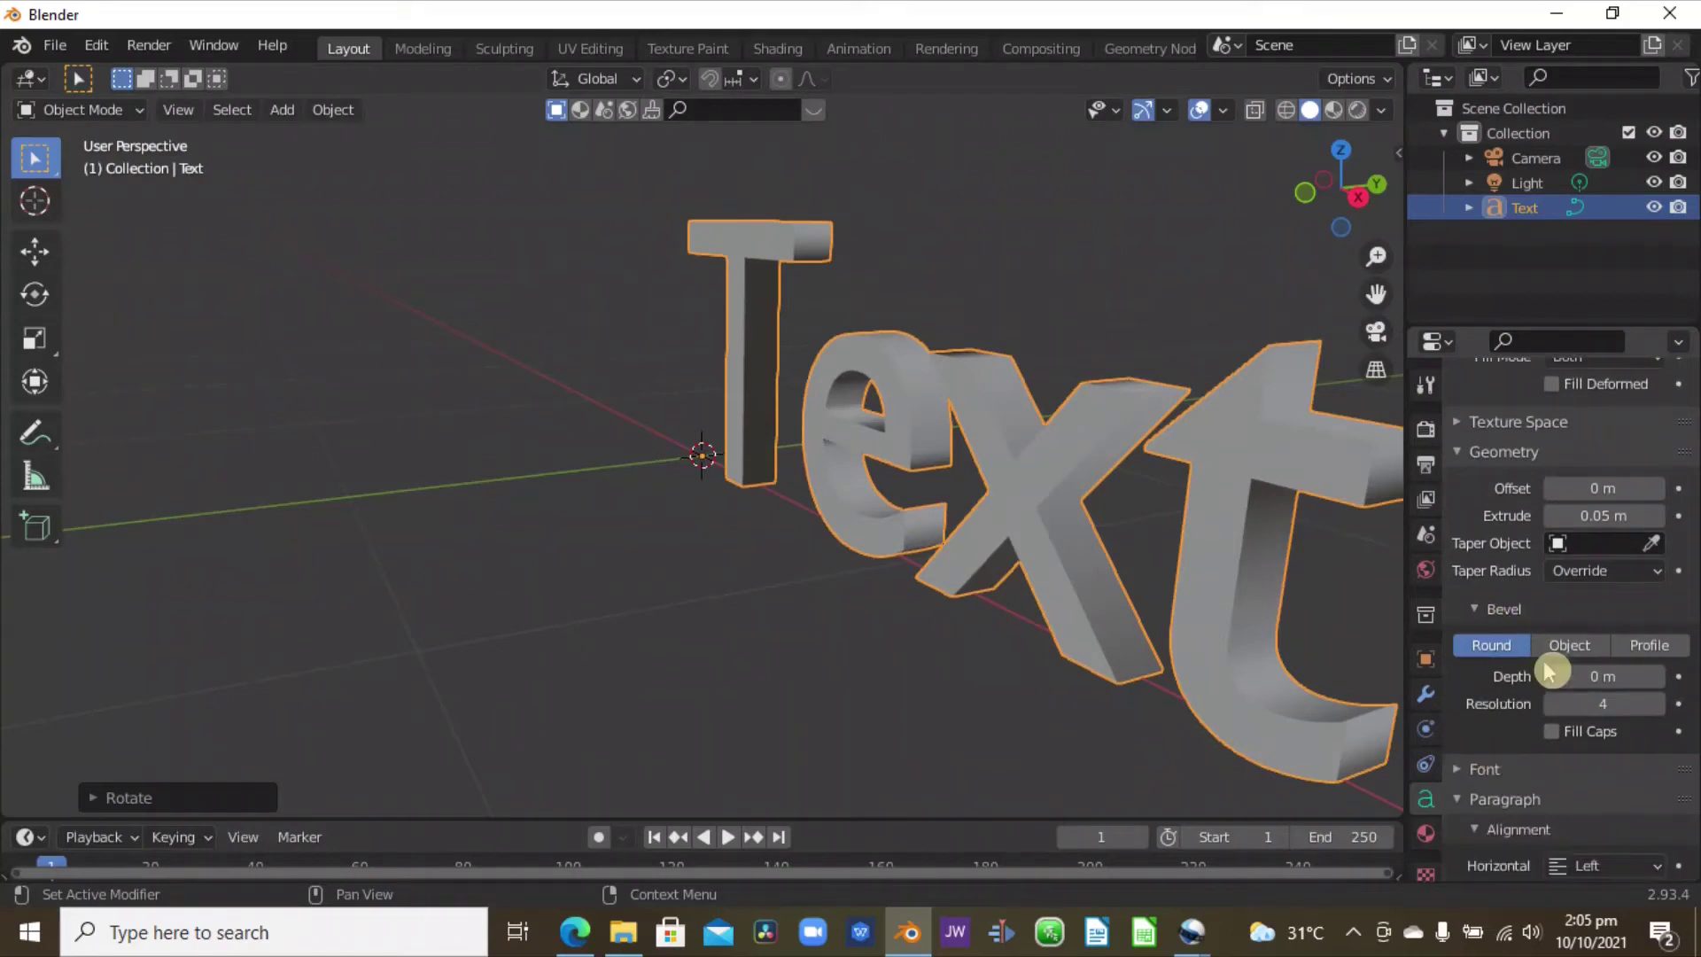
pyautogui.click(1660, 678)
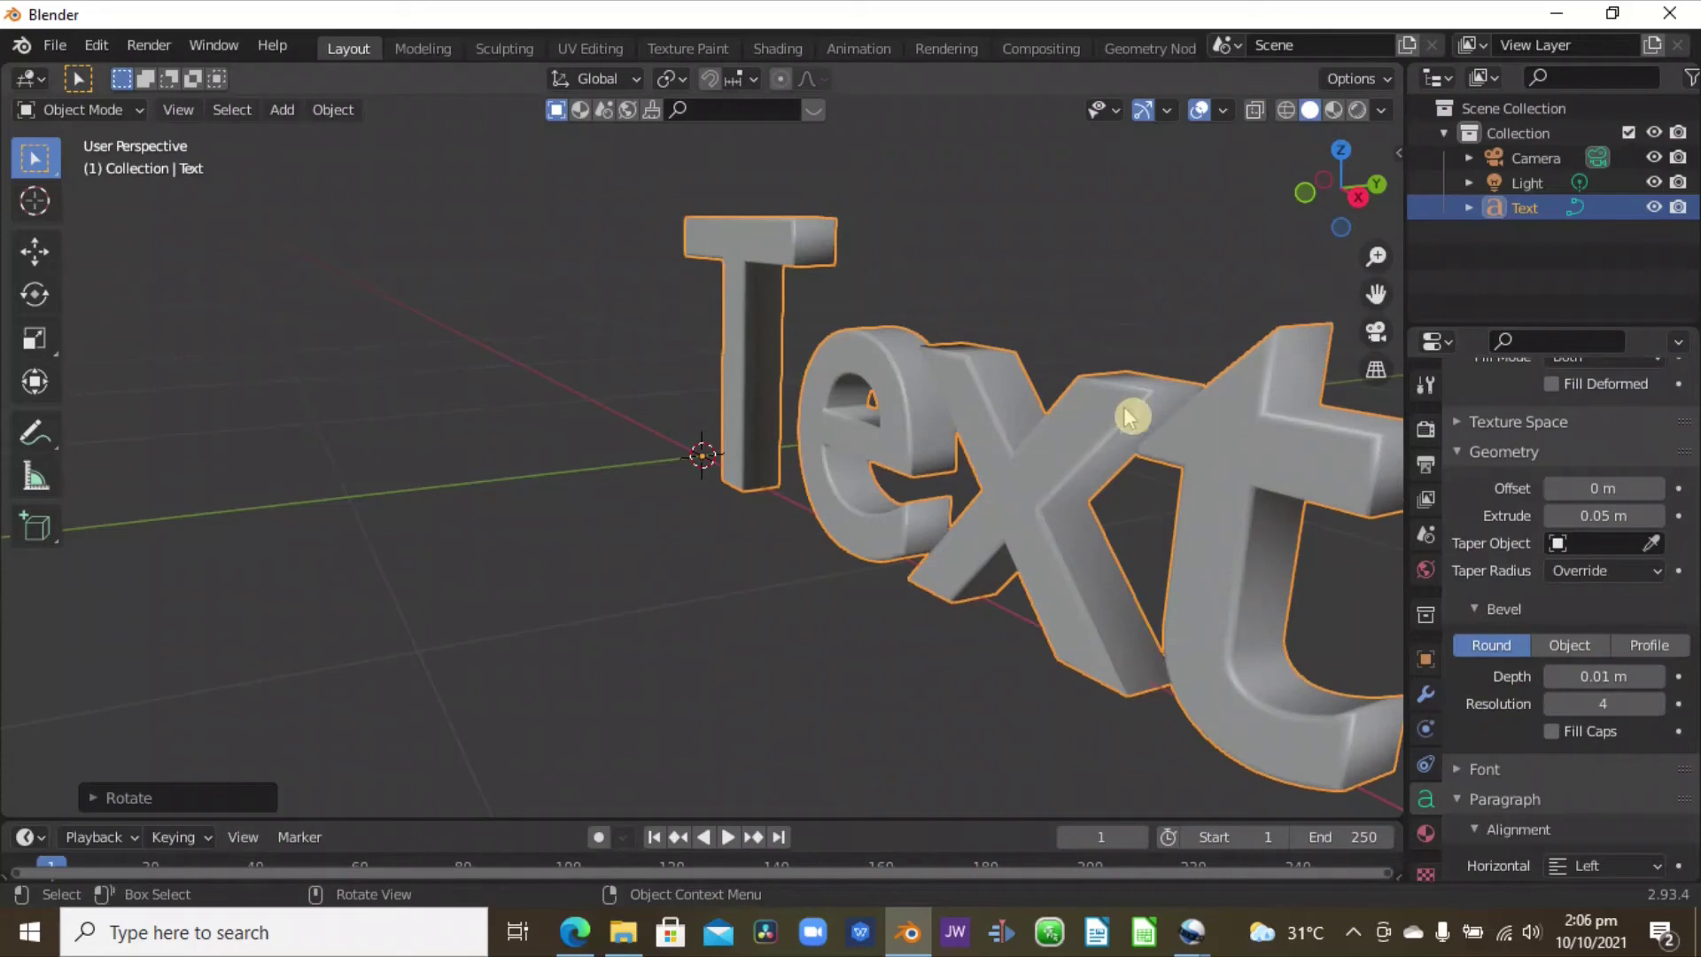
pyautogui.click(1660, 679)
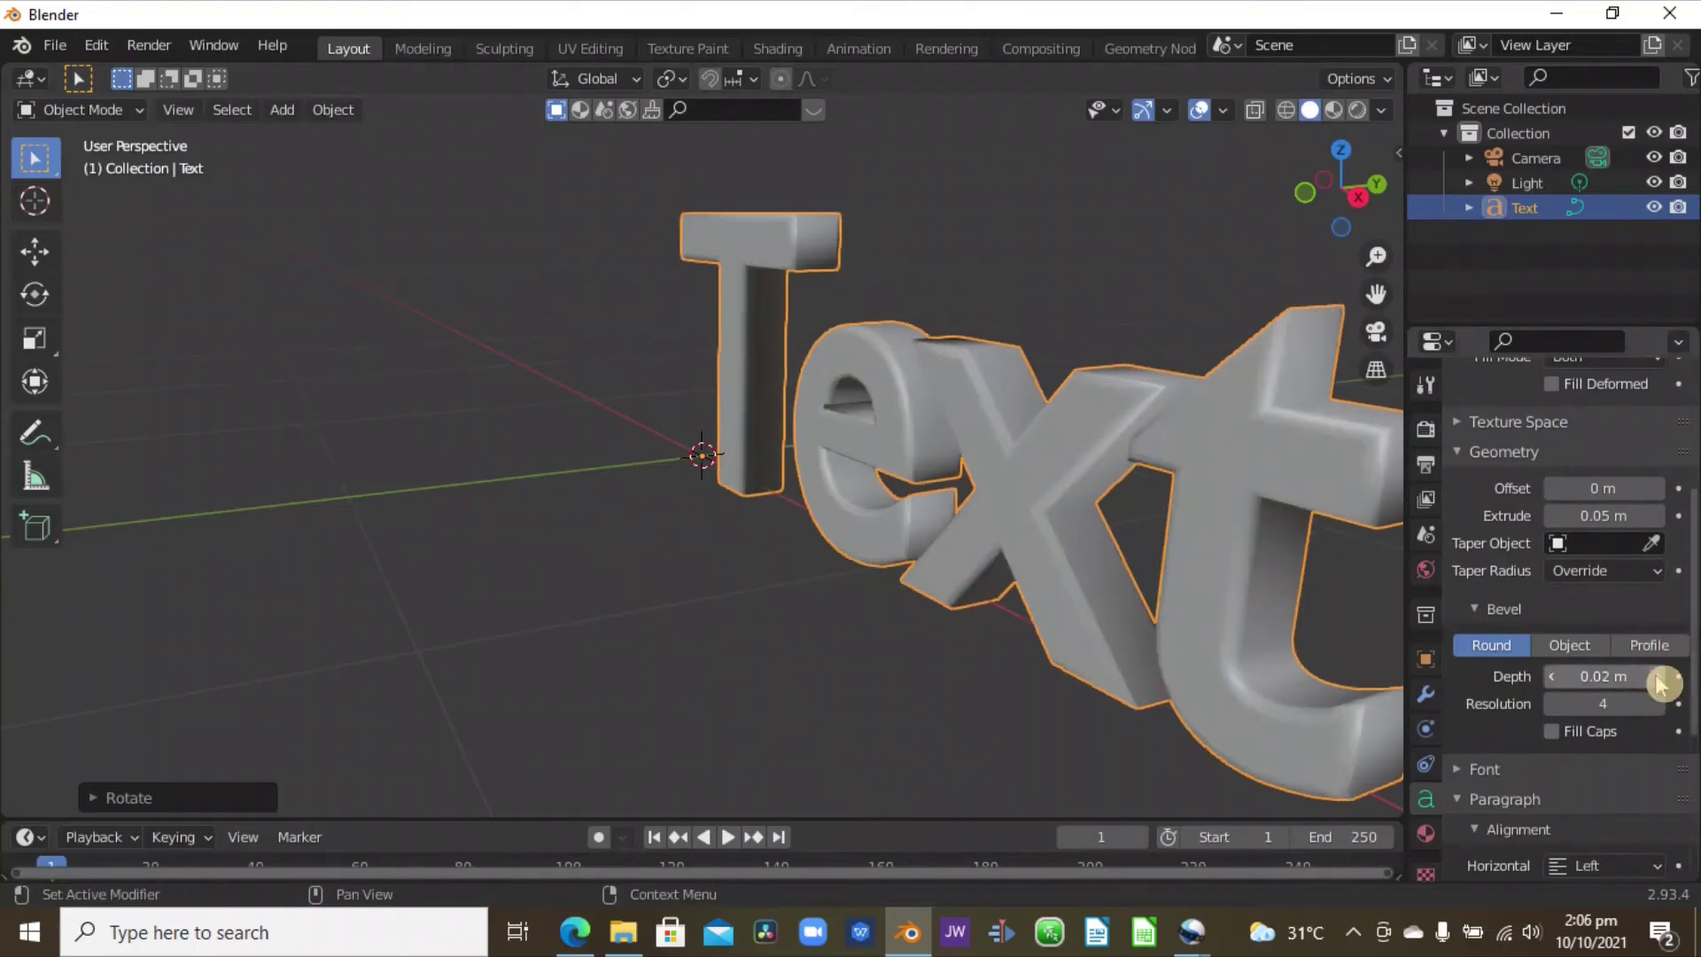
pyautogui.moveTo(1207, 939)
pyautogui.click(1326, 815)
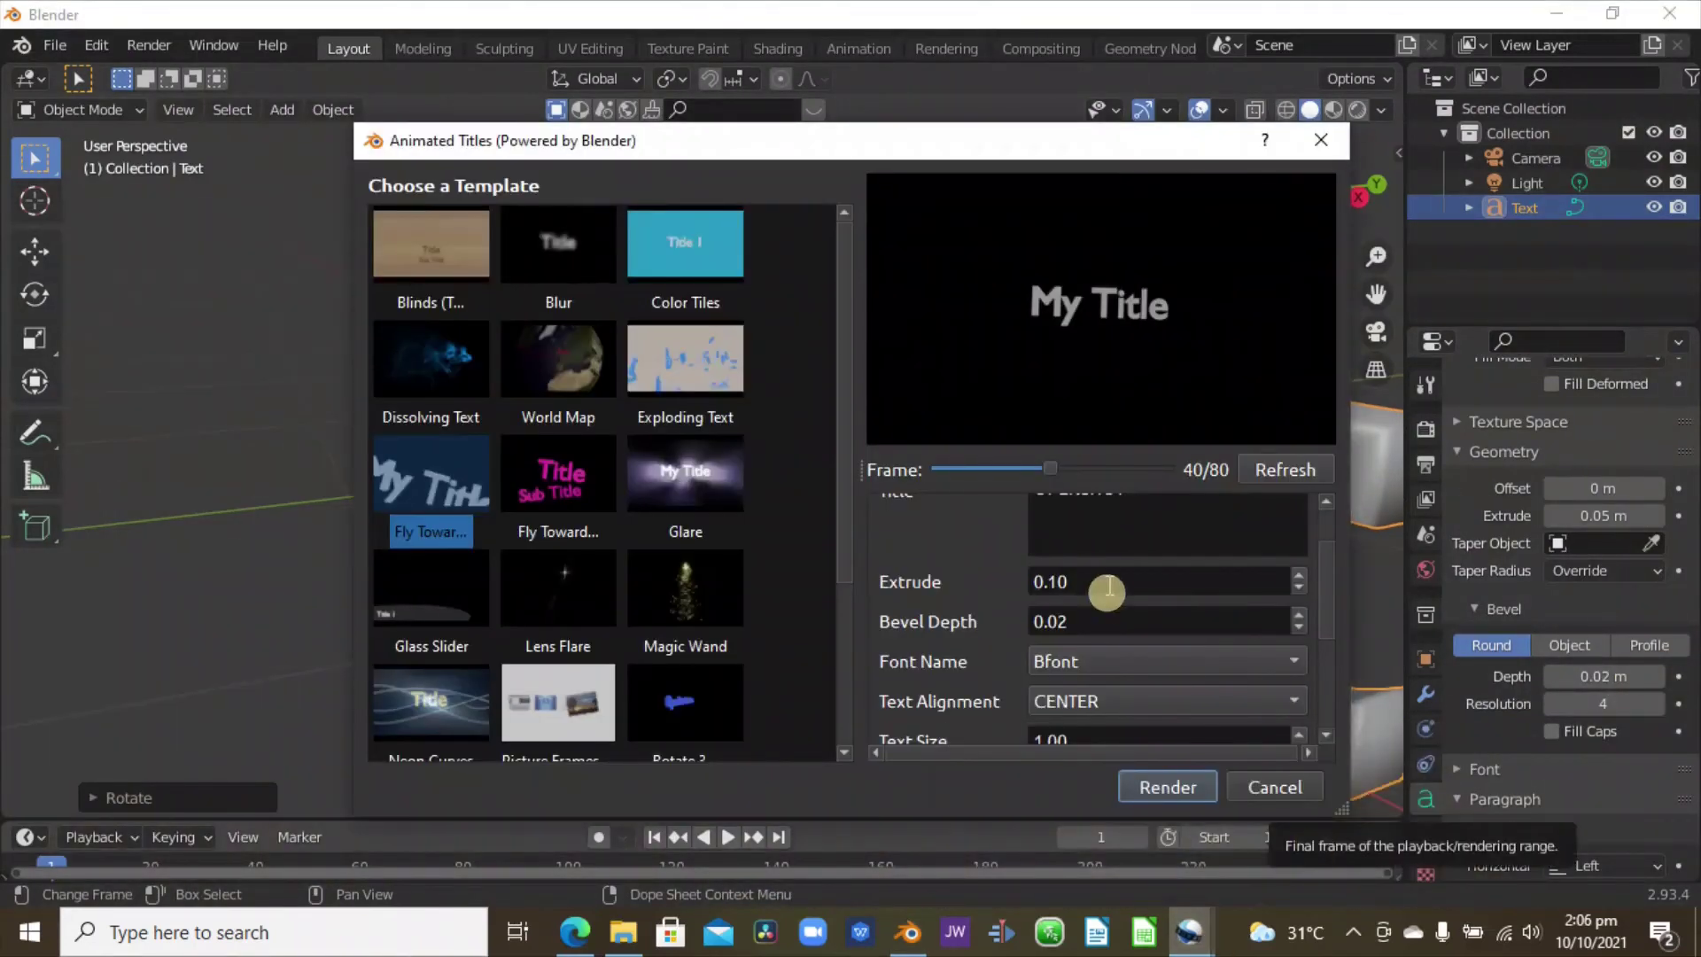
pyautogui.moveTo(1190, 934)
pyautogui.click(1399, 864)
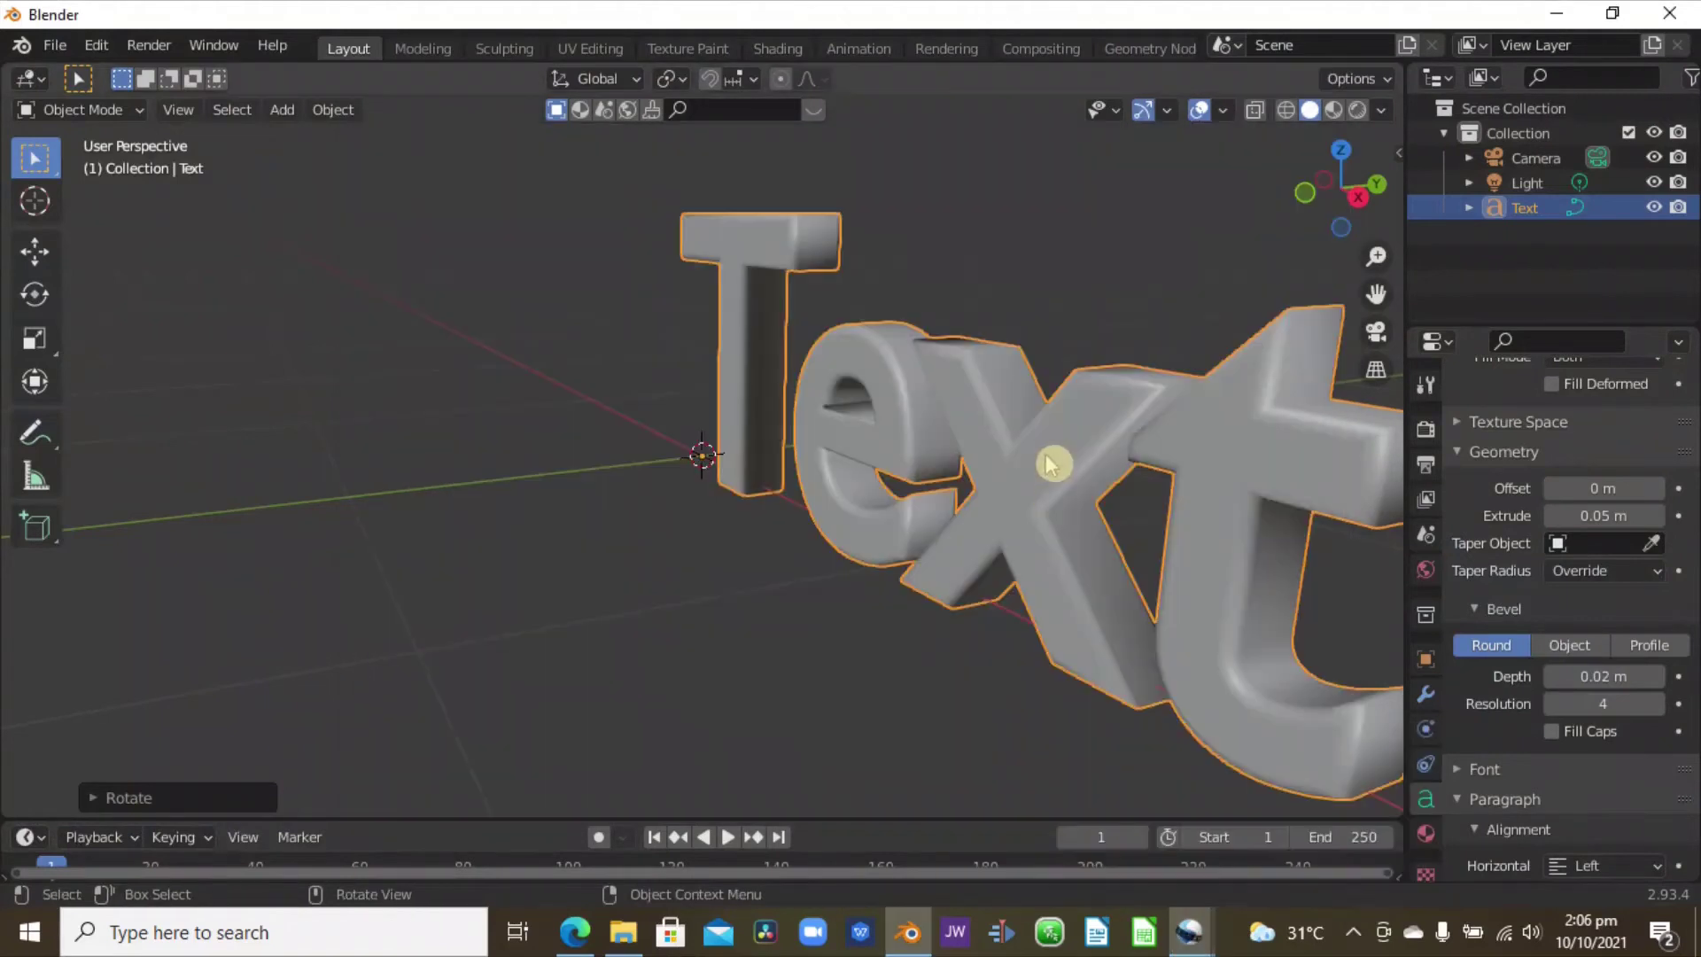
pyautogui.scroll(-2, 1057, 461)
pyautogui.moveTo(955, 644); pyautogui.dragTo(986, 646)
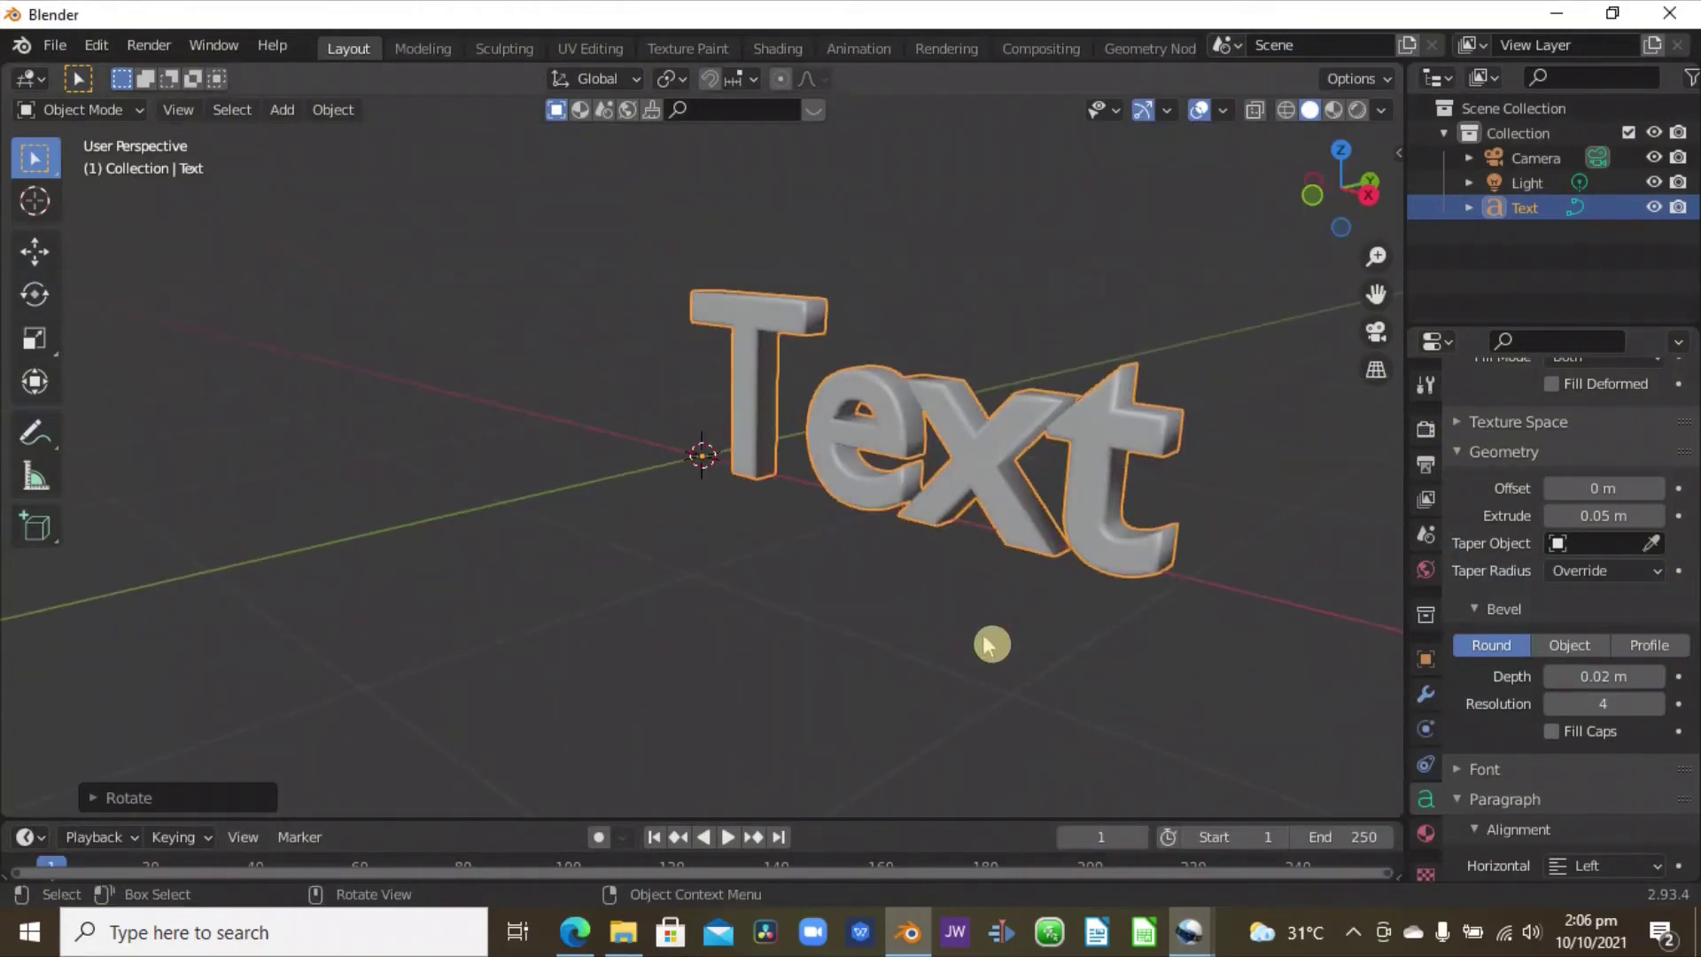
# Render the Fly Towards title and select the resulting opeN%04d.png sequence in Project Files.
pyautogui.click(1190, 934)
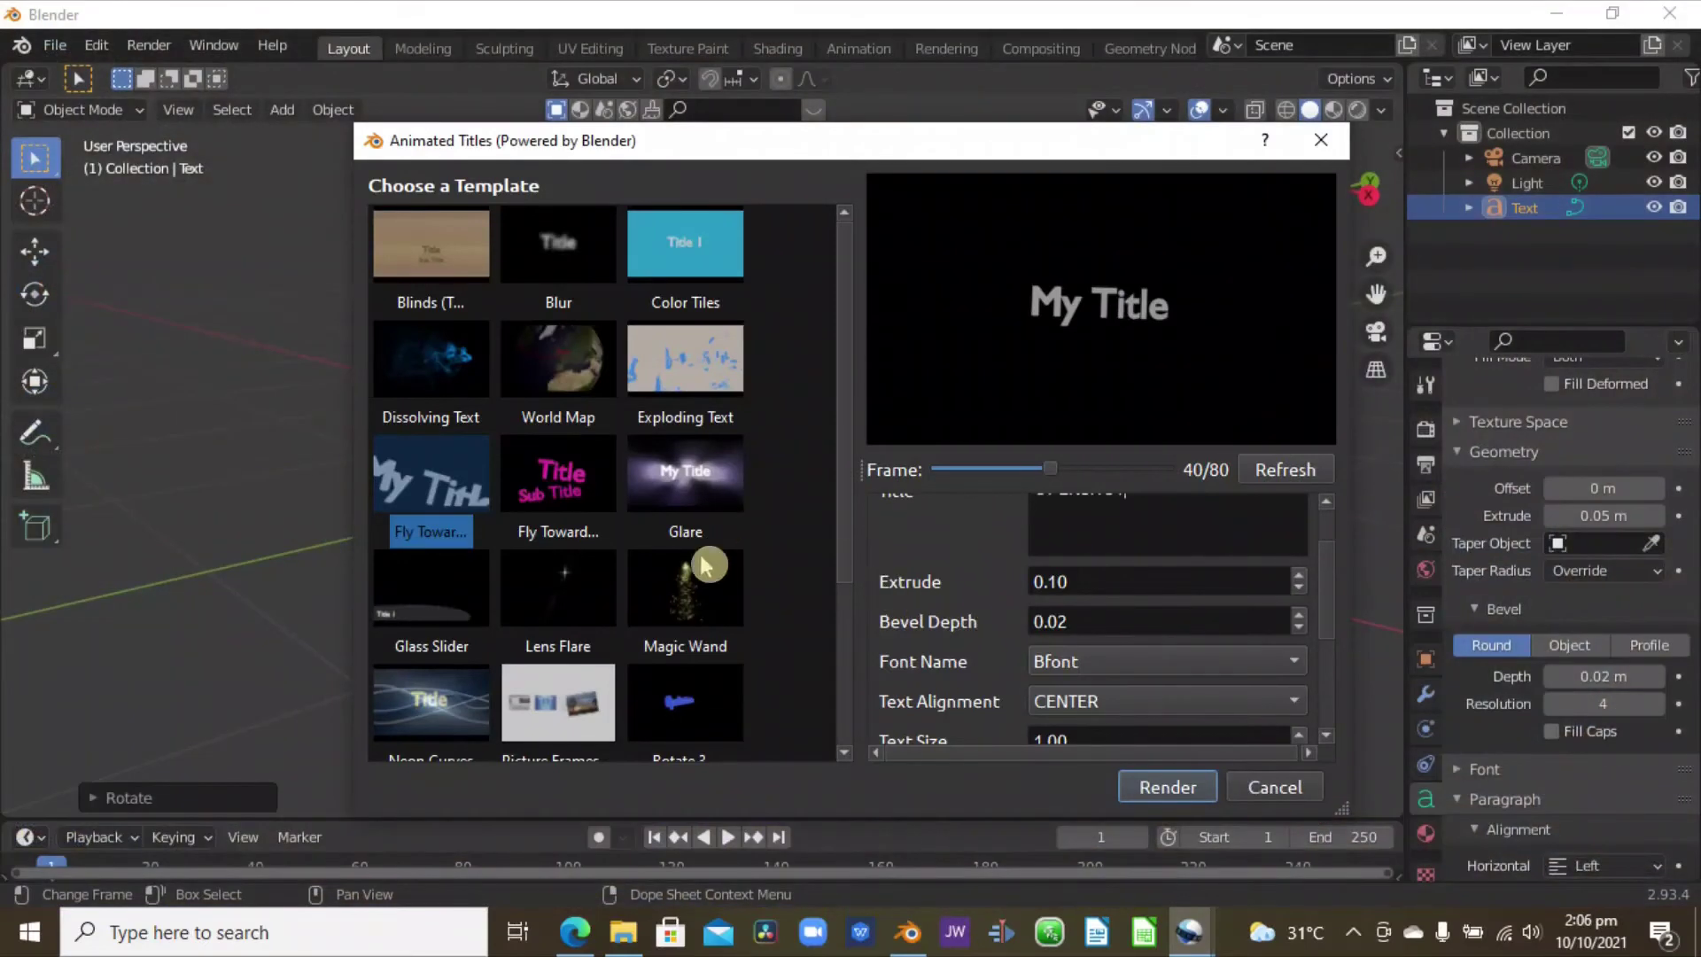
pyautogui.scroll(-4, 1107, 620)
pyautogui.click(1167, 787)
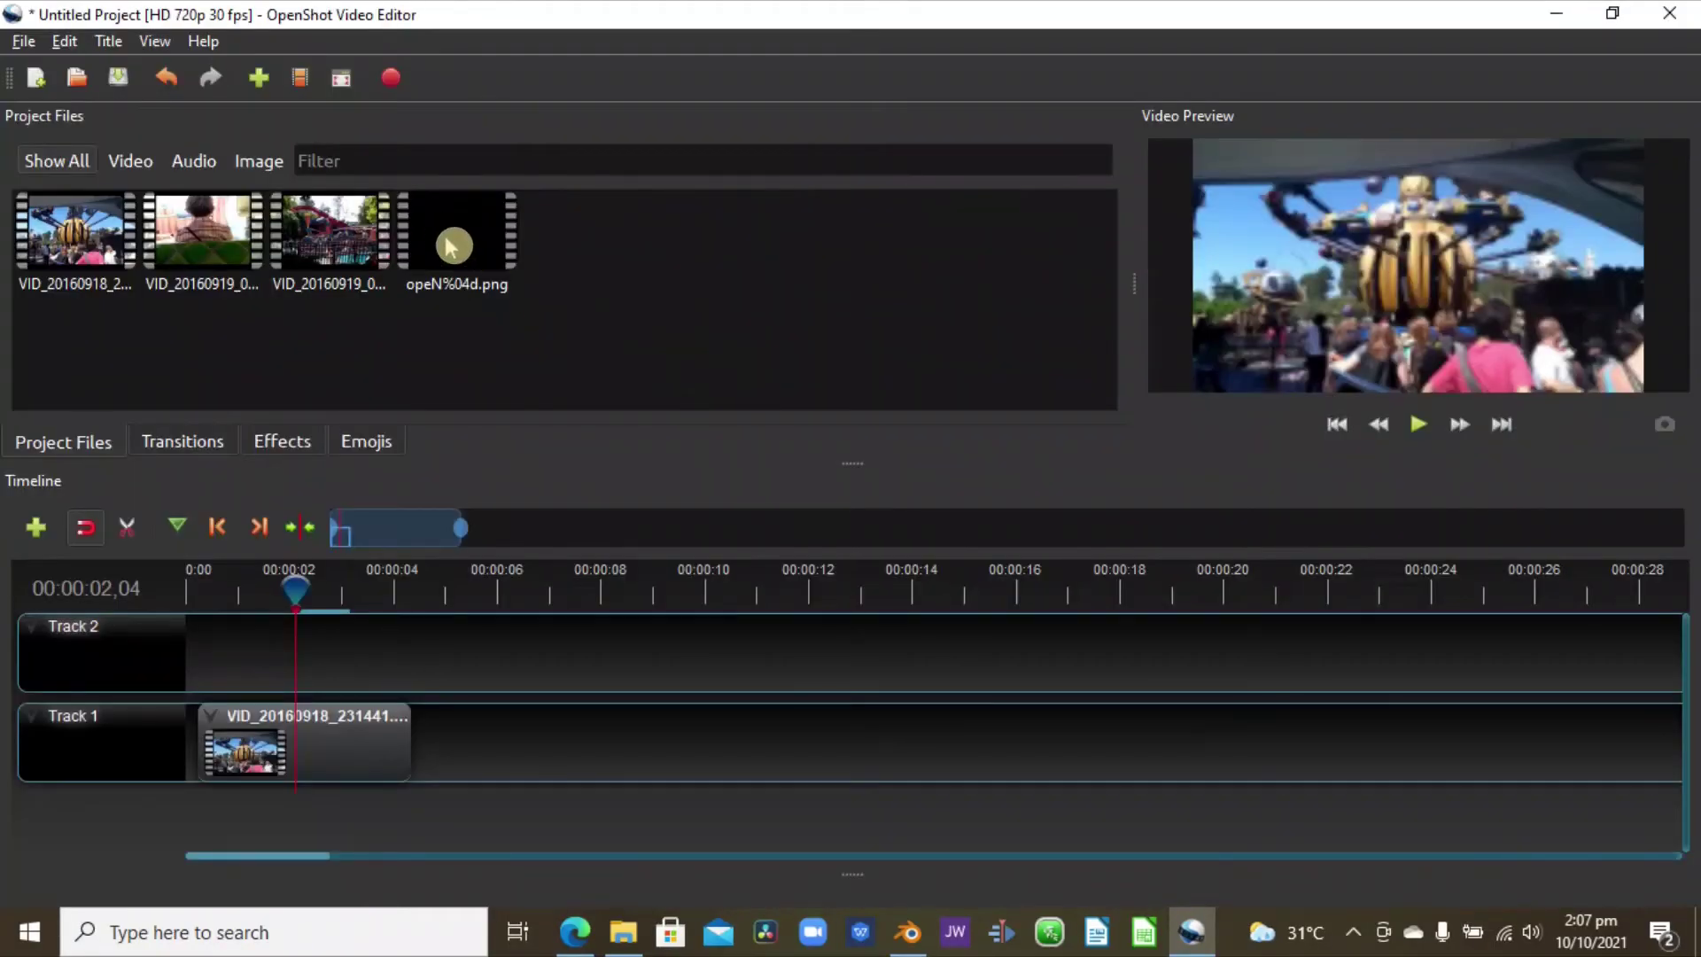
pyautogui.click(480, 252)
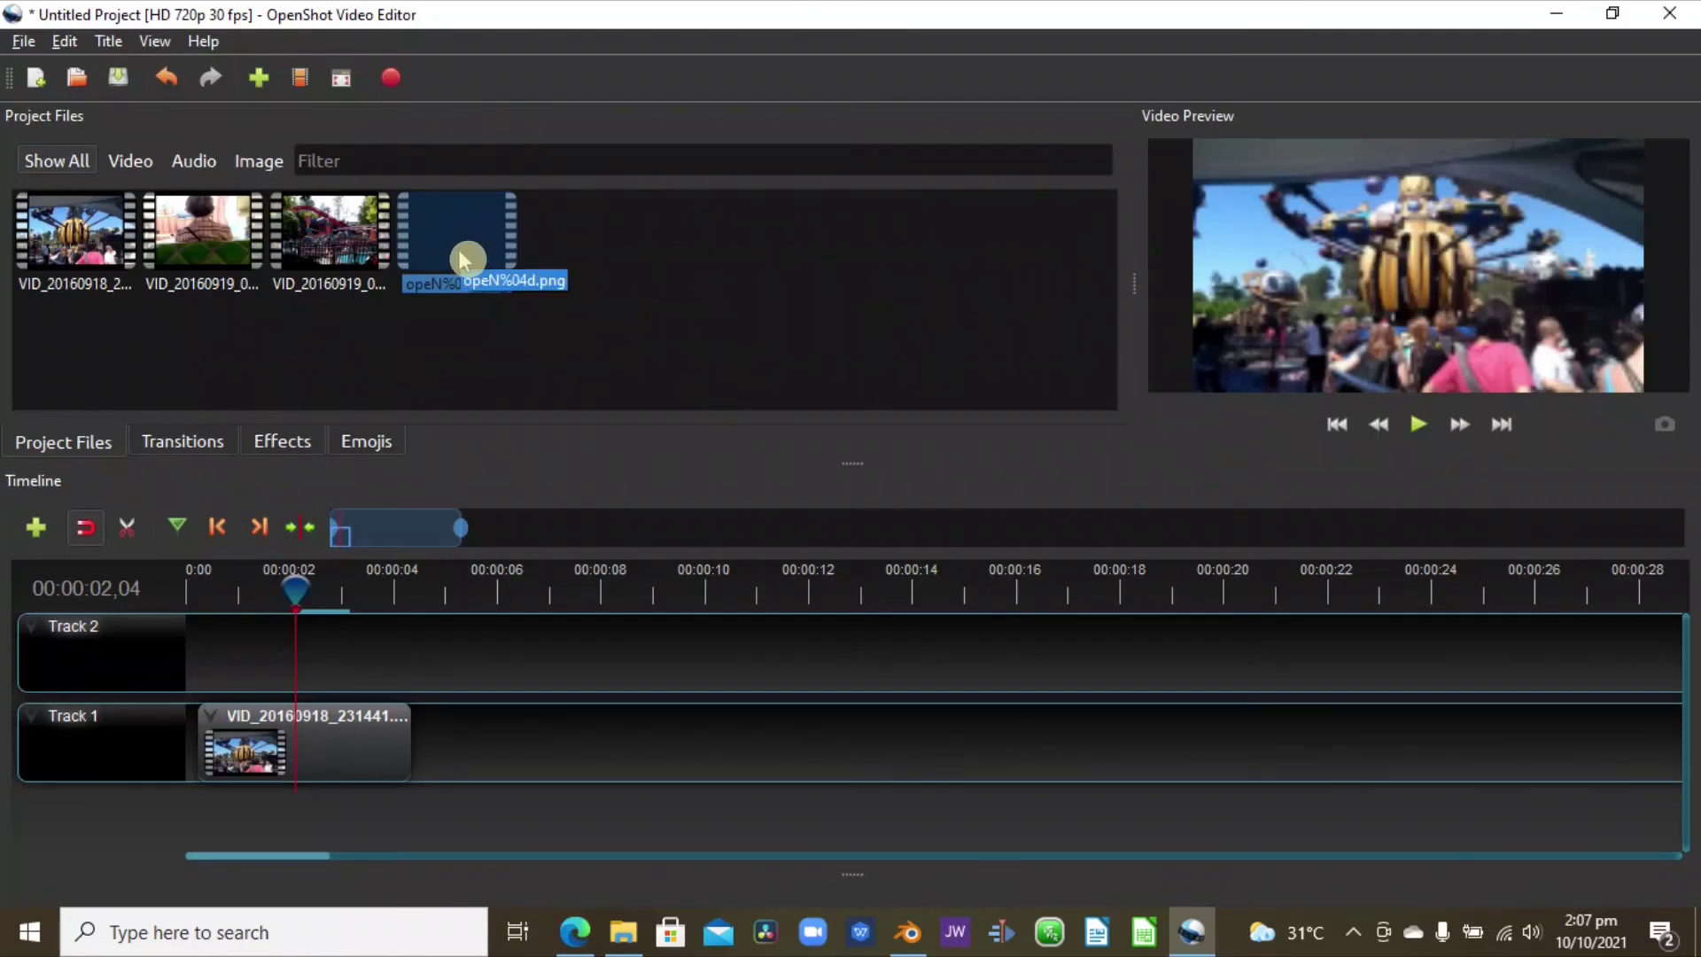
# Place opeN%04d.png on Track 2 at 0:00 above the video and play it back.
pyautogui.moveTo(463, 259); pyautogui.dragTo(197, 658)
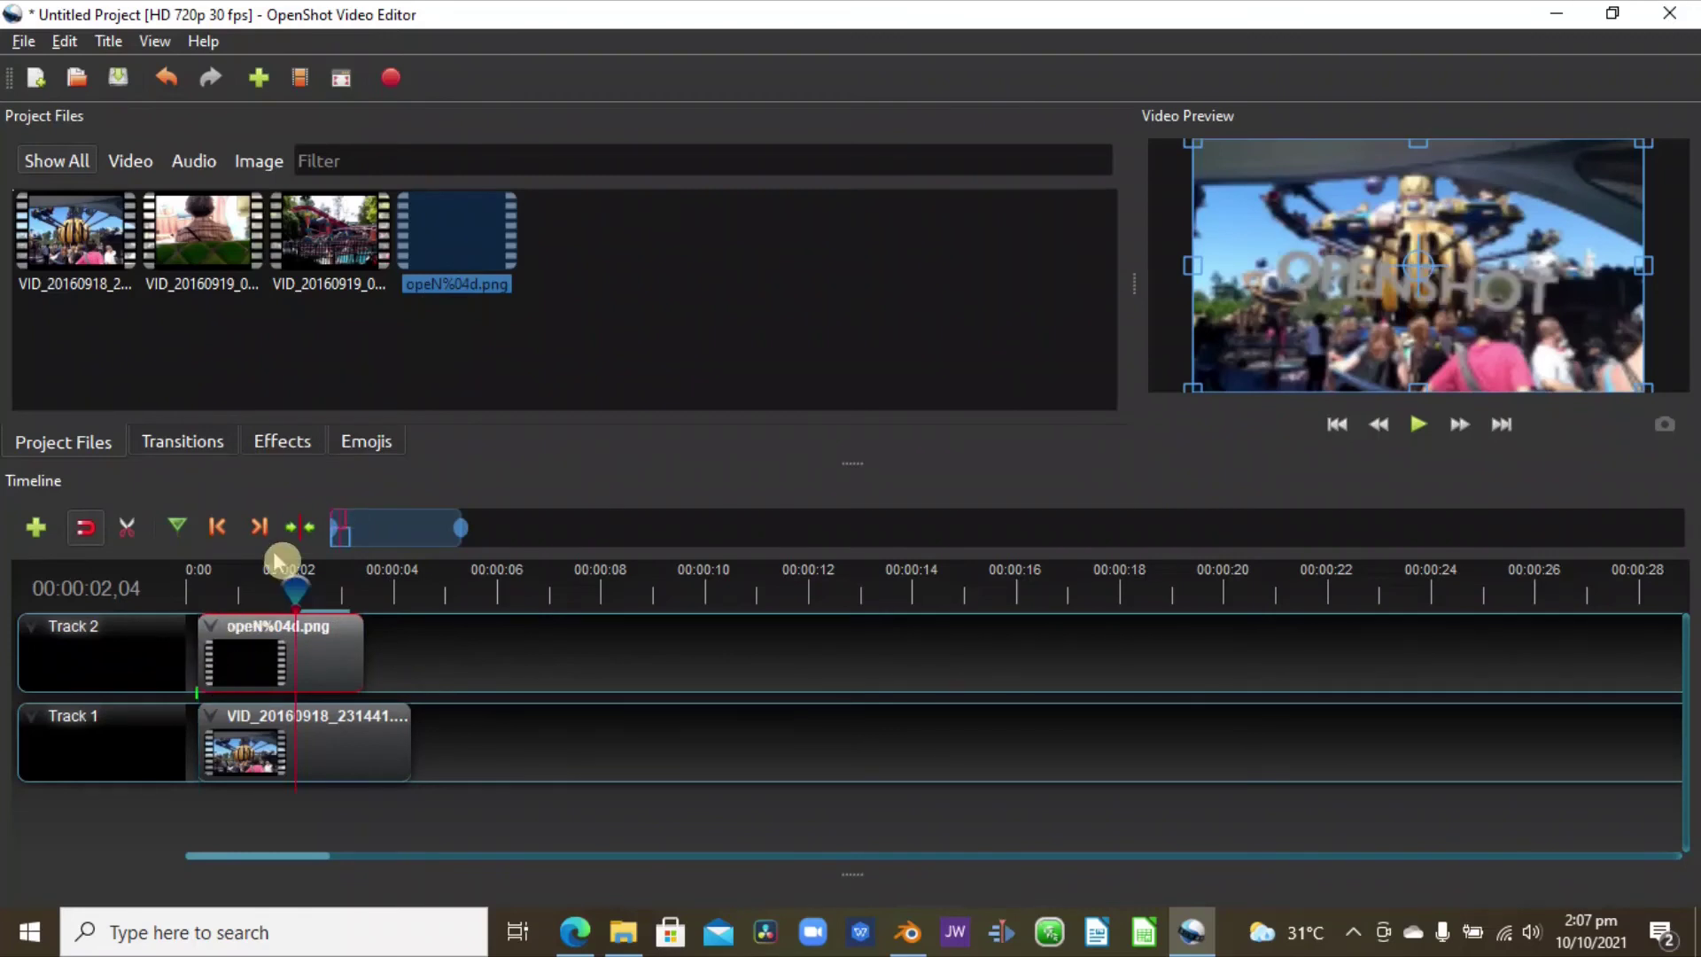
pyautogui.moveTo(284, 571); pyautogui.dragTo(188, 588)
pyautogui.press('space')
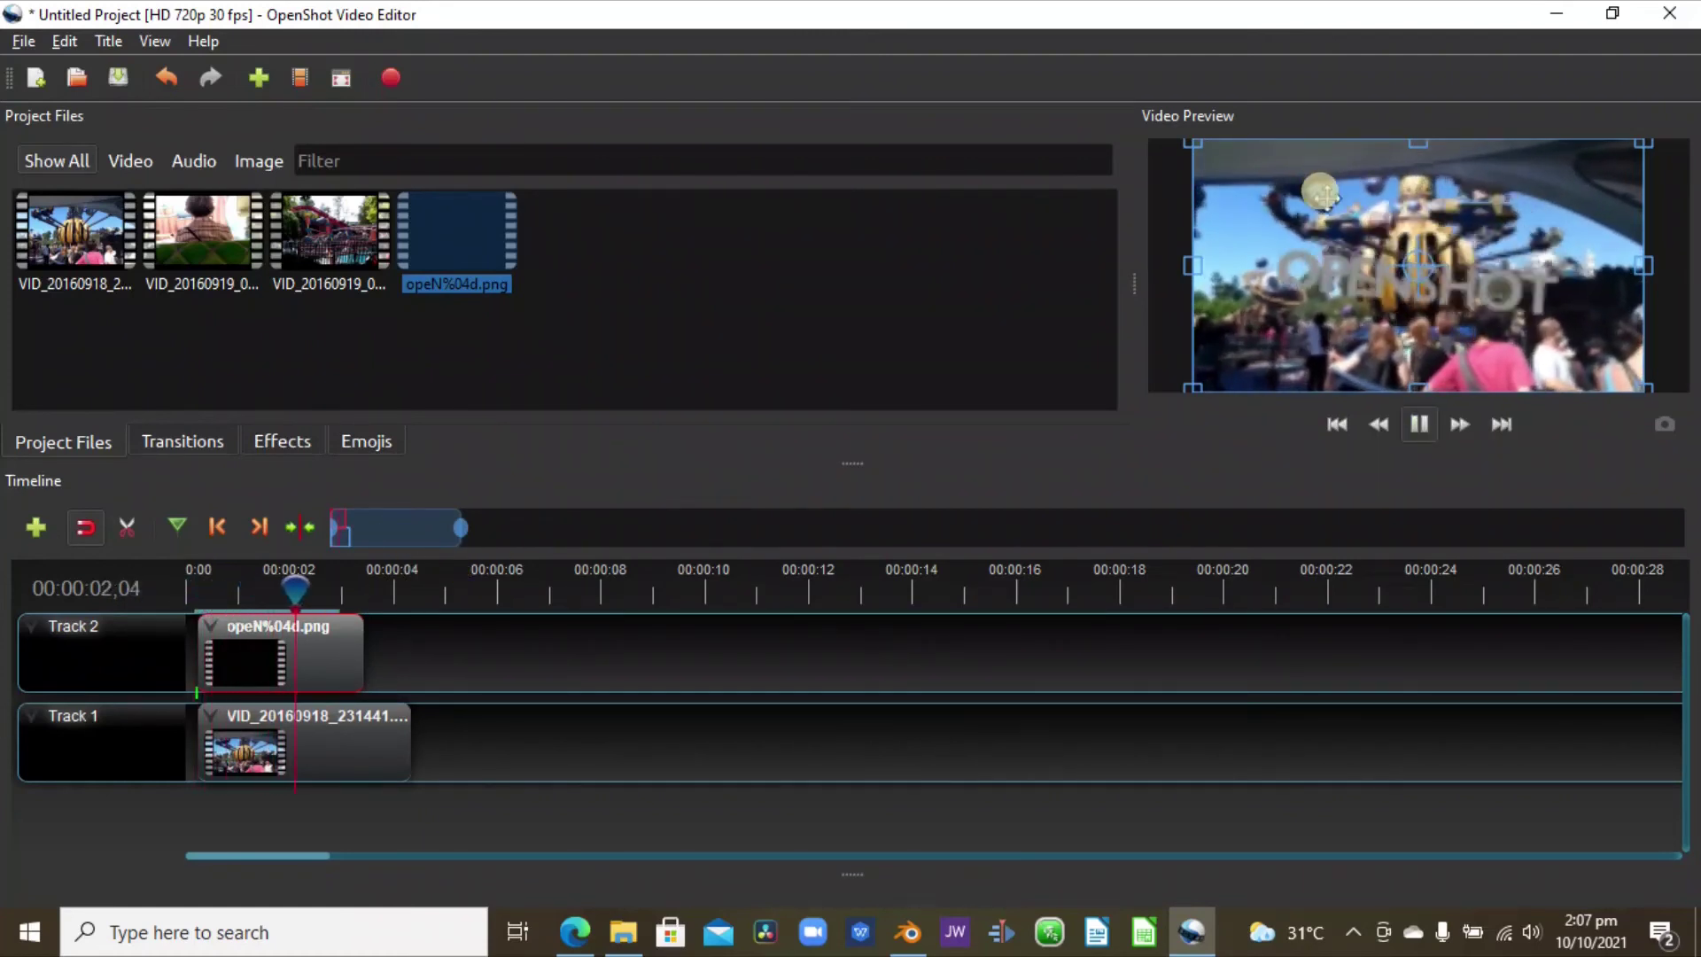
pyautogui.click(270, 651)
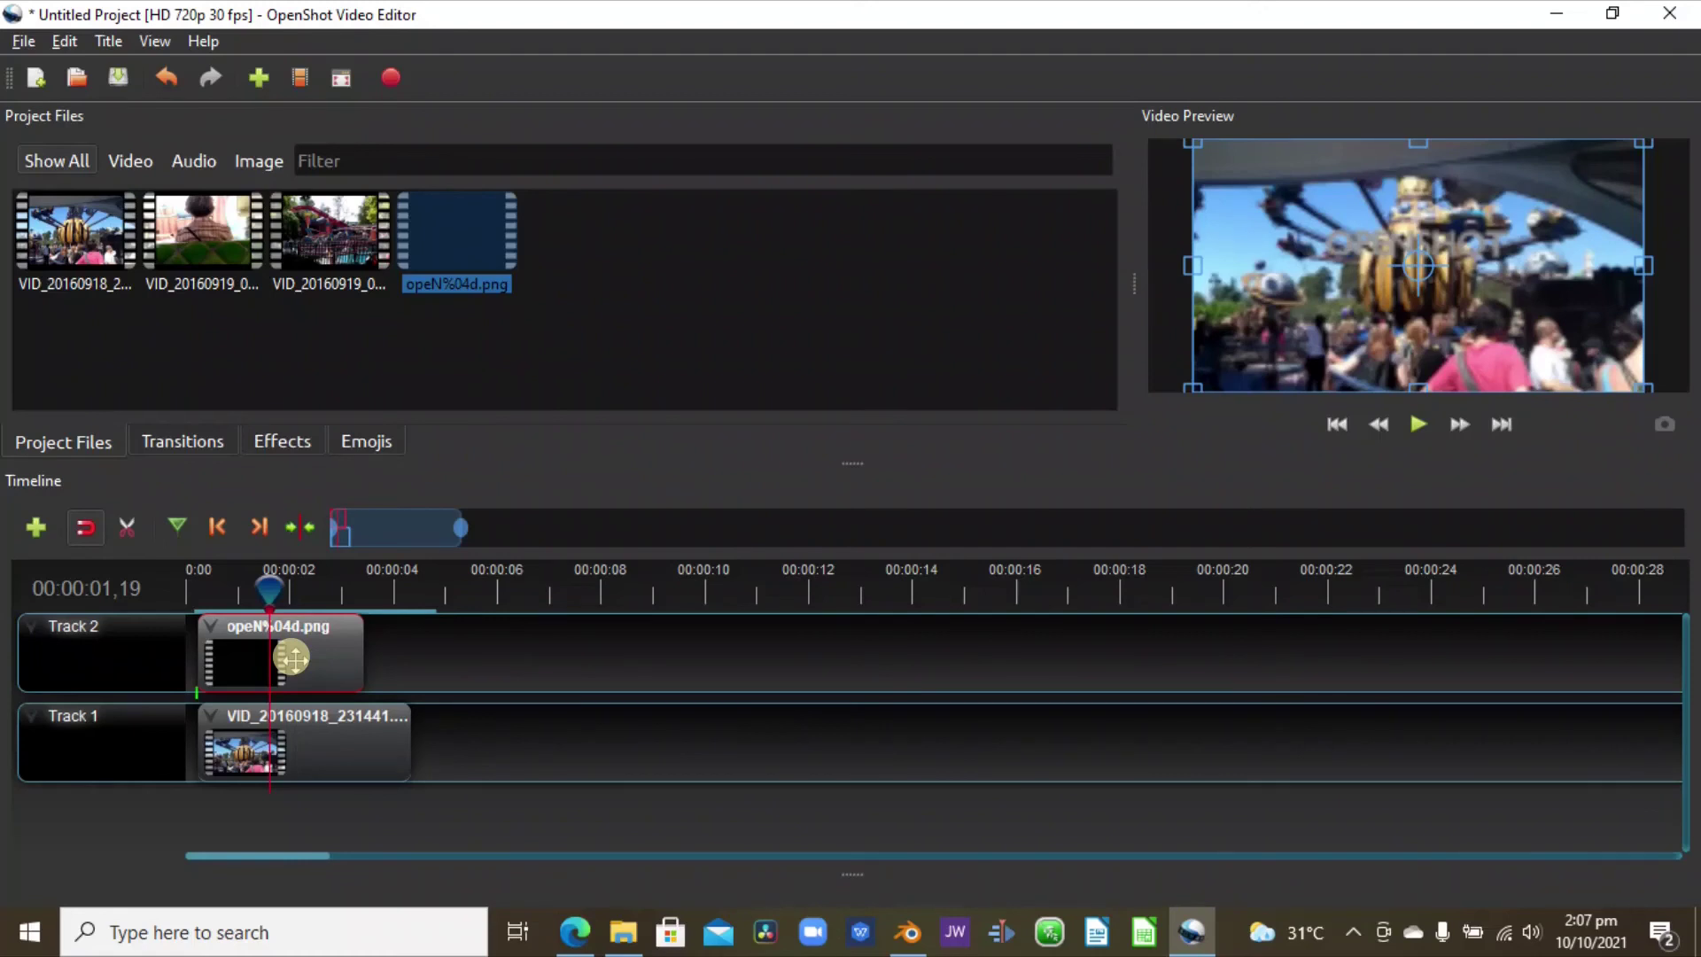
pyautogui.click(110, 41)
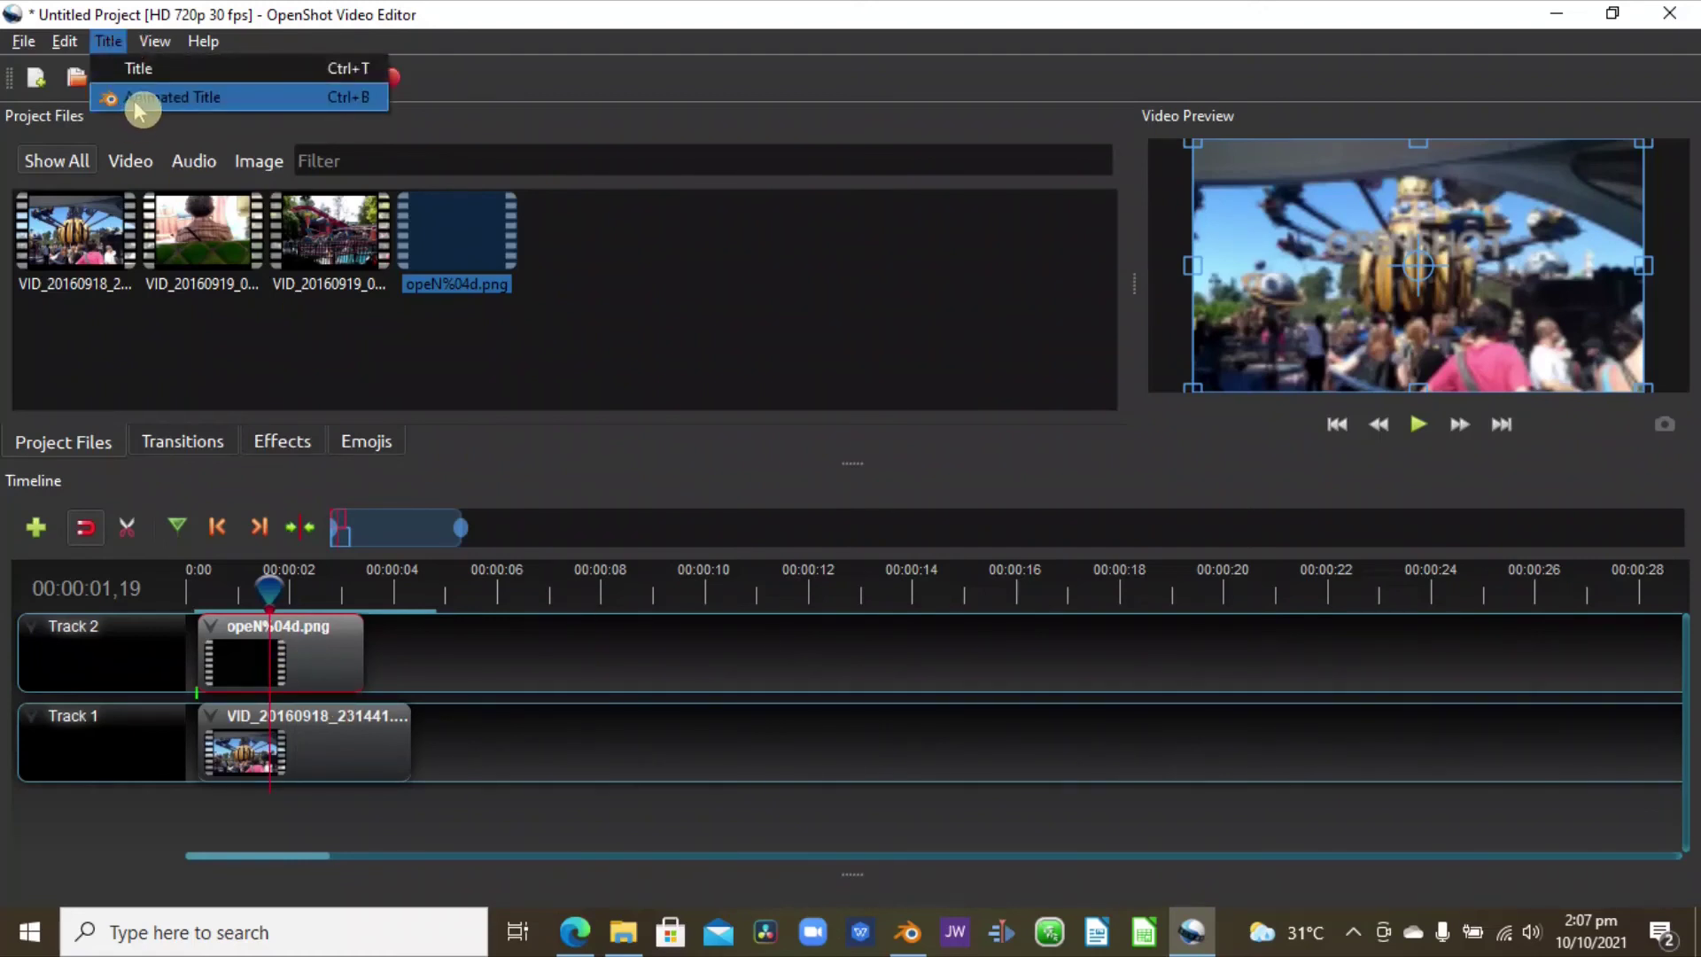
# Start a new animated title and add an emitter ParticleSystem to the Text mesh in Blender.
pyautogui.click(164, 95)
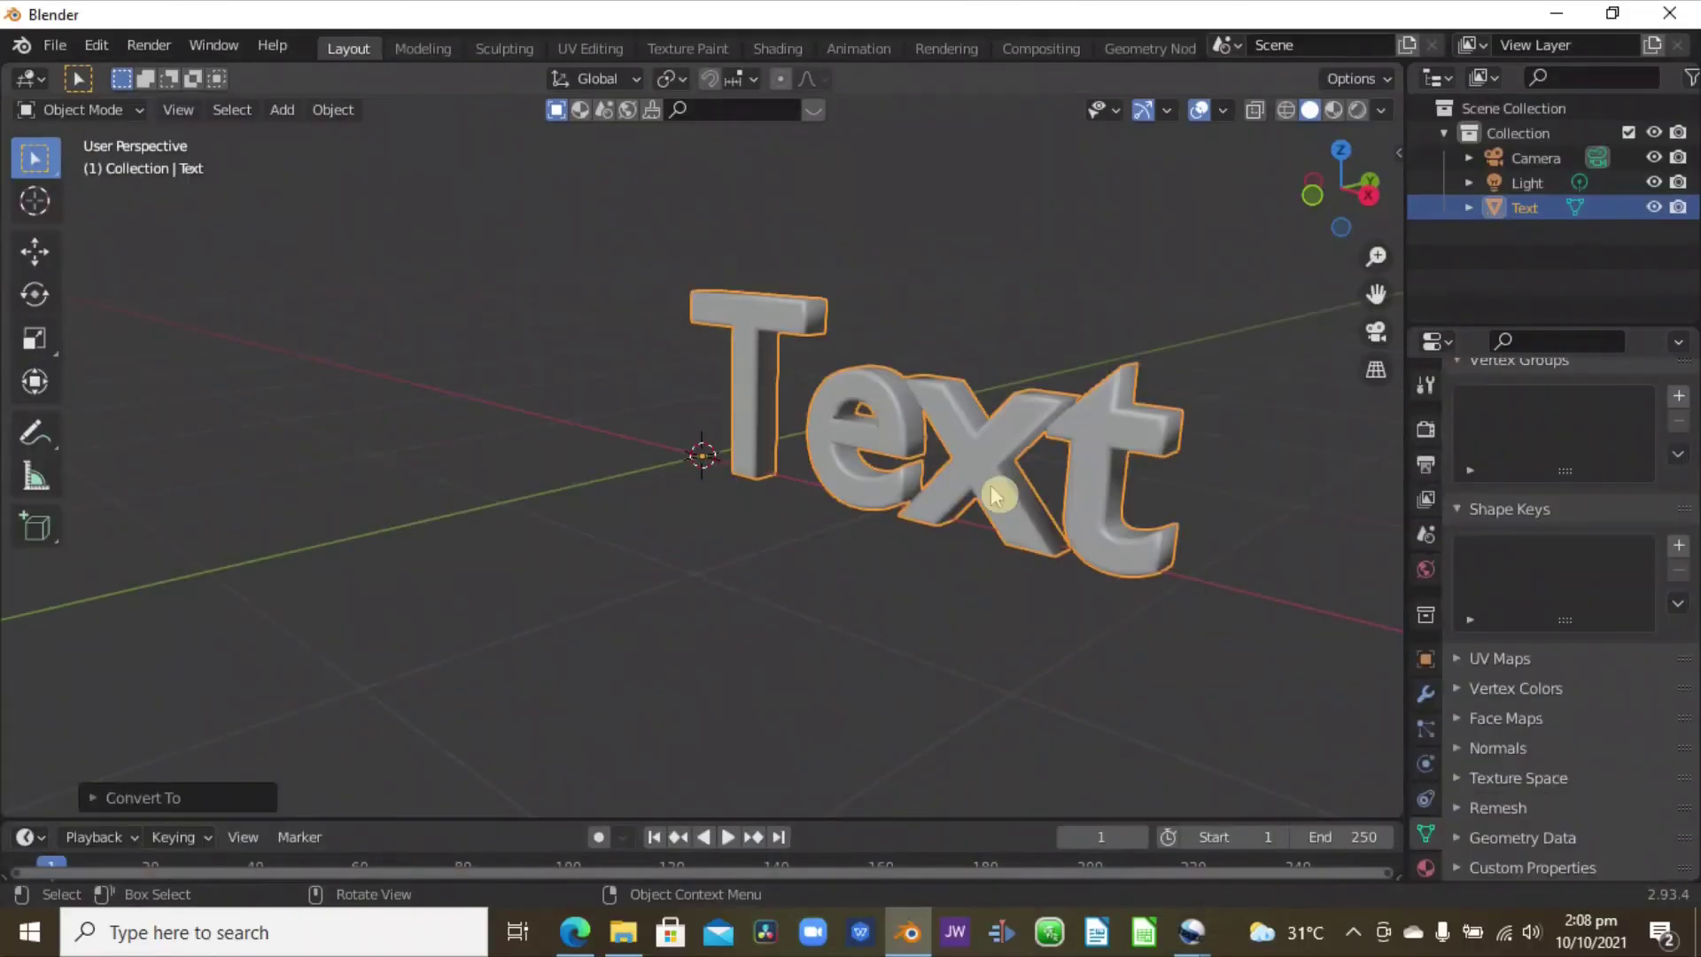
pyautogui.click(1427, 731)
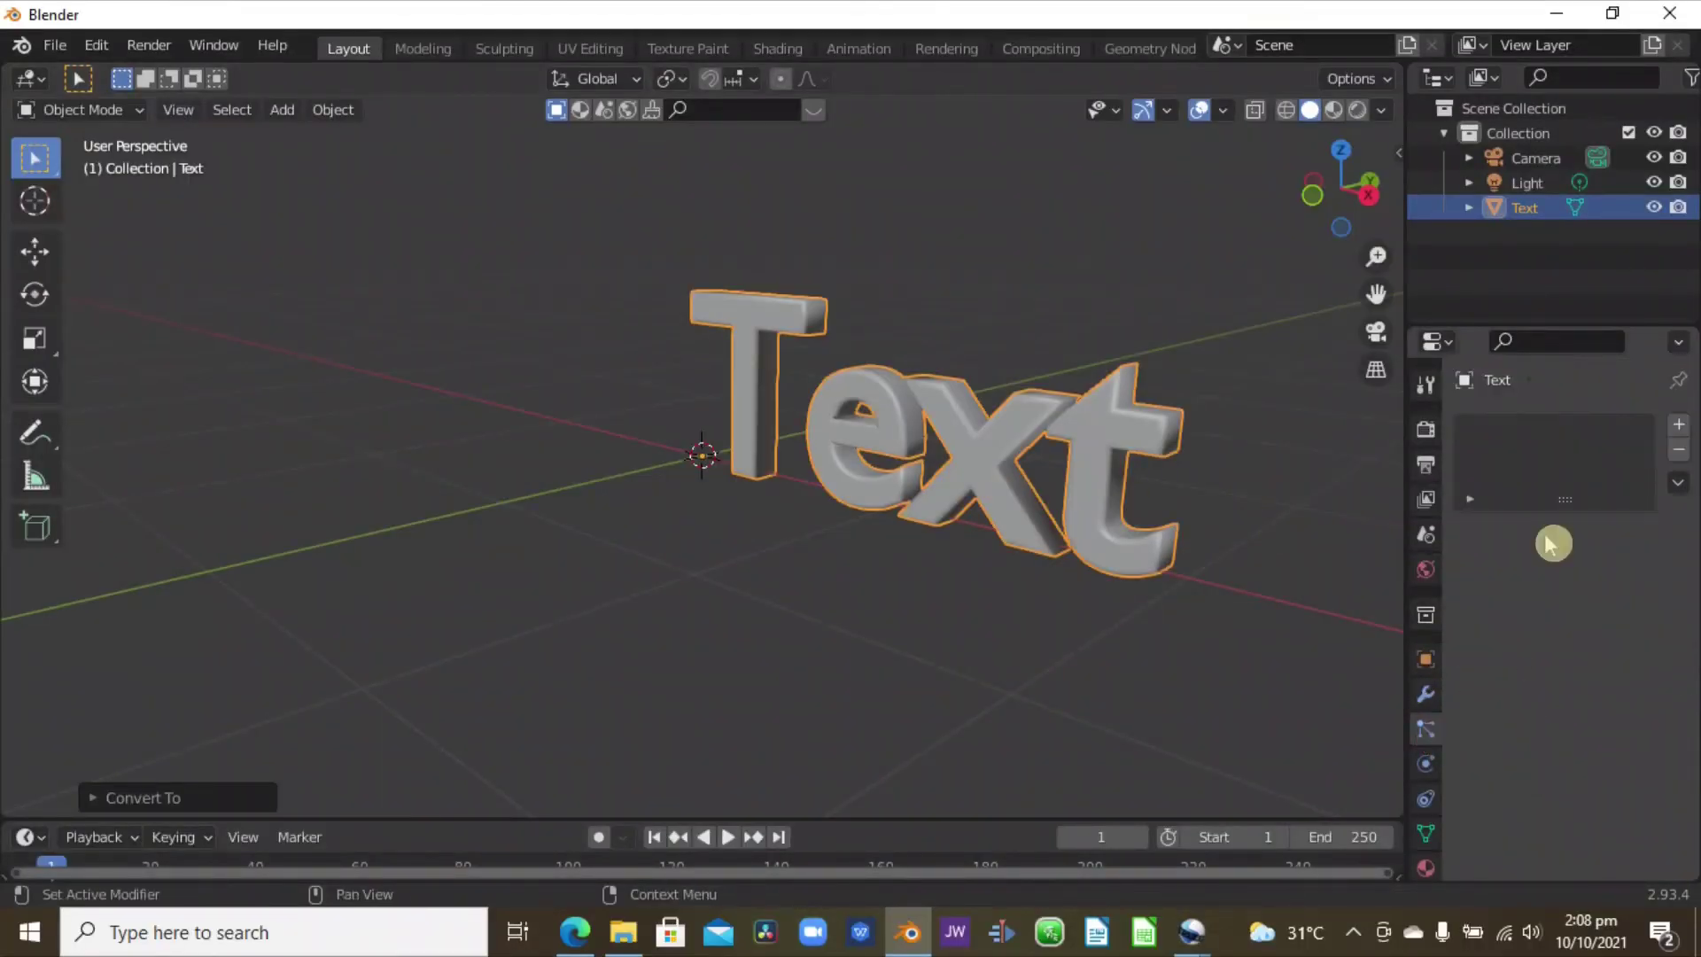
pyautogui.click(1678, 424)
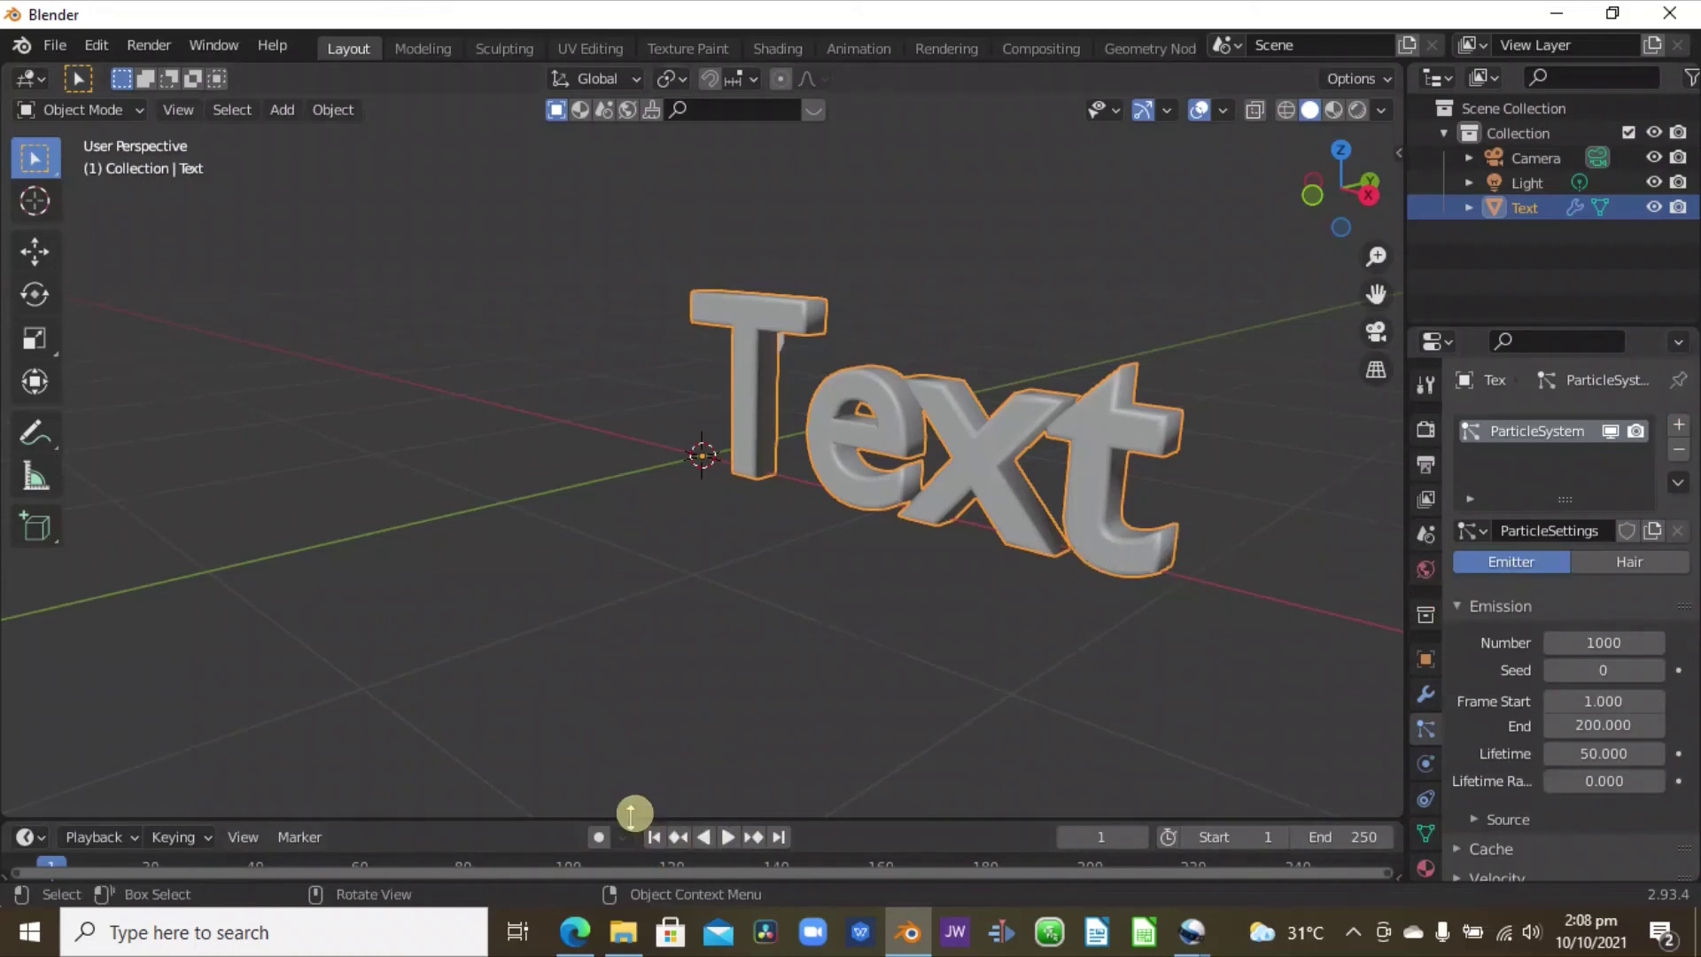
# Play the particle animation to frame 38 to see spheres stream out, then minimize Blender.
pyautogui.moveTo(634, 813); pyautogui.dragTo(634, 751)
pyautogui.moveTo(62, 811); pyautogui.dragTo(49, 766)
pyautogui.press('space')
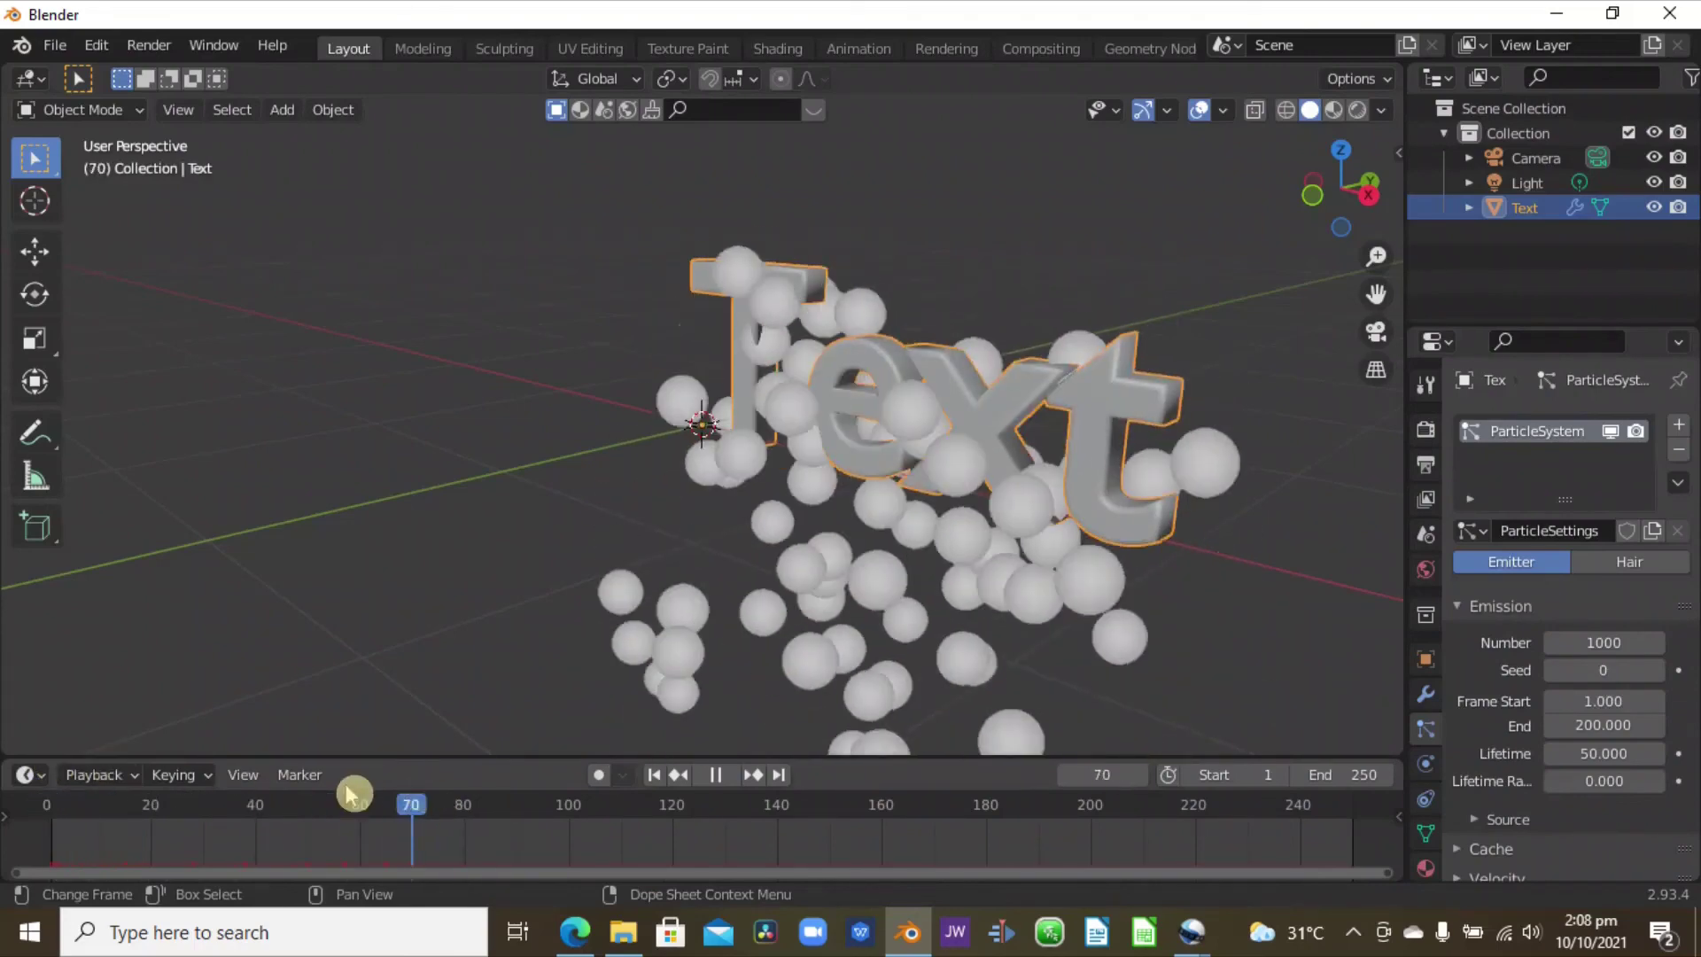
pyautogui.press('space')
pyautogui.scroll(-2, 1165, 431)
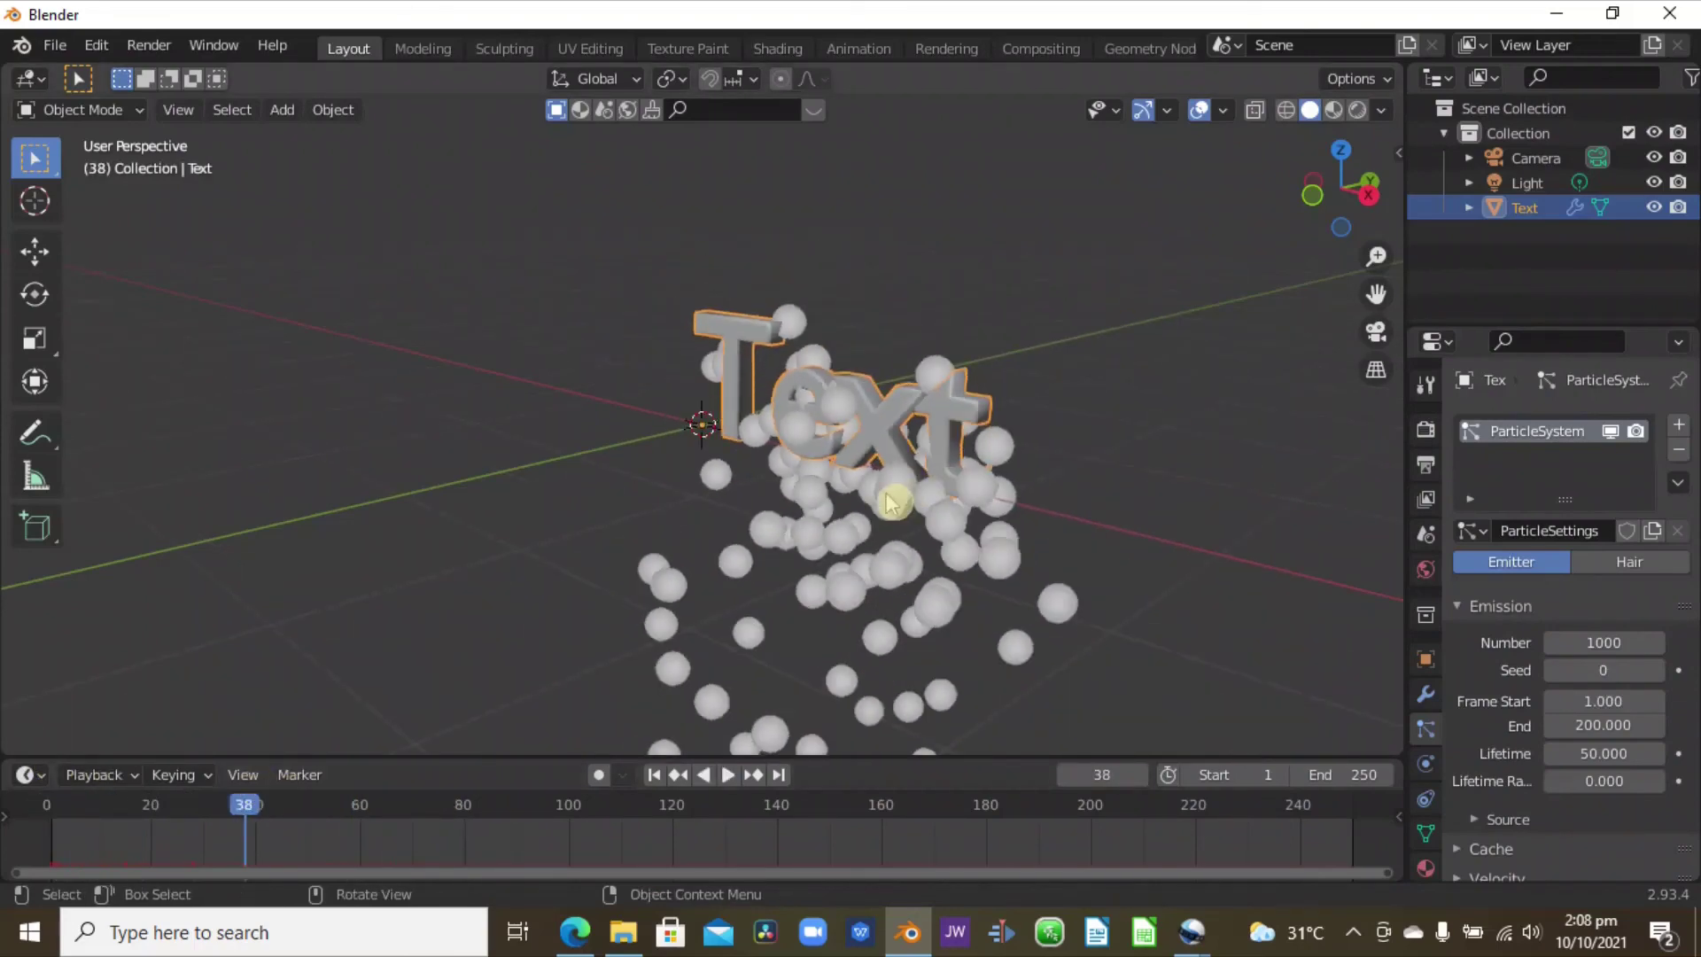
pyautogui.click(1578, 10)
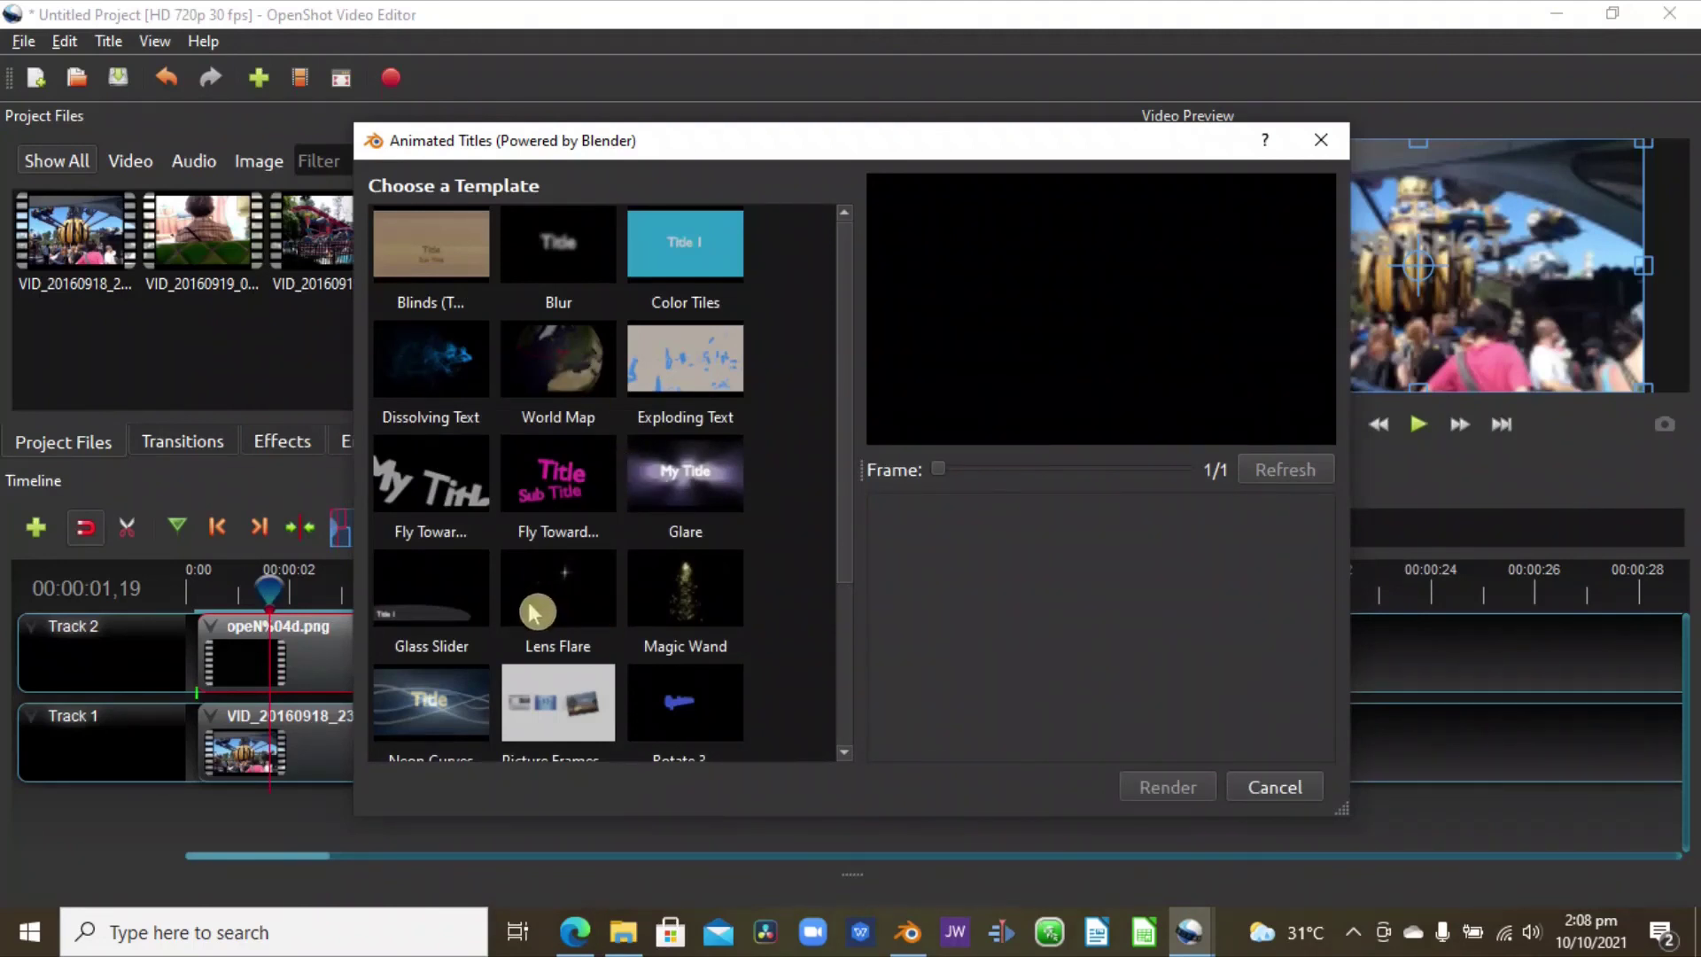
pyautogui.scroll(-3, 542, 634)
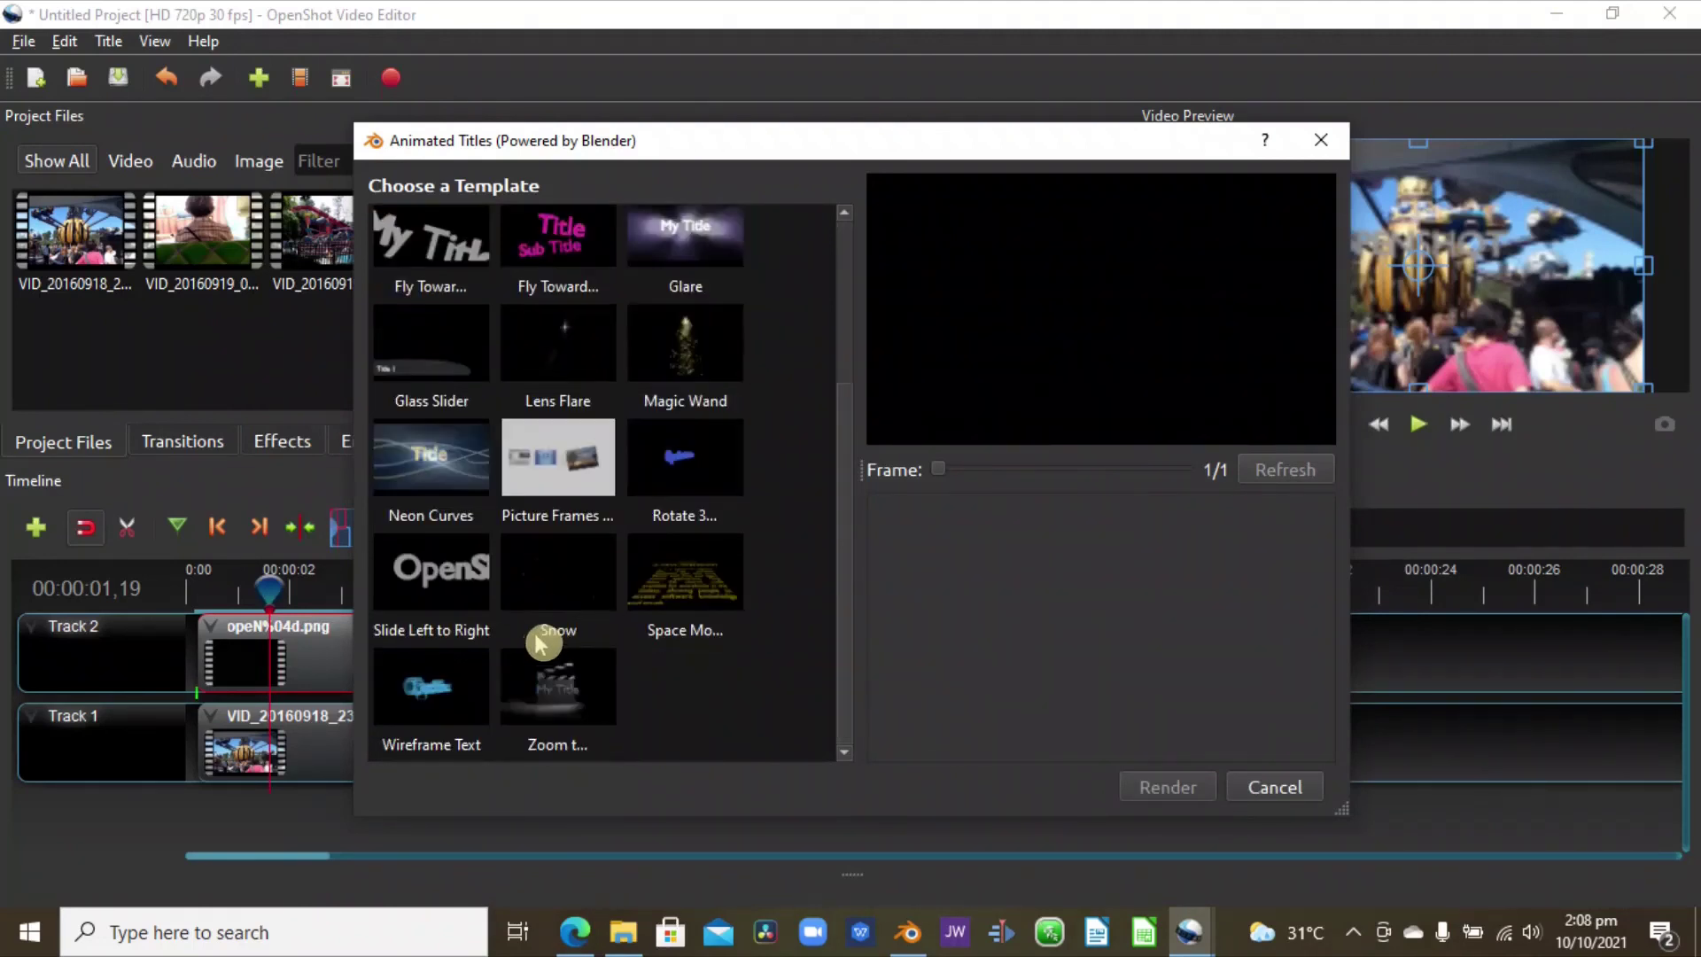